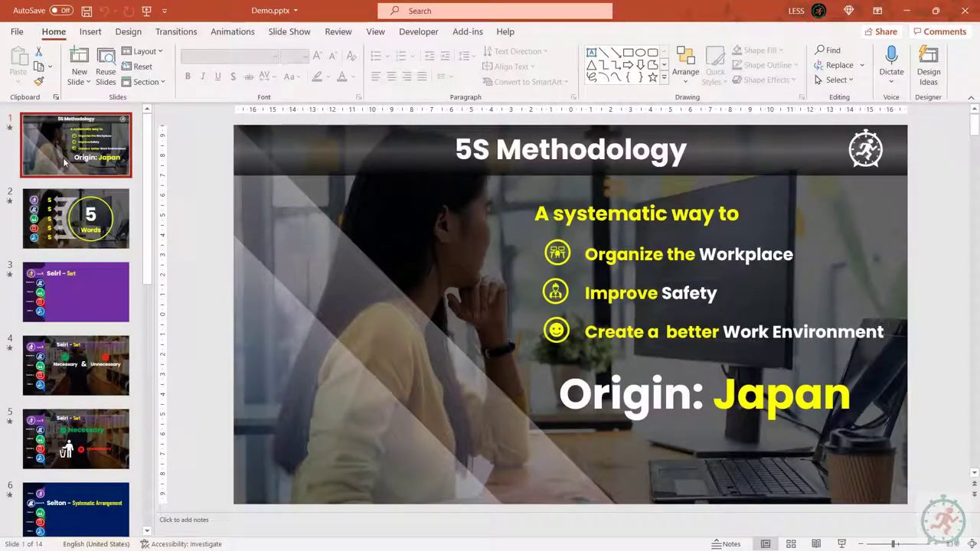
Browse the 5 Words, Seiri – Sort and Necessary/Unnecessary slides.
{"action": "left_click", "coordinate": [64, 204]}
{"action": "left_click", "coordinate": [67, 368]}
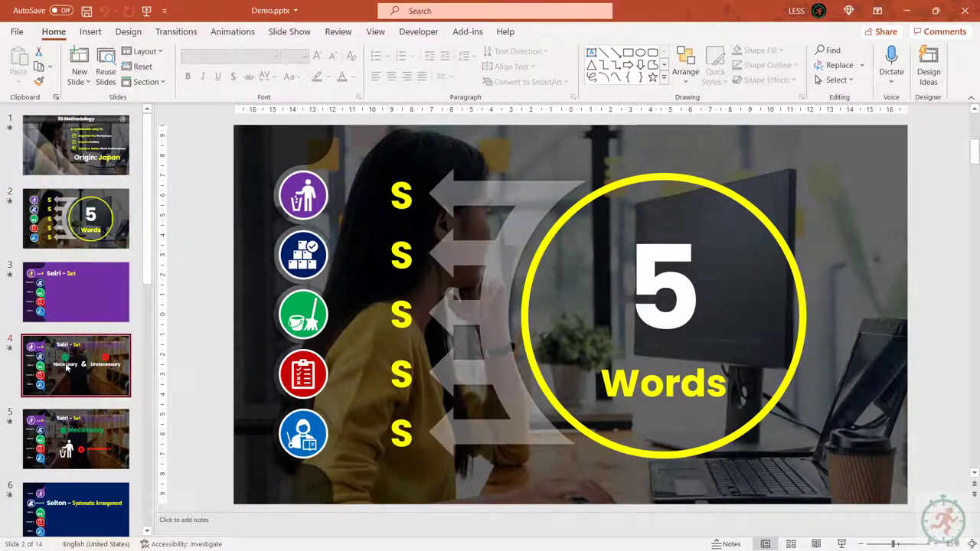
{"action": "scroll", "coordinate": [67, 367], "scroll_direction": "down", "scroll_amount": 1}
{"action": "left_click", "coordinate": [68, 367]}
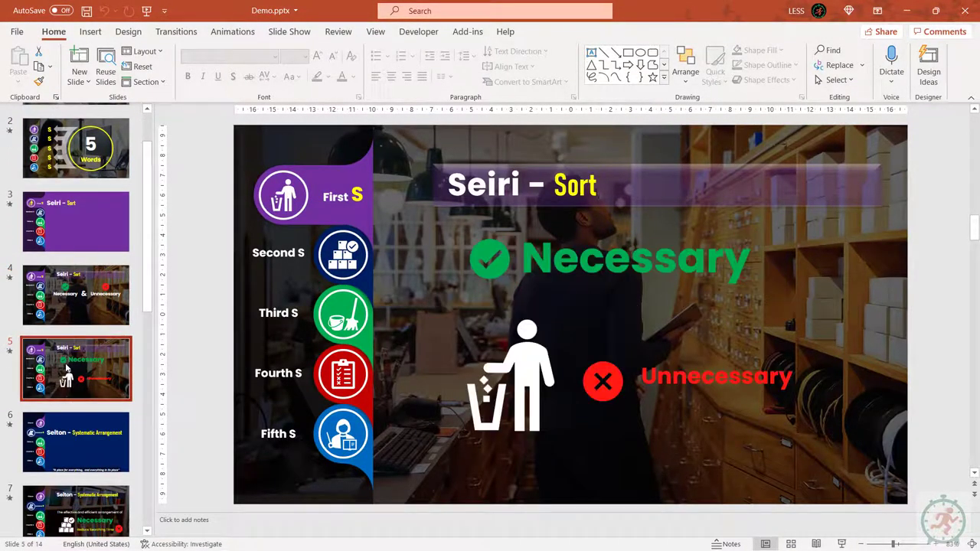
{"action": "scroll", "coordinate": [69, 229], "scroll_direction": "up", "scroll_amount": 1}
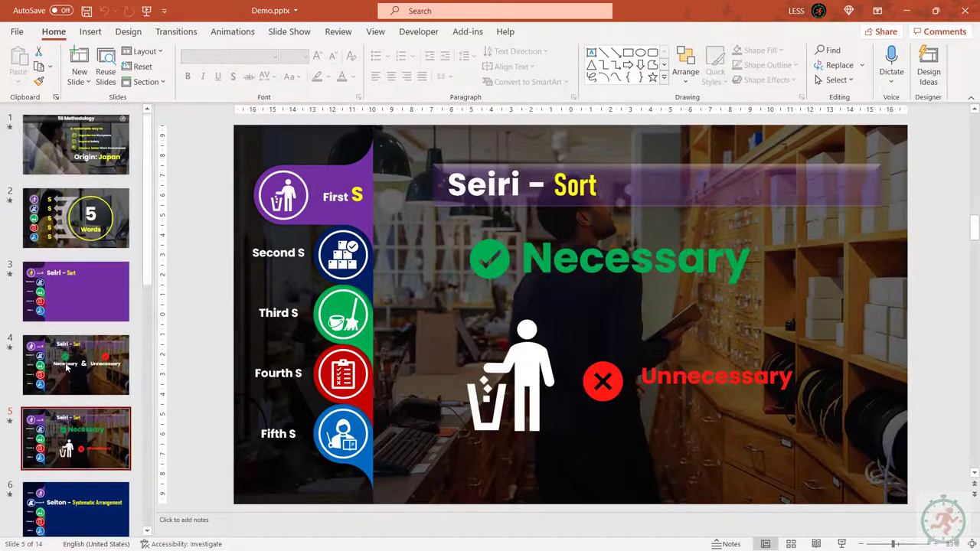
Return to the 5S Methodology title slide and start the full-screen slide show.
{"action": "left_click", "coordinate": [63, 156]}
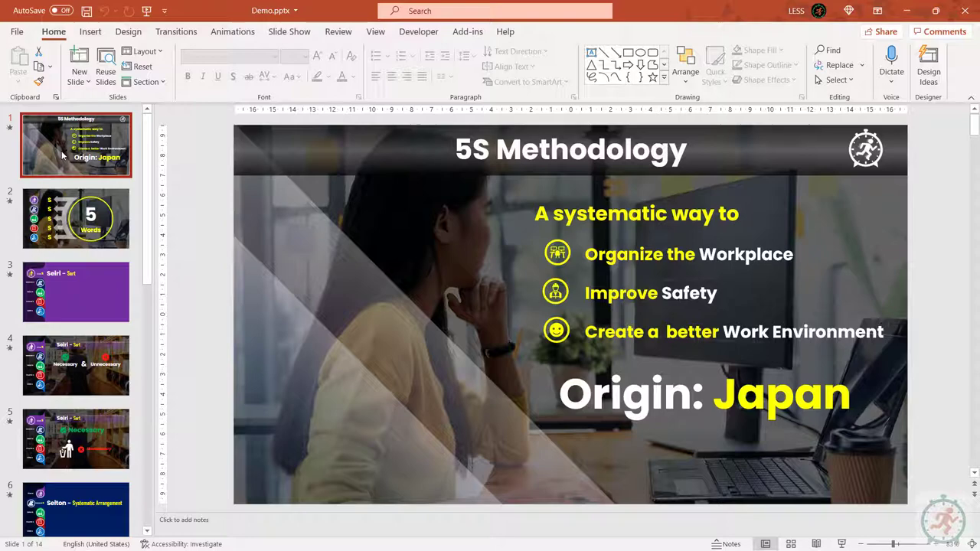
{"action": "scroll", "coordinate": [131, 228], "scroll_direction": "down", "scroll_amount": 10}
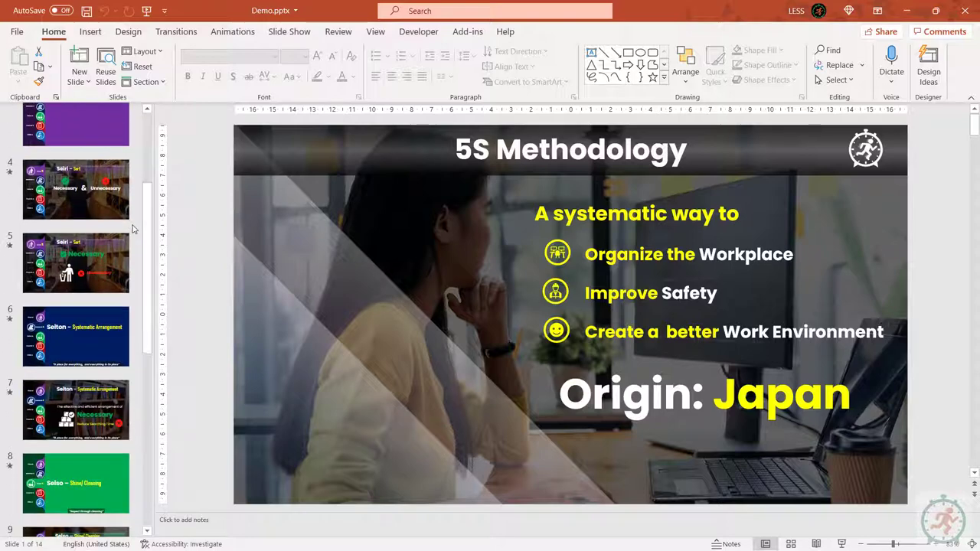
{"action": "scroll", "coordinate": [132, 228], "scroll_direction": "down", "scroll_amount": 4}
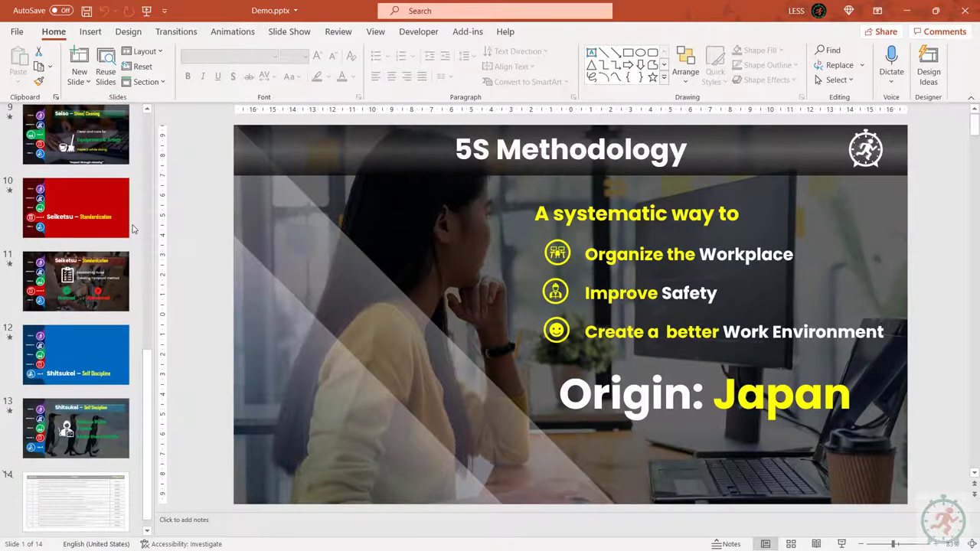
{"action": "scroll", "coordinate": [132, 229], "scroll_direction": "up", "scroll_amount": 1}
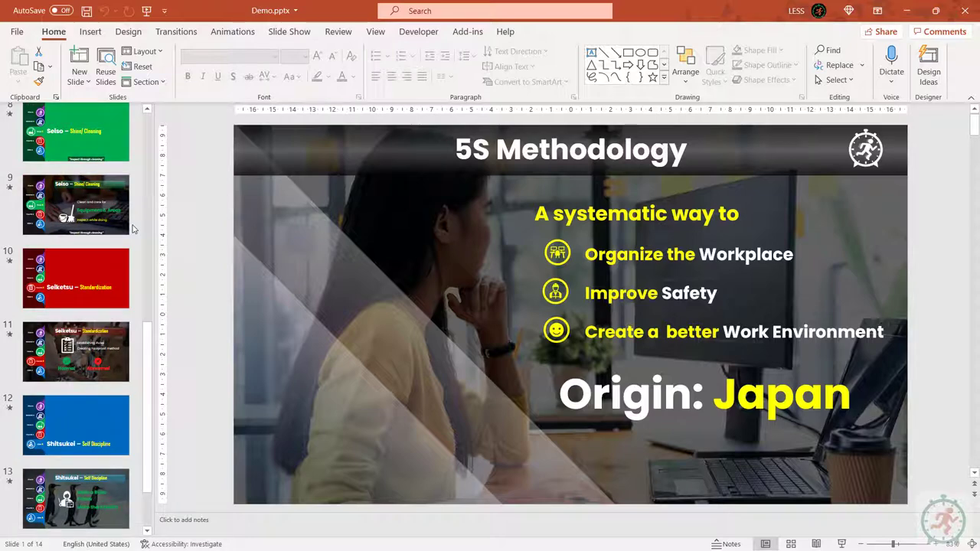
{"action": "scroll", "coordinate": [132, 228], "scroll_direction": "up", "scroll_amount": 12}
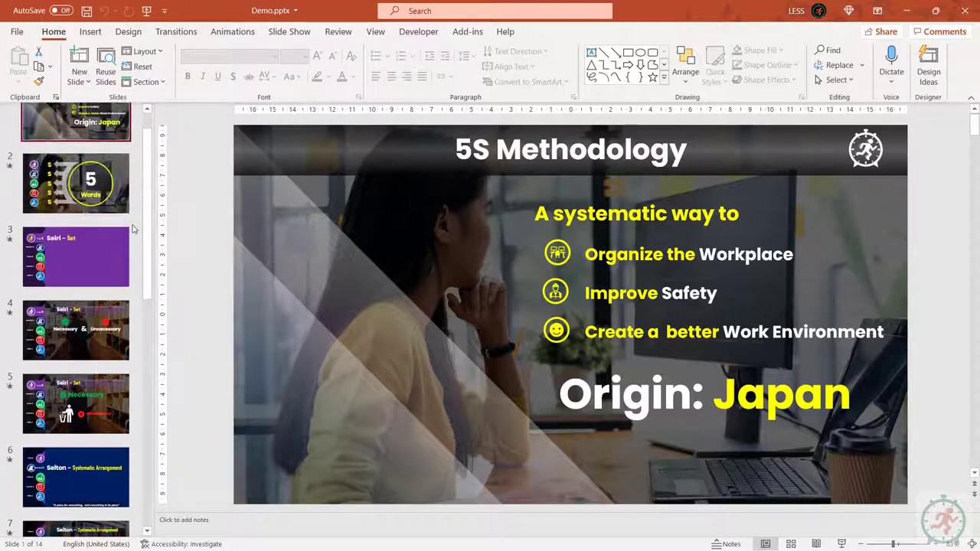
{"action": "scroll", "coordinate": [131, 228], "scroll_direction": "up", "scroll_amount": 1}
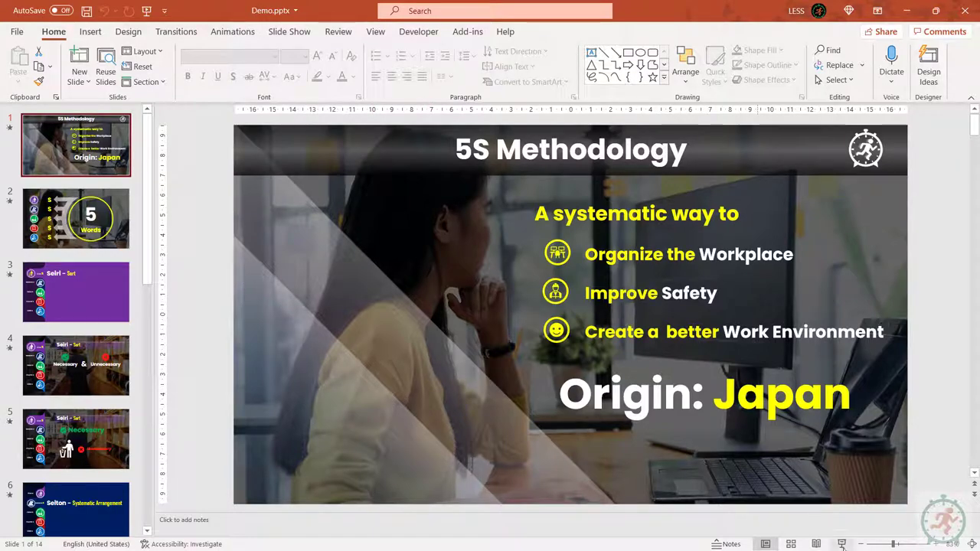
{"action": "left_click", "coordinate": [841, 544]}
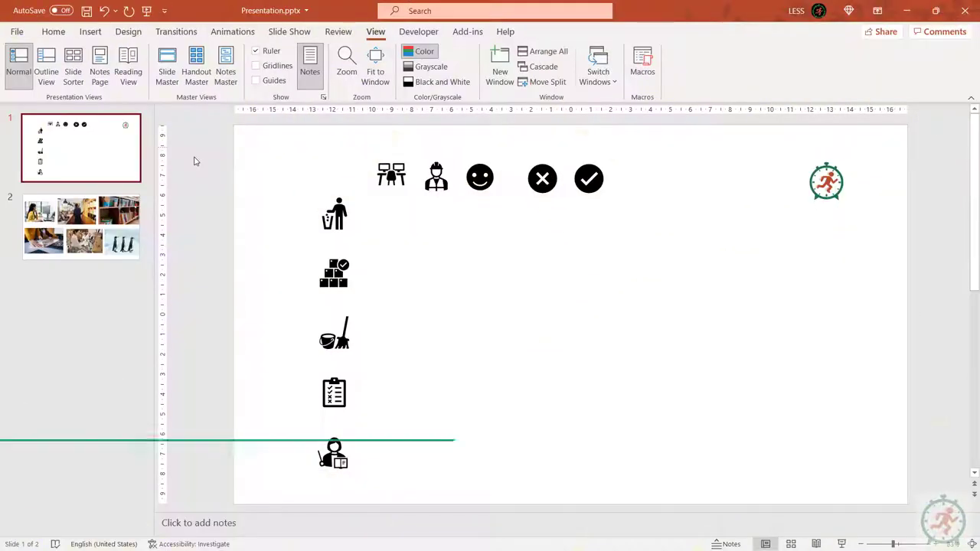
On the photos slide, view the picture insertion sources, then dismiss them.
{"action": "left_click", "coordinate": [101, 224]}
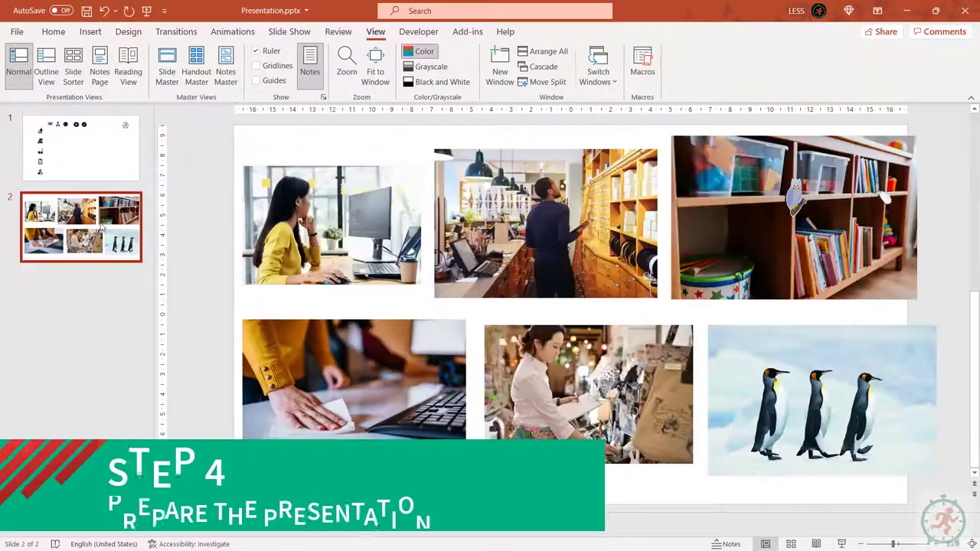
{"action": "left_click", "coordinate": [91, 31]}
{"action": "left_click", "coordinate": [149, 102]}
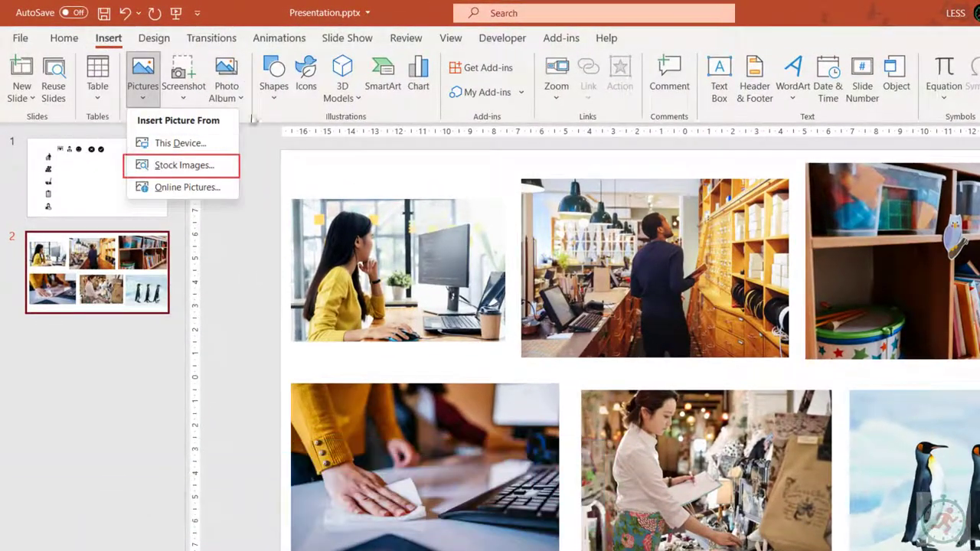
{"action": "key", "text": "Escape"}
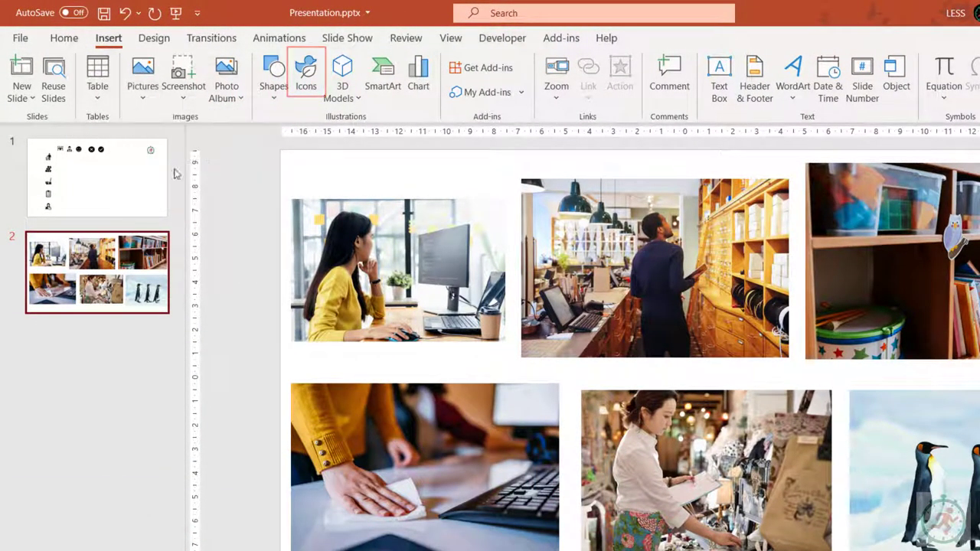
Add a Blank layout slide and turn on the dashed slide guides.
{"action": "left_click", "coordinate": [145, 181]}
{"action": "left_click", "coordinate": [64, 37]}
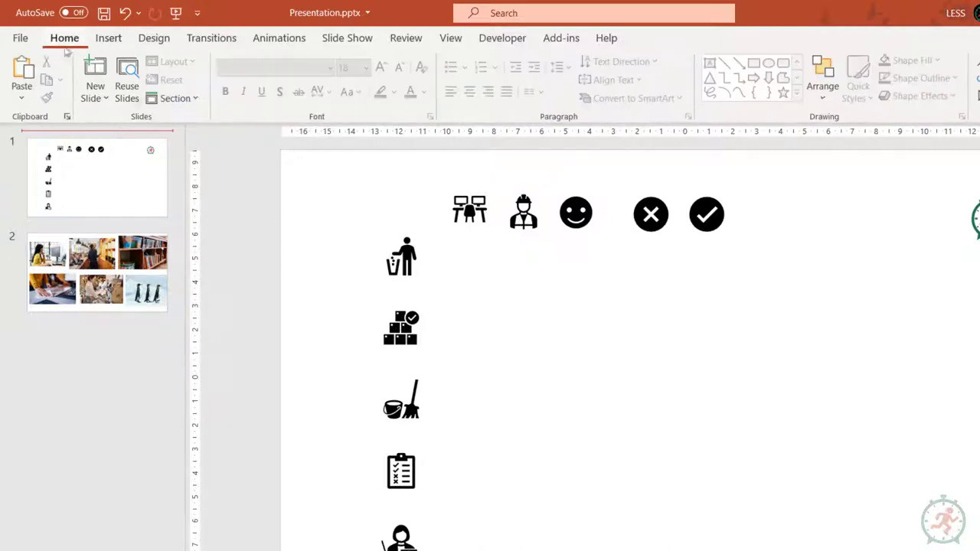
{"action": "left_click", "coordinate": [95, 95]}
{"action": "left_click", "coordinate": [140, 297]}
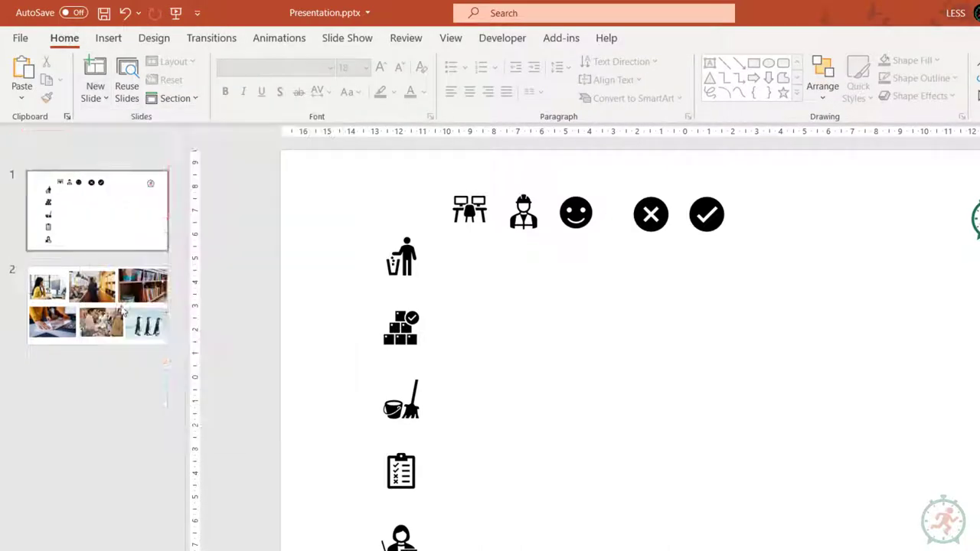
{"action": "left_click", "coordinate": [450, 38]}
{"action": "left_click", "coordinate": [307, 96]}
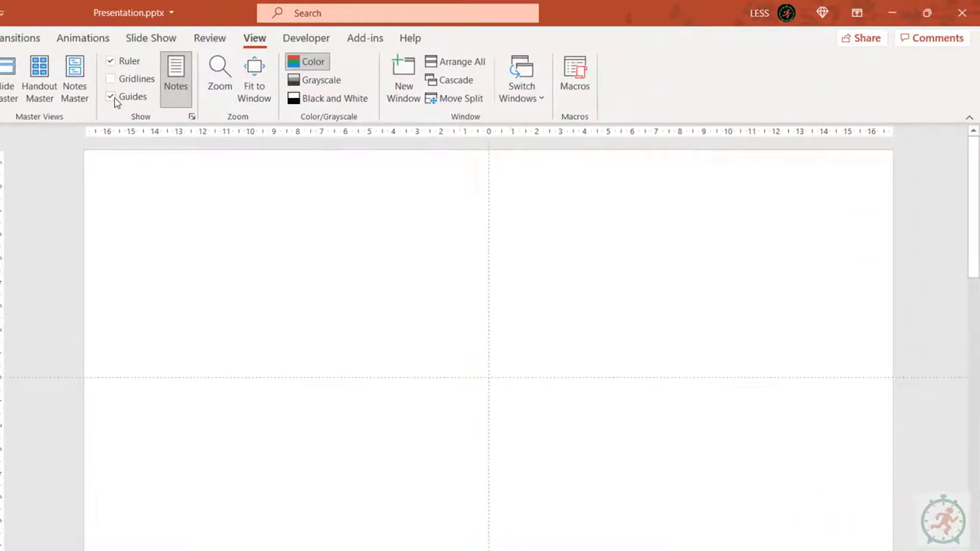
Show the Animation Pane and Selection Pane, then Format Graphic for the check-mark icon.
{"action": "left_click", "coordinate": [70, 40]}
{"action": "left_click", "coordinate": [663, 62]}
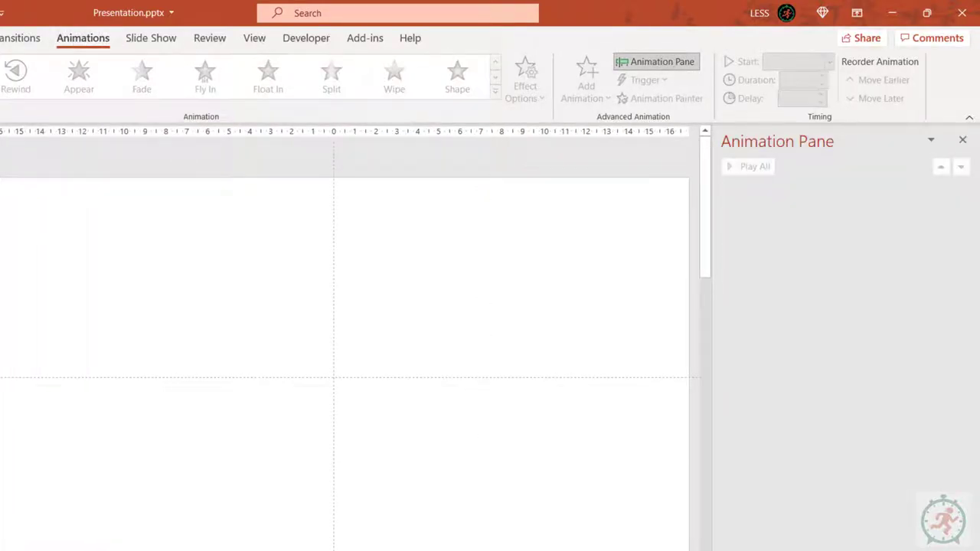
{"action": "scroll", "coordinate": [69, 55], "scroll_direction": "up", "scroll_amount": 4}
{"action": "left_click", "coordinate": [810, 96]}
{"action": "left_click", "coordinate": [813, 160]}
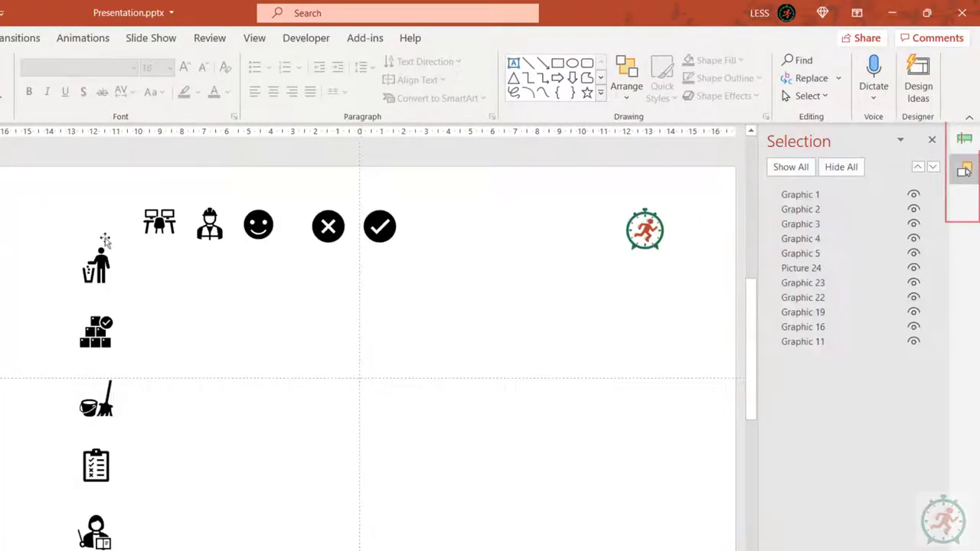
{"action": "right_click", "coordinate": [379, 223]}
{"action": "left_click", "coordinate": [442, 539]}
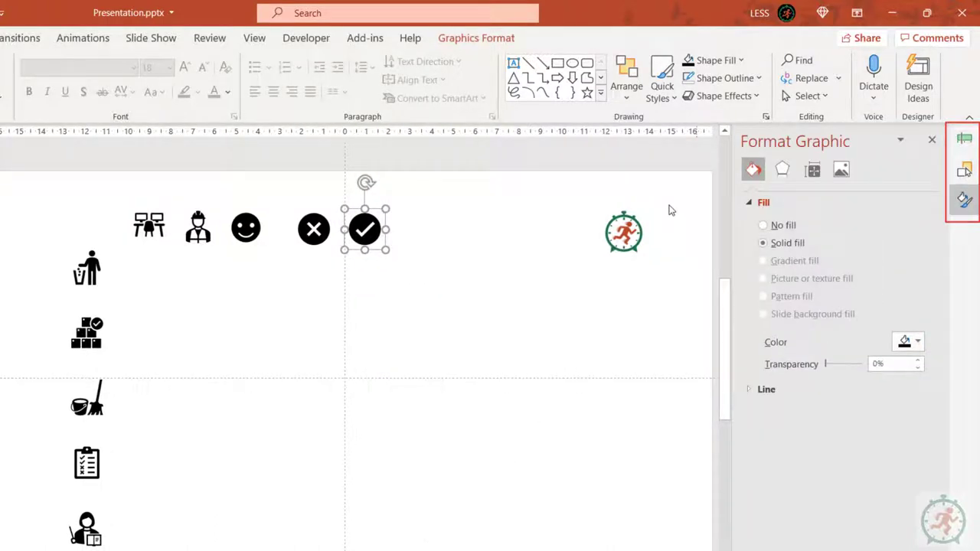
On the blank first slide, add an outline-free blue rectangle spanning full height, 5 cm wide.
{"action": "left_click", "coordinate": [189, 182]}
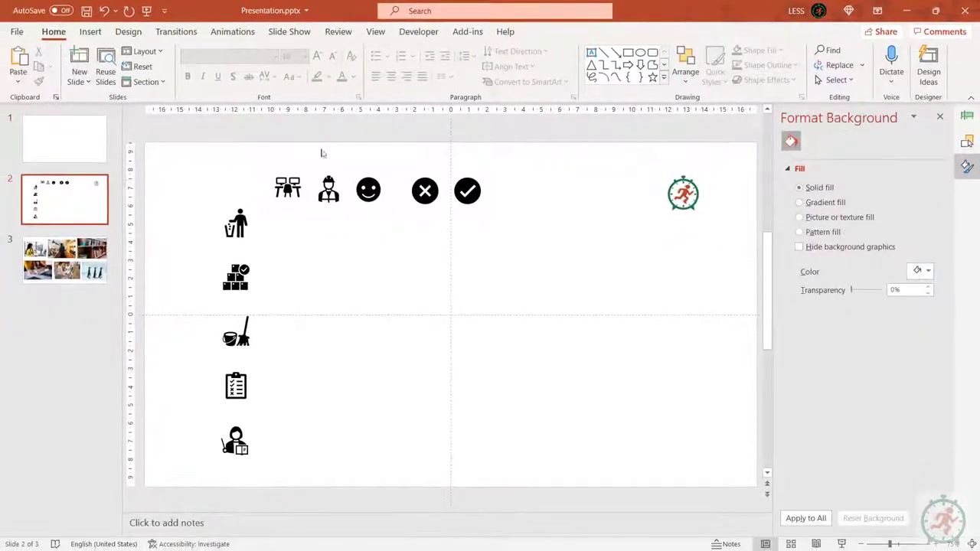
{"action": "left_click", "coordinate": [64, 133]}
{"action": "left_click", "coordinate": [90, 32]}
{"action": "left_click", "coordinate": [228, 71]}
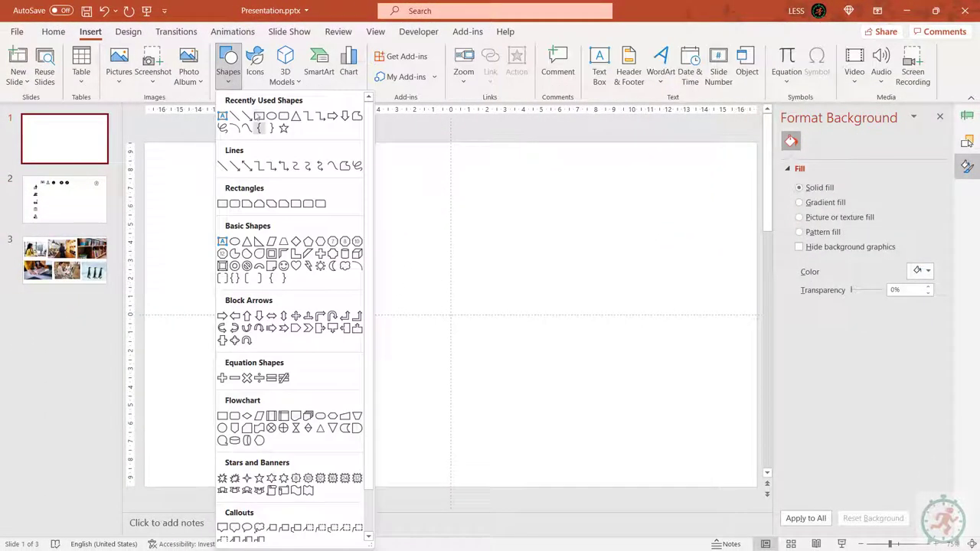
{"action": "left_click", "coordinate": [227, 201]}
{"action": "left_click", "coordinate": [154, 157]}
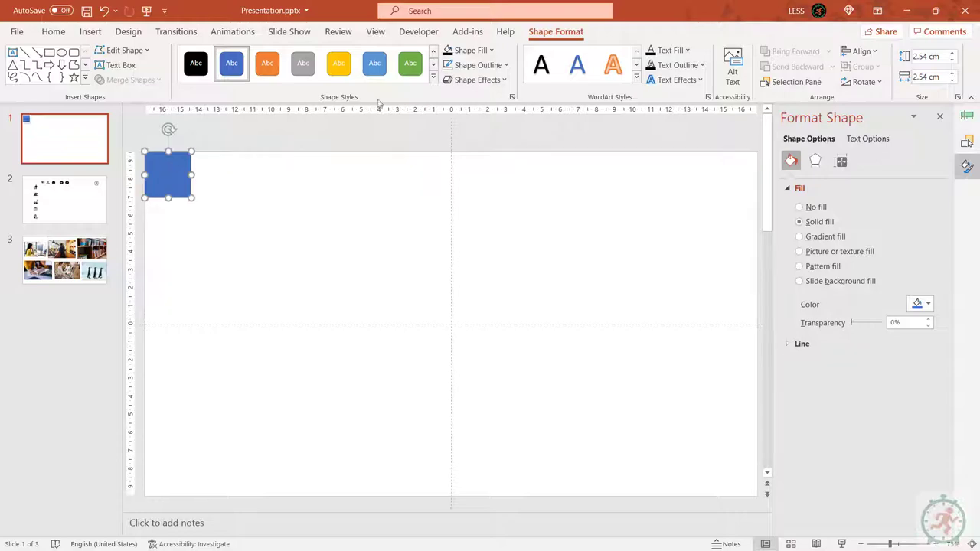
{"action": "left_click", "coordinate": [505, 65]}
{"action": "left_click", "coordinate": [494, 186]}
{"action": "left_click_drag", "start_coordinate": [168, 198], "coordinate": [167, 495]}
{"action": "left_click", "coordinate": [941, 77]}
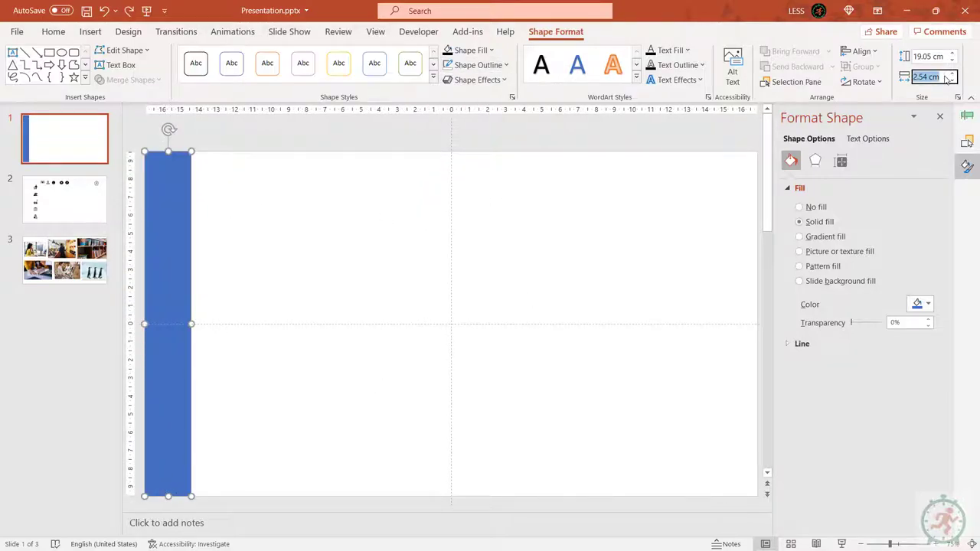
{"action": "type", "text": "5"}
{"action": "key", "text": "Return"}
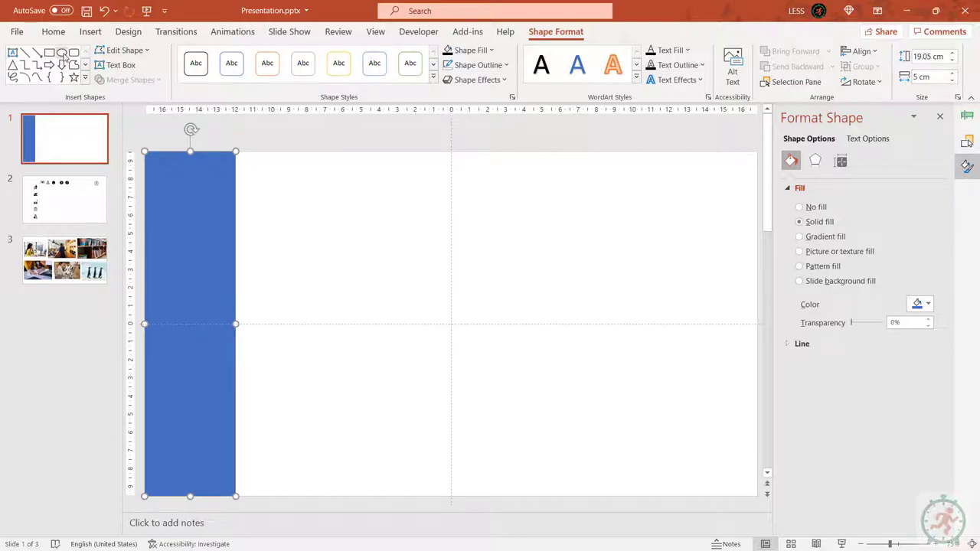
Add a 3 × 3 cm circle right of the bar and change its outline.
{"action": "left_click", "coordinate": [62, 52]}
{"action": "left_click", "coordinate": [326, 191]}
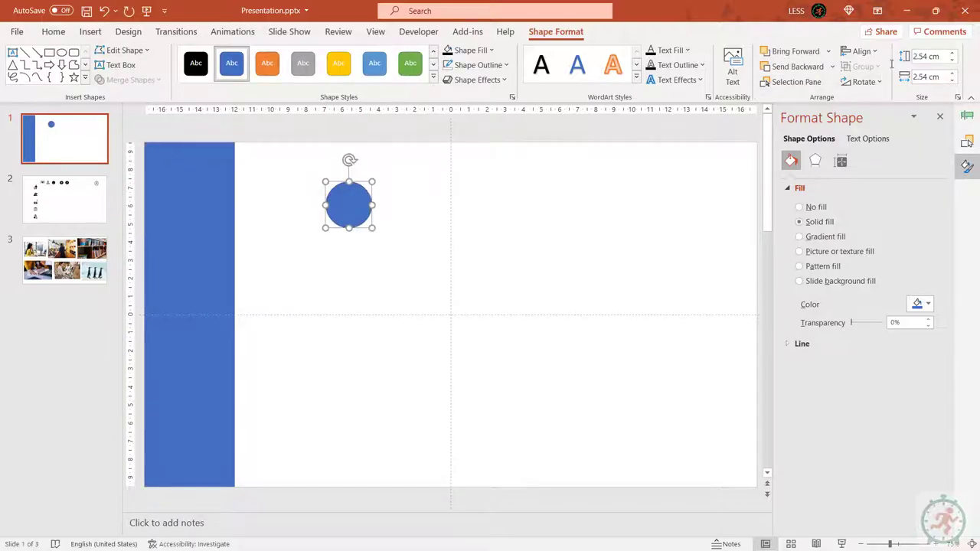
{"action": "left_click", "coordinate": [932, 57]}
{"action": "type", "text": "3"}
{"action": "left_click", "coordinate": [930, 71]}
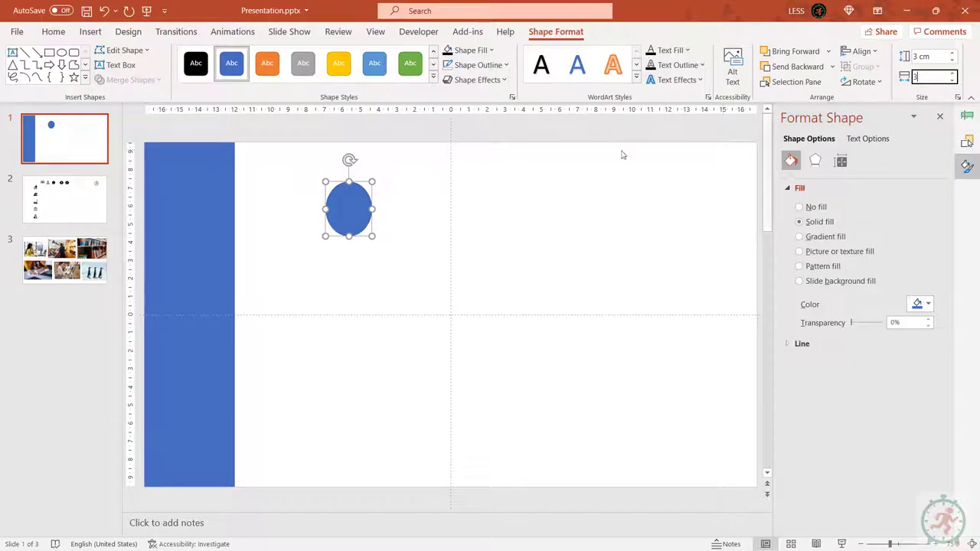
{"action": "type", "text": "3 cm"}
{"action": "key", "text": "Return"}
{"action": "left_click", "coordinate": [505, 65]}
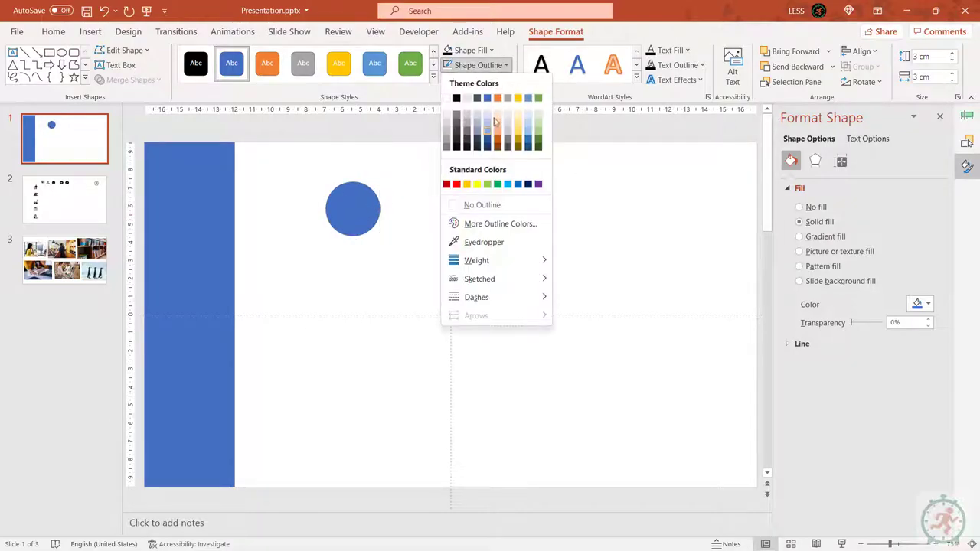
{"action": "left_click", "coordinate": [485, 184]}
Copy and paste the circle to stack three circles vertically.
{"action": "key", "text": "ctrl+c"}
{"action": "key", "text": "ctrl+v"}
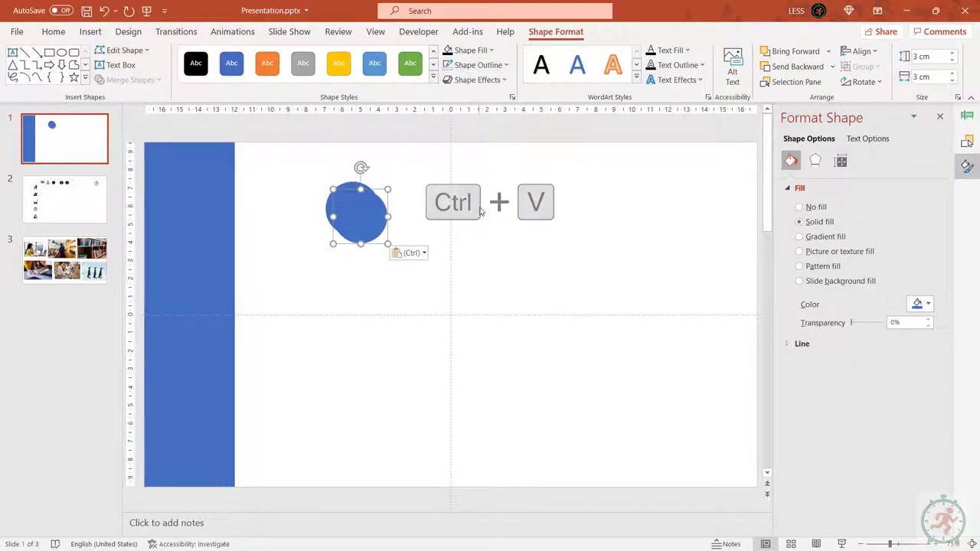
{"action": "left_click_drag", "start_coordinate": [367, 223], "coordinate": [355, 260]}
{"action": "left_click", "coordinate": [353, 323]}
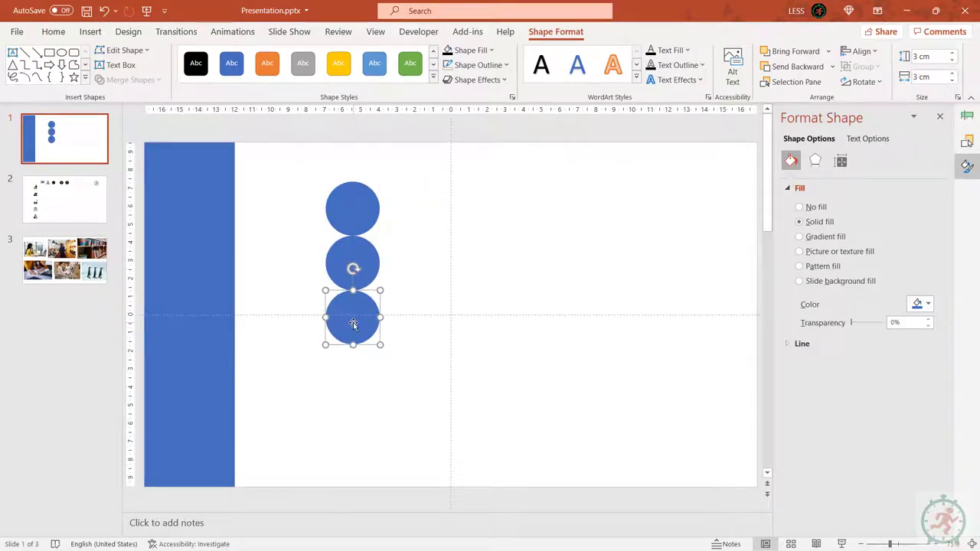
Draw a 6 × 1.5 cm rectangle against the circles' right edge.
{"action": "left_click", "coordinate": [51, 53]}
{"action": "mouse_move", "coordinate": [467, 164]}
{"action": "left_mouse_down"}
{"action": "mouse_move", "coordinate": [540, 260]}
{"action": "mouse_move", "coordinate": [521, 284]}
{"action": "mouse_move", "coordinate": [522, 299]}
{"action": "left_mouse_up"}
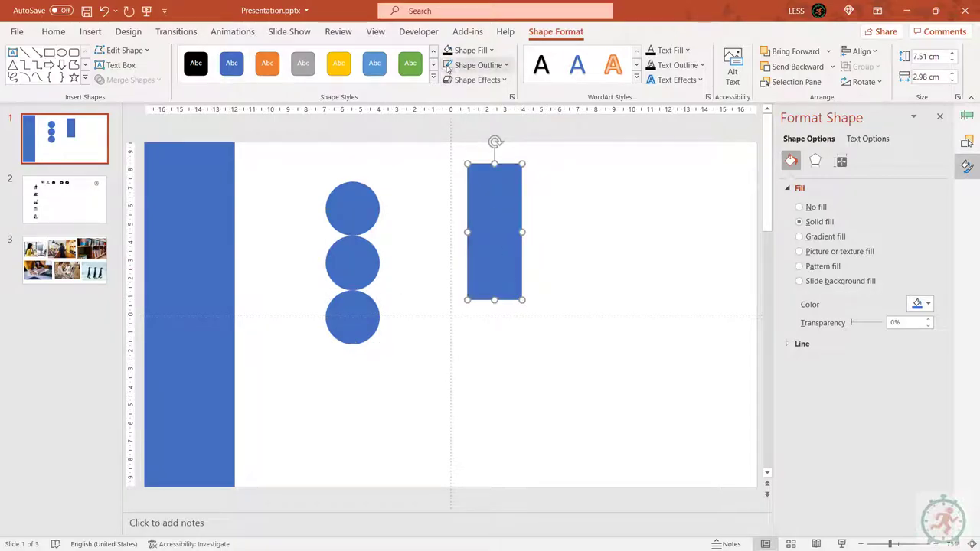
{"action": "left_click", "coordinate": [933, 78]}
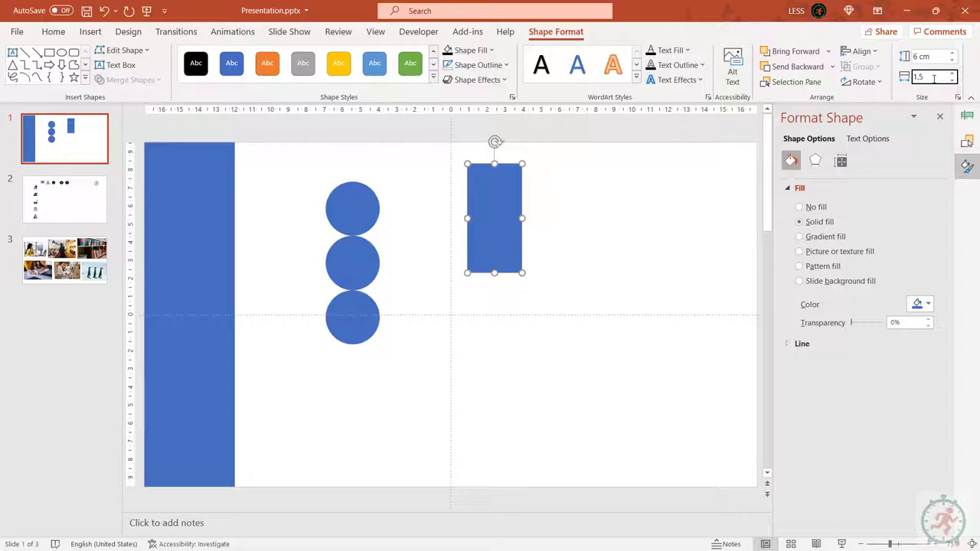
{"action": "key", "text": "Return"}
{"action": "left_click_drag", "start_coordinate": [488, 181], "coordinate": [375, 225]}
Duplicate the rectangle and three circles as a spare set at the lower right.
{"action": "left_click", "coordinate": [311, 184]}
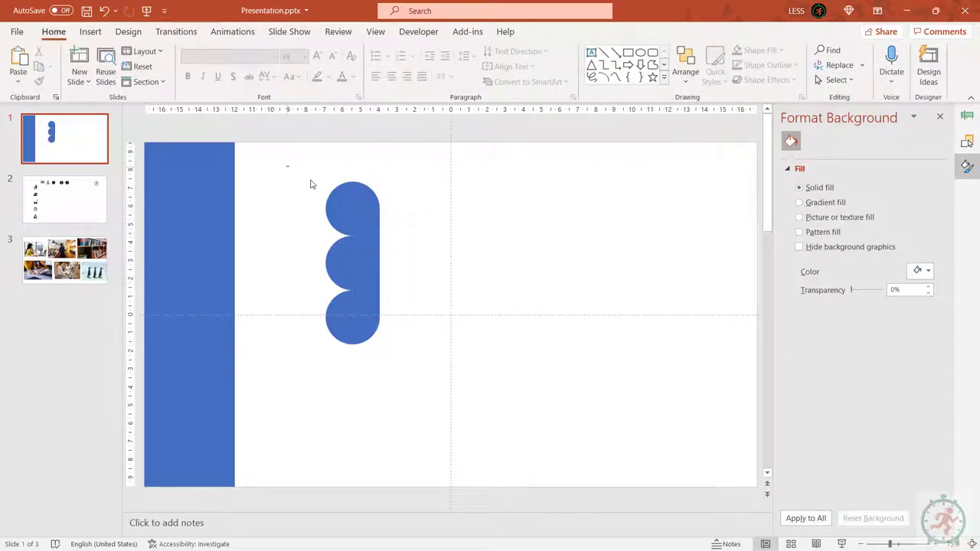
{"action": "left_click_drag", "start_coordinate": [286, 166], "coordinate": [401, 369]}
{"action": "key", "text": "ctrl+v"}
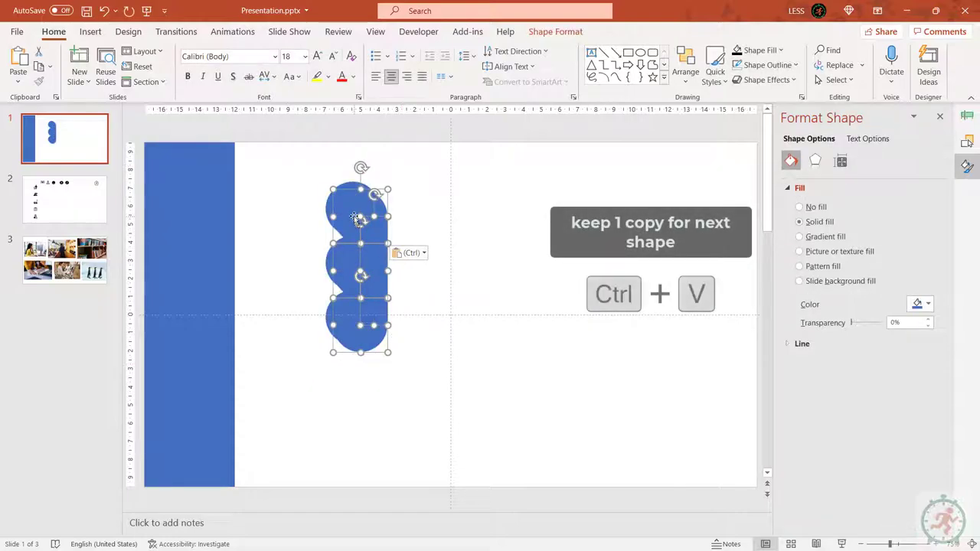
{"action": "left_click_drag", "start_coordinate": [332, 208], "coordinate": [665, 345]}
Subtract the top and bottom circles from the rectangle with Merge Shapes.
{"action": "left_click", "coordinate": [366, 195]}
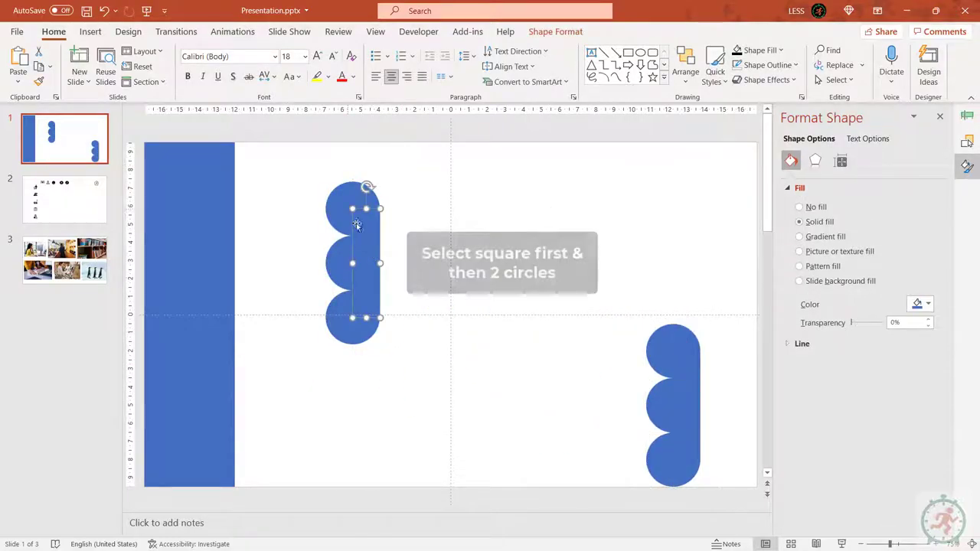
{"action": "left_click", "coordinate": [344, 203], "text": "shift"}
{"action": "left_click", "coordinate": [331, 326], "text": "shift"}
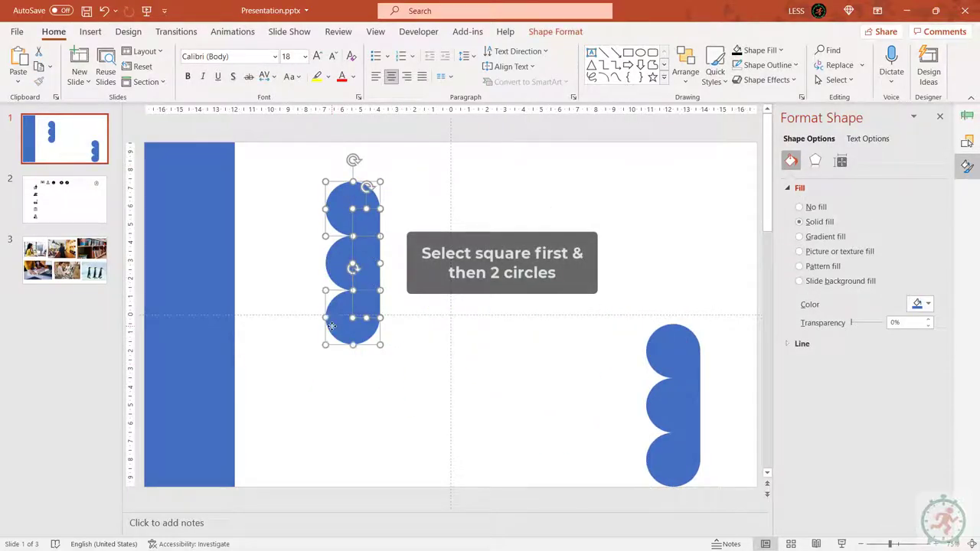
{"action": "left_click", "coordinate": [555, 32]}
{"action": "left_click", "coordinate": [130, 80]}
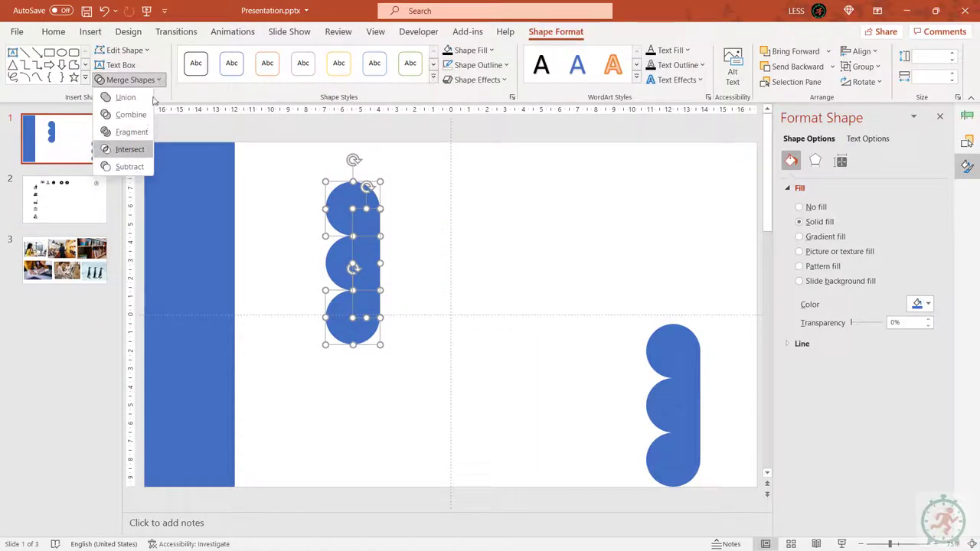
{"action": "left_click", "coordinate": [129, 166]}
{"action": "left_click", "coordinate": [130, 79]}
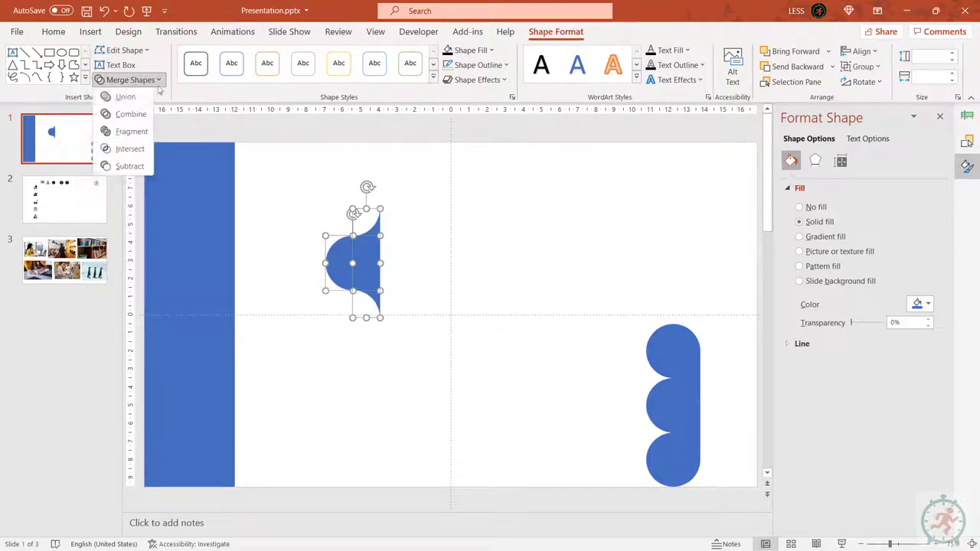
{"action": "left_click", "coordinate": [129, 166]}
Move the merged tab to the top right and the spare circle stack mid-slide.
{"action": "left_click_drag", "start_coordinate": [376, 253], "coordinate": [715, 184]}
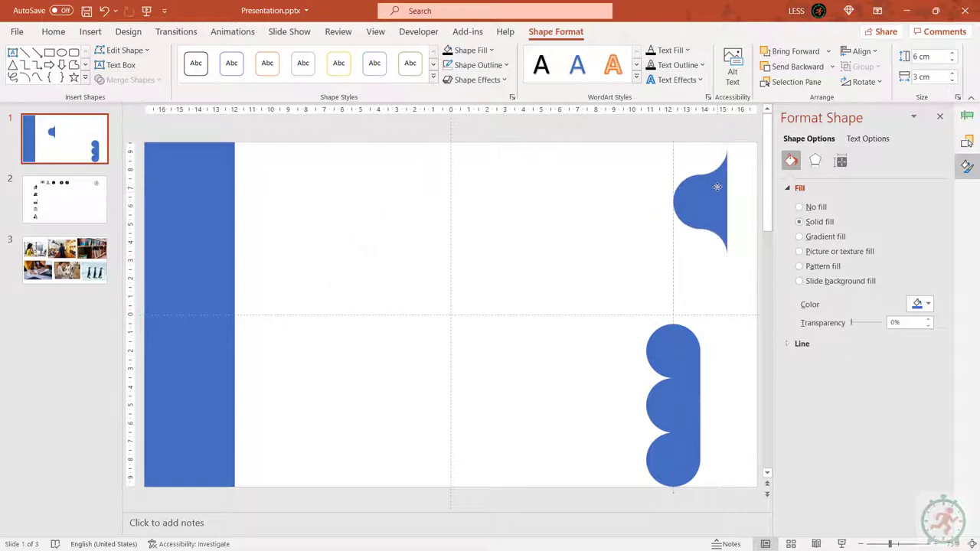
{"action": "left_click_drag", "start_coordinate": [641, 308], "coordinate": [721, 497]}
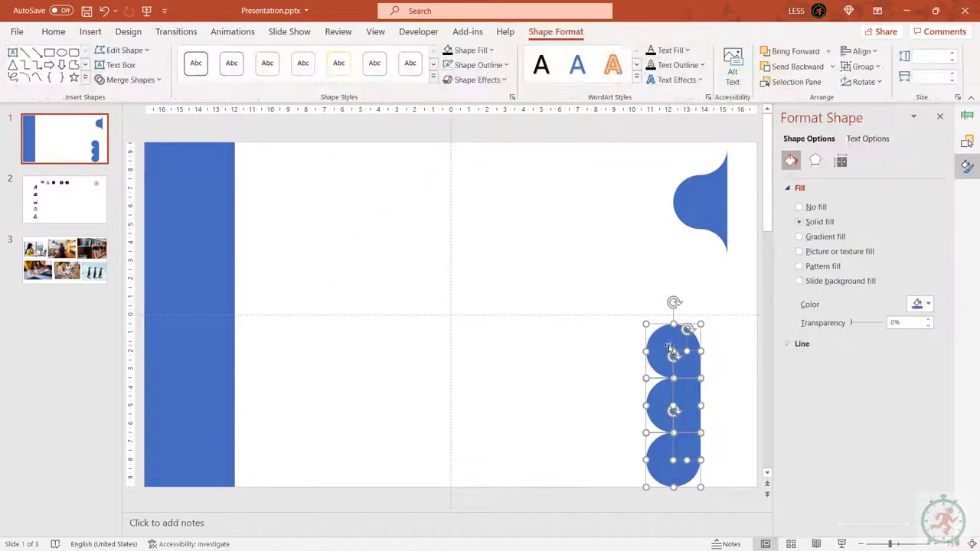
{"action": "left_click_drag", "start_coordinate": [676, 341], "coordinate": [372, 230]}
Shift the middle circle left and paste a copy of the connecting rectangle.
{"action": "left_click", "coordinate": [440, 269]}
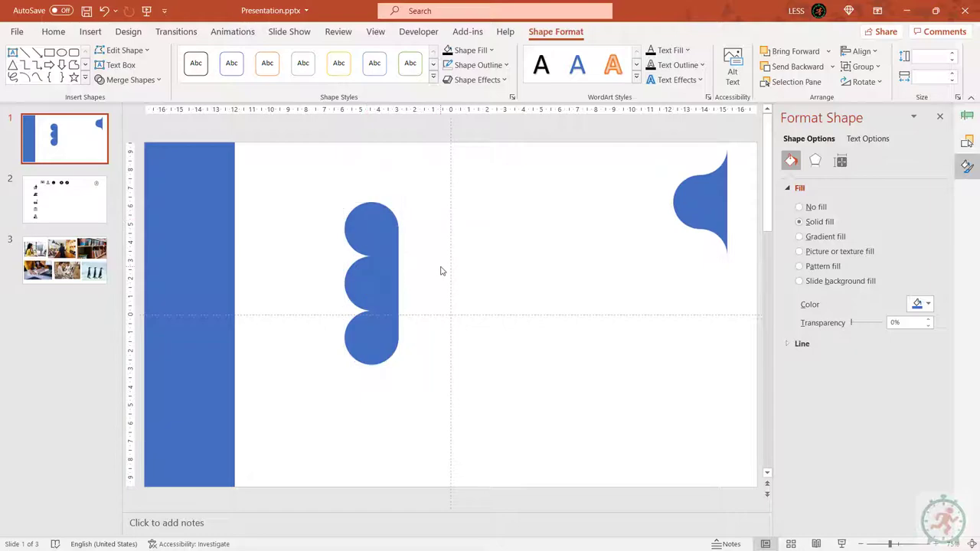
{"action": "left_click_drag", "start_coordinate": [362, 280], "coordinate": [305, 279]}
{"action": "left_click", "coordinate": [470, 282]}
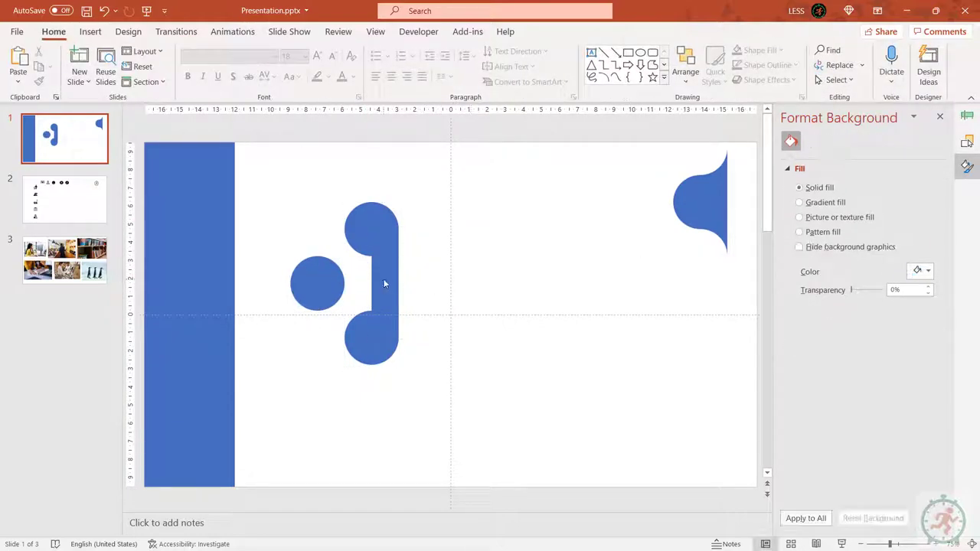
{"action": "left_click", "coordinate": [384, 281]}
{"action": "key", "text": "ctrl+c"}
{"action": "key", "text": "ctrl+v"}
{"action": "left_click_drag", "start_coordinate": [385, 281], "coordinate": [459, 280]}
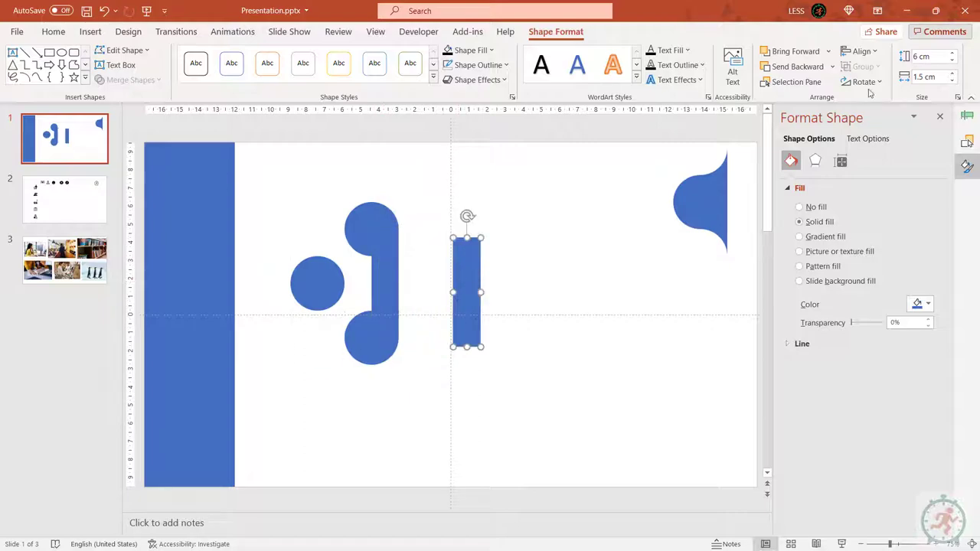
Resize the copy to a 3 × 3 cm square placed between the left circle and stem.
{"action": "left_click", "coordinate": [928, 57]}
{"action": "type", "text": "3"}
{"action": "key", "text": "Tab"}
{"action": "type", "text": "3"}
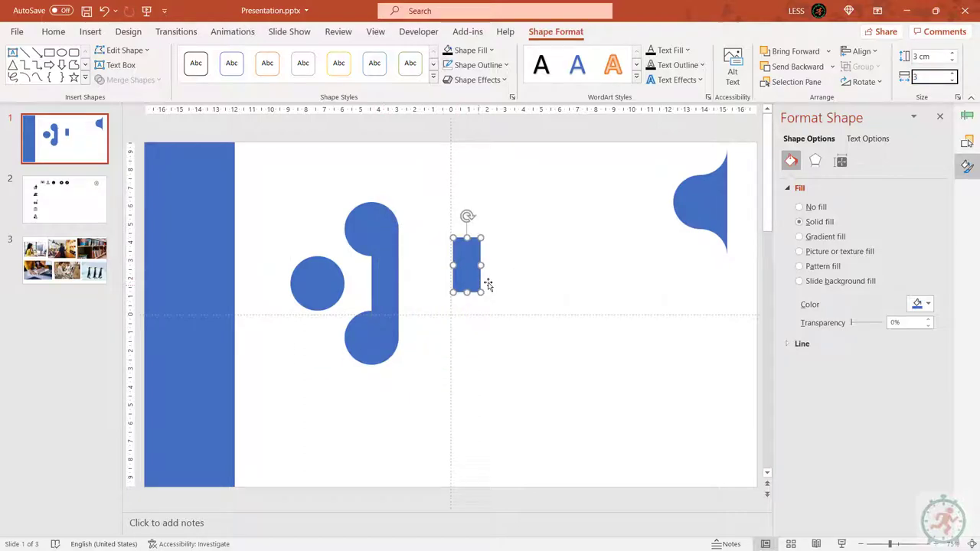
{"action": "key", "text": "Return"}
{"action": "left_click", "coordinate": [514, 265]}
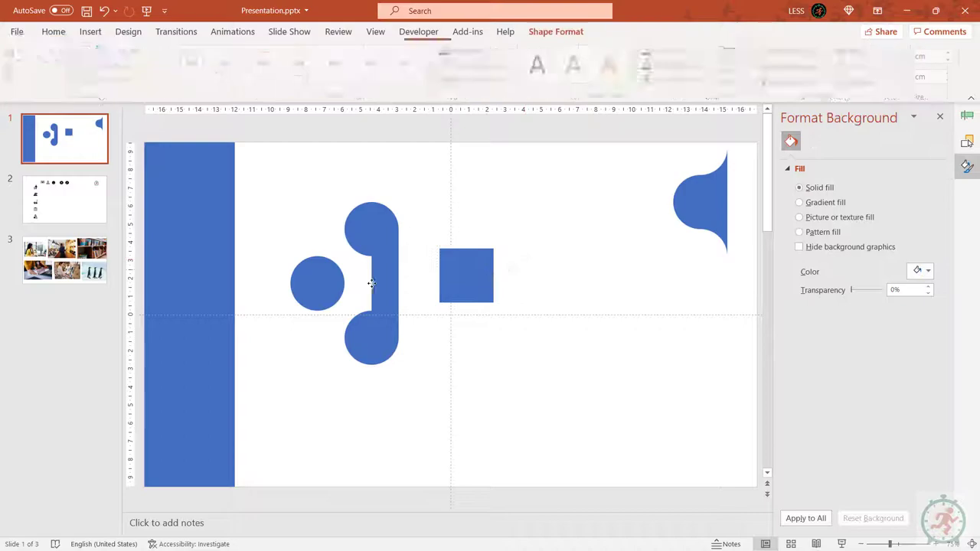
{"action": "left_click_drag", "start_coordinate": [464, 275], "coordinate": [359, 276]}
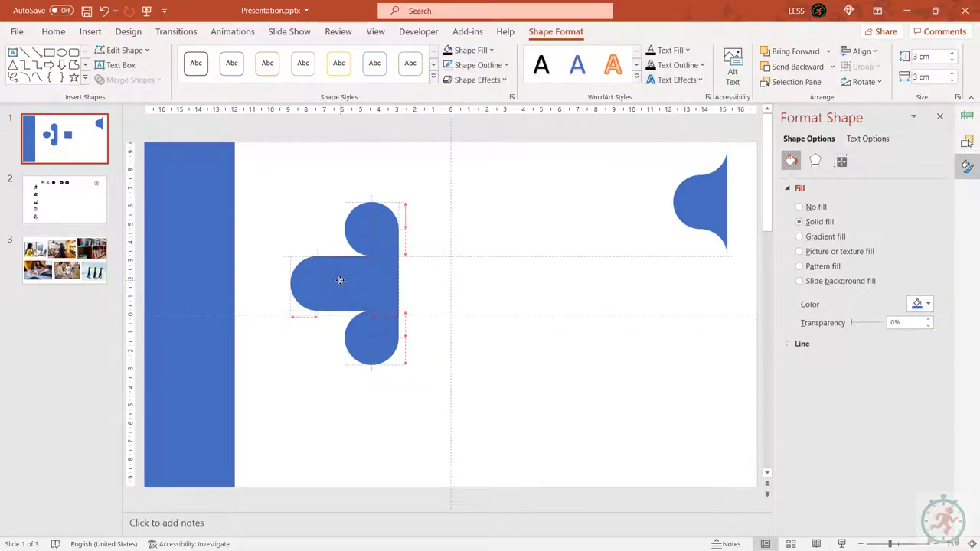
{"action": "left_click_drag", "start_coordinate": [340, 280], "coordinate": [340, 281]}
Subtract the top and bottom circles from the stem.
{"action": "left_click", "coordinate": [391, 269]}
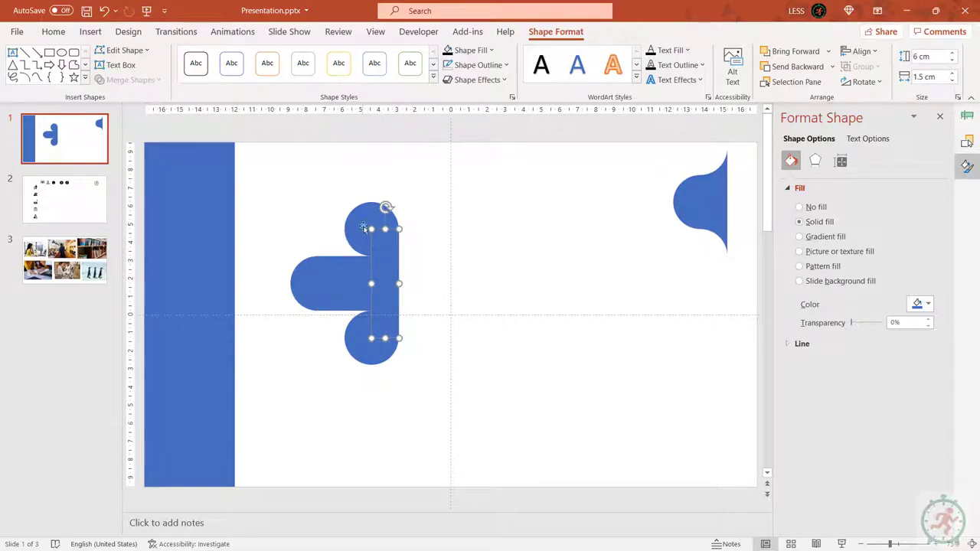
{"action": "left_click", "coordinate": [376, 219], "text": "shift"}
{"action": "left_click", "coordinate": [346, 337], "text": "shift"}
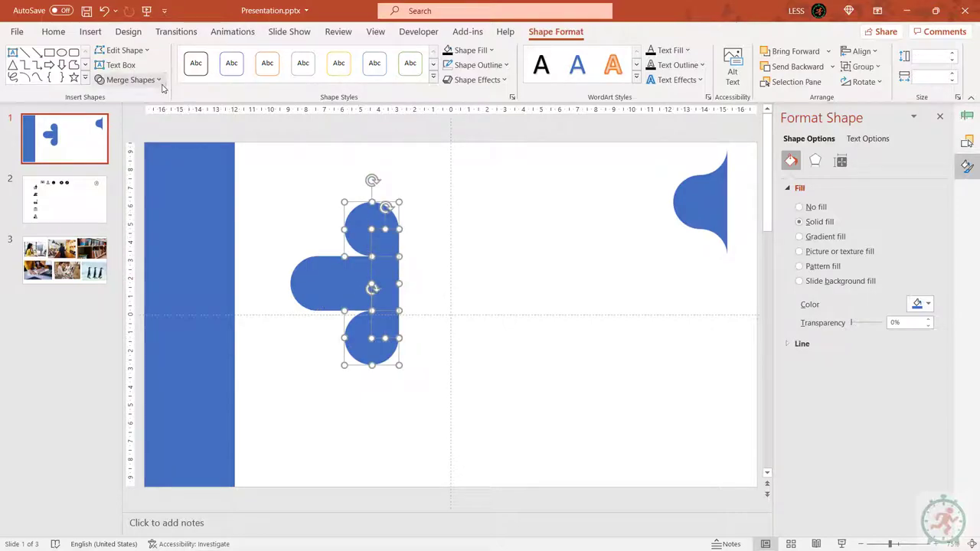
{"action": "left_click", "coordinate": [127, 80]}
{"action": "left_click", "coordinate": [120, 166]}
Union the circle, square and stem into one tab and move it lower right.
{"action": "left_click", "coordinate": [244, 204]}
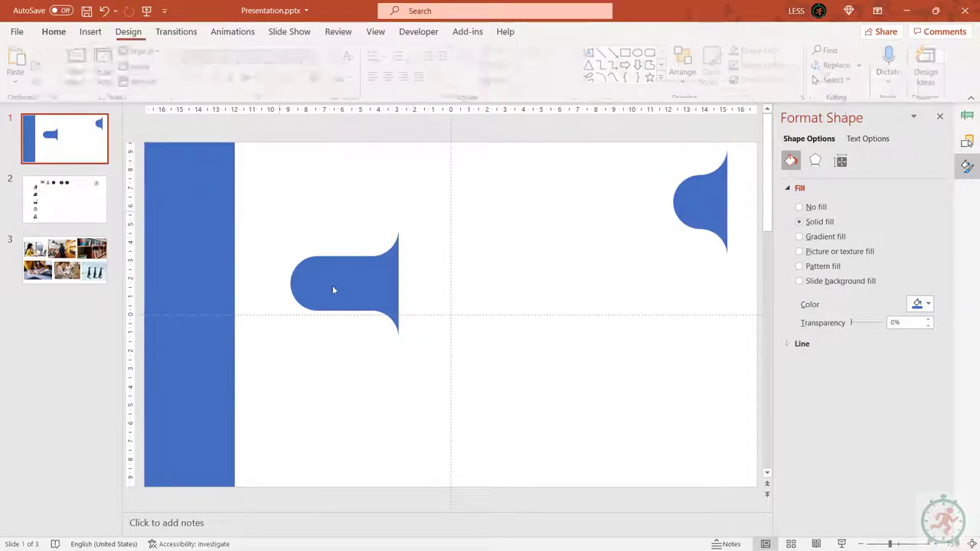
{"action": "left_click_drag", "start_coordinate": [277, 211], "coordinate": [441, 354]}
{"action": "left_click", "coordinate": [159, 79]}
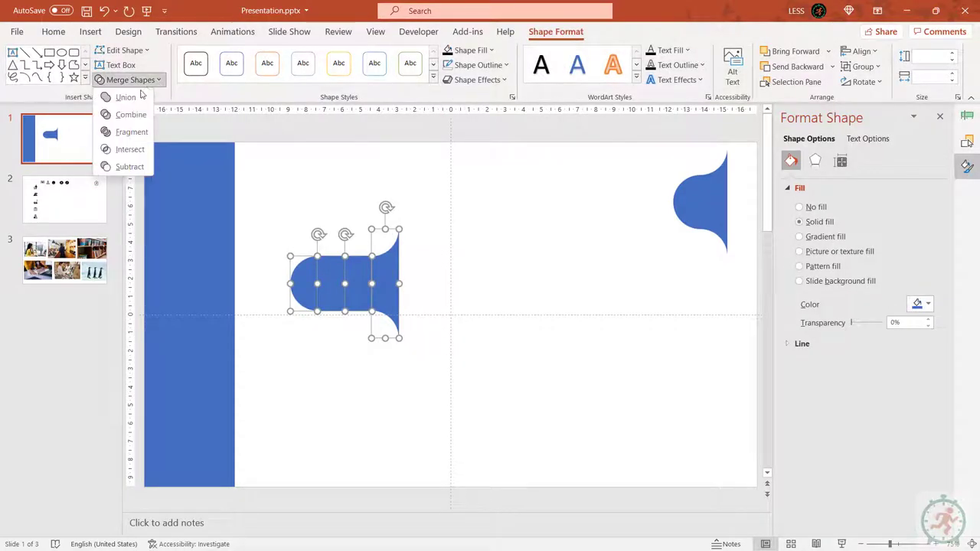
{"action": "left_click", "coordinate": [122, 96]}
{"action": "left_click", "coordinate": [431, 271]}
{"action": "left_click_drag", "start_coordinate": [463, 352], "coordinate": [573, 394]}
Move the small tab beside the left bar; make the bar black, 40% transparent, 18 cm tall.
{"action": "left_click", "coordinate": [226, 221]}
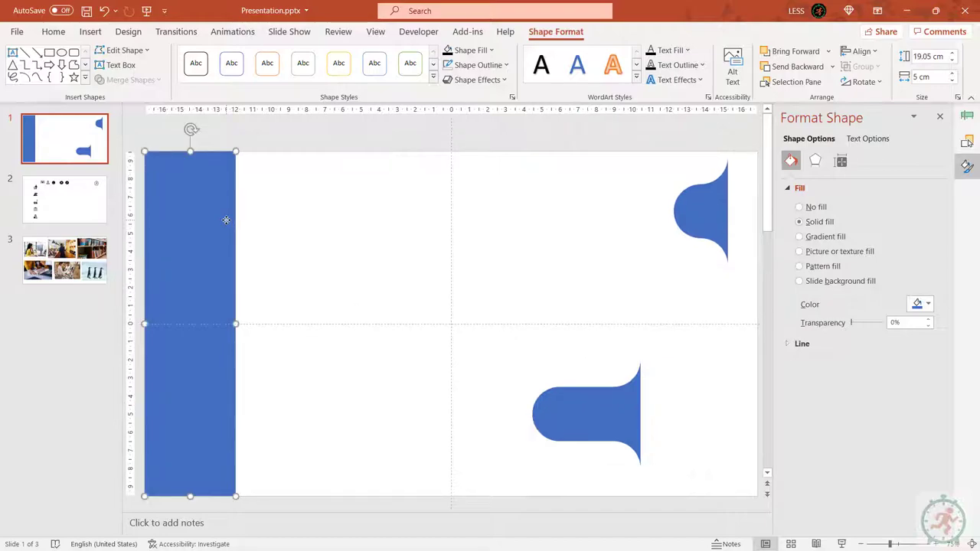
{"action": "left_click_drag", "start_coordinate": [684, 204], "coordinate": [300, 216]}
{"action": "left_click", "coordinate": [215, 211]}
{"action": "left_click", "coordinate": [926, 304]}
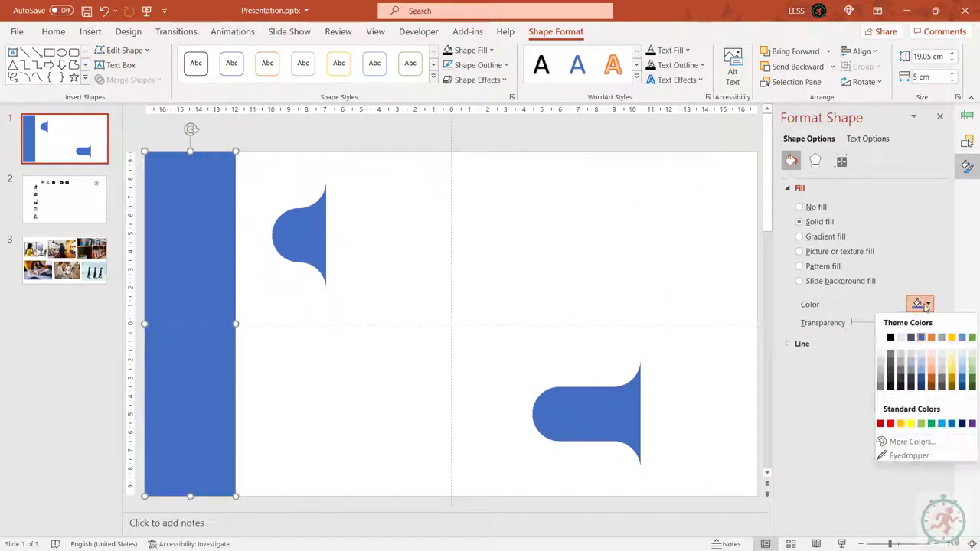
{"action": "left_click", "coordinate": [890, 337]}
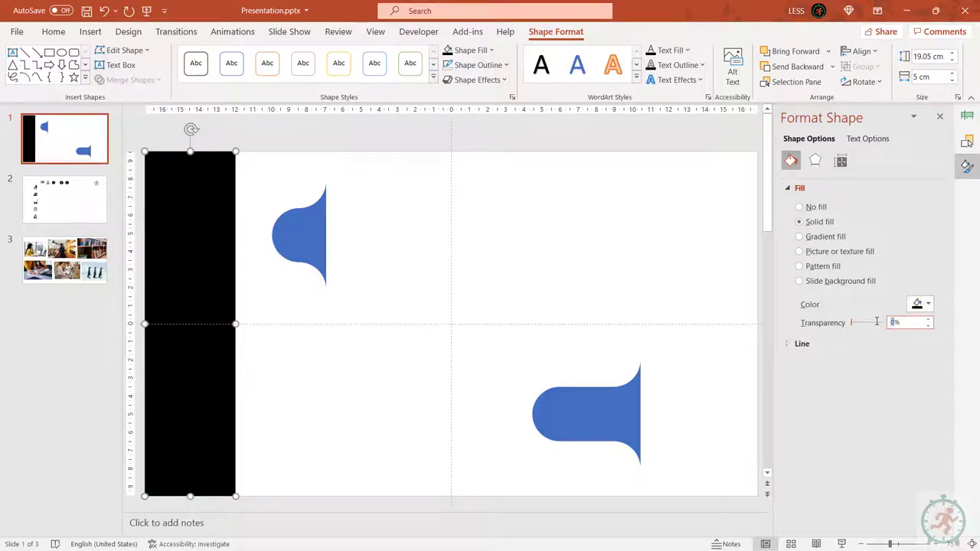
{"action": "type", "text": "40"}
{"action": "key", "text": "Return"}
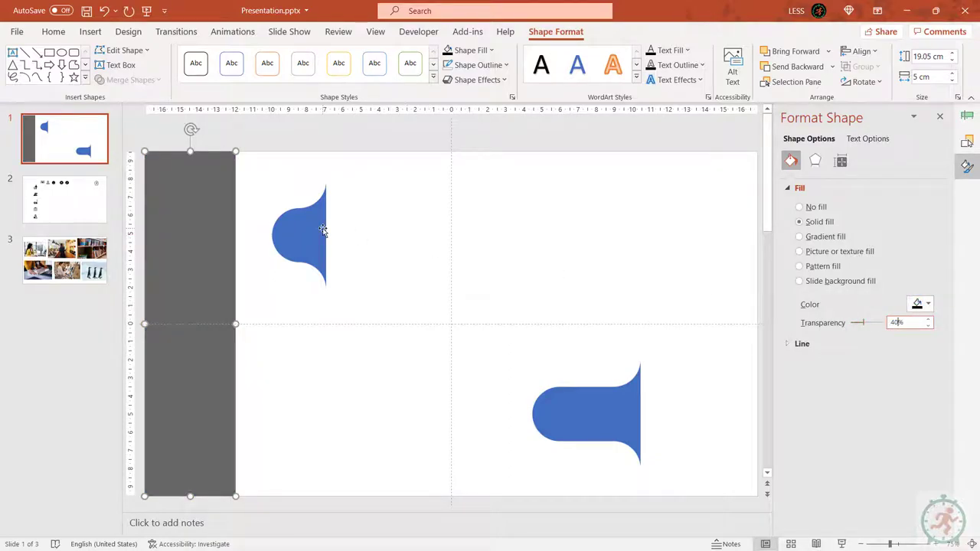
{"action": "left_click", "coordinate": [322, 231]}
{"action": "left_click", "coordinate": [200, 223]}
{"action": "left_click", "coordinate": [930, 57]}
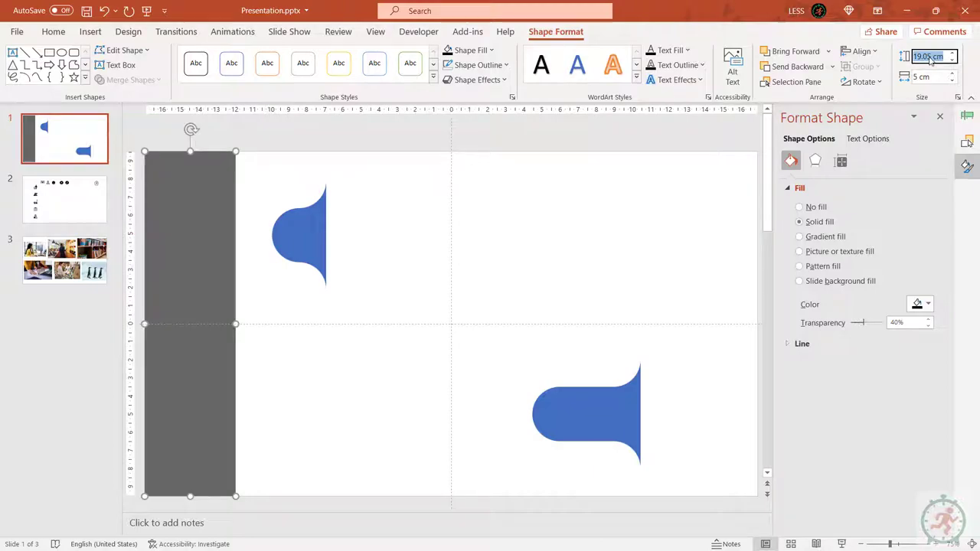
{"action": "key", "text": "Return"}
Snap the small tab to the grey bar's right edge and paste copies down it.
{"action": "left_click", "coordinate": [546, 217]}
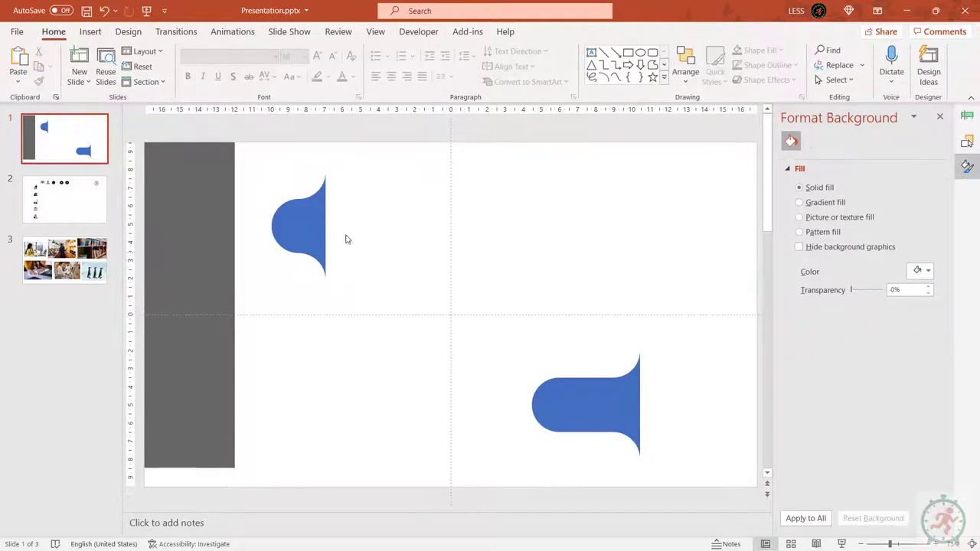
{"action": "left_click", "coordinate": [192, 205]}
{"action": "left_click_drag", "start_coordinate": [284, 225], "coordinate": [206, 202]}
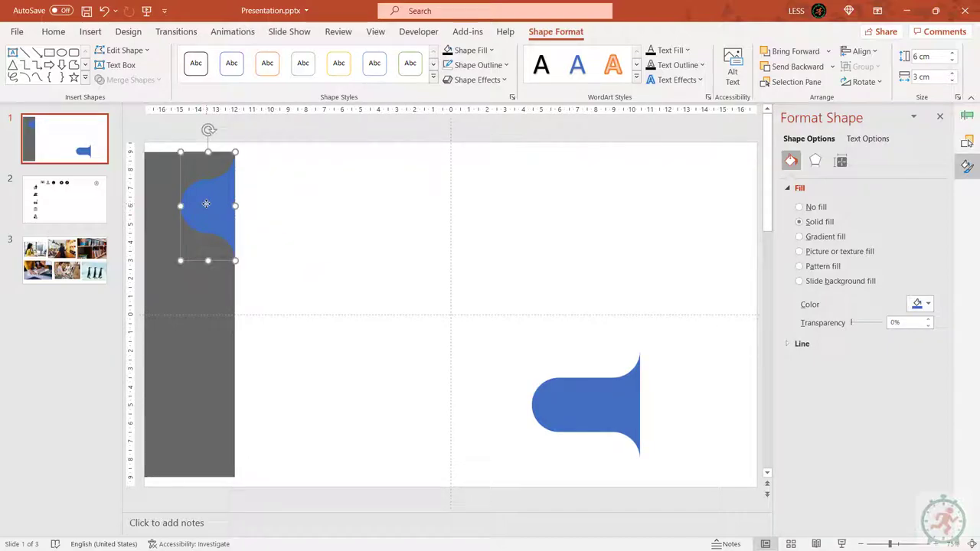
{"action": "key", "text": "ctrl+c"}
{"action": "key", "text": "ctrl+v"}
{"action": "key", "text": "ctrl+v"}
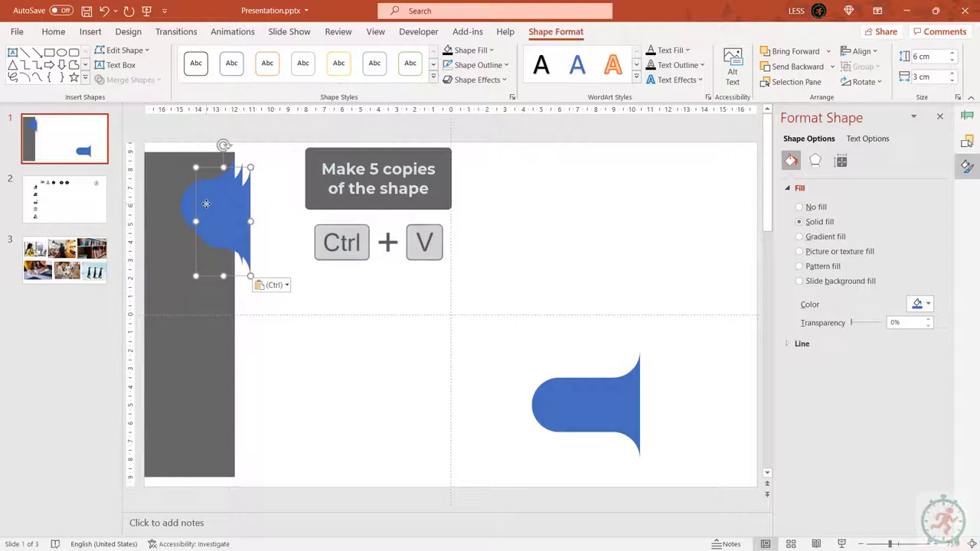
{"action": "key", "text": "ctrl+v"}
{"action": "key", "text": "ctrl+v"}
{"action": "left_click_drag", "start_coordinate": [205, 203], "coordinate": [222, 414]}
Align the tab copies centred and distribute them vertically along the bar.
{"action": "left_click_drag", "start_coordinate": [325, 147], "coordinate": [165, 489]}
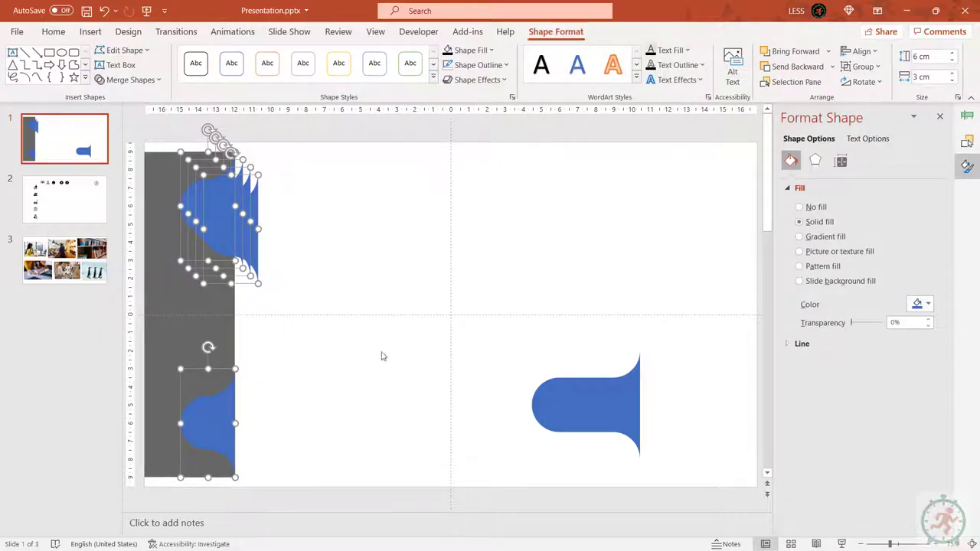
{"action": "left_click", "coordinate": [861, 51]}
{"action": "left_click", "coordinate": [880, 81]}
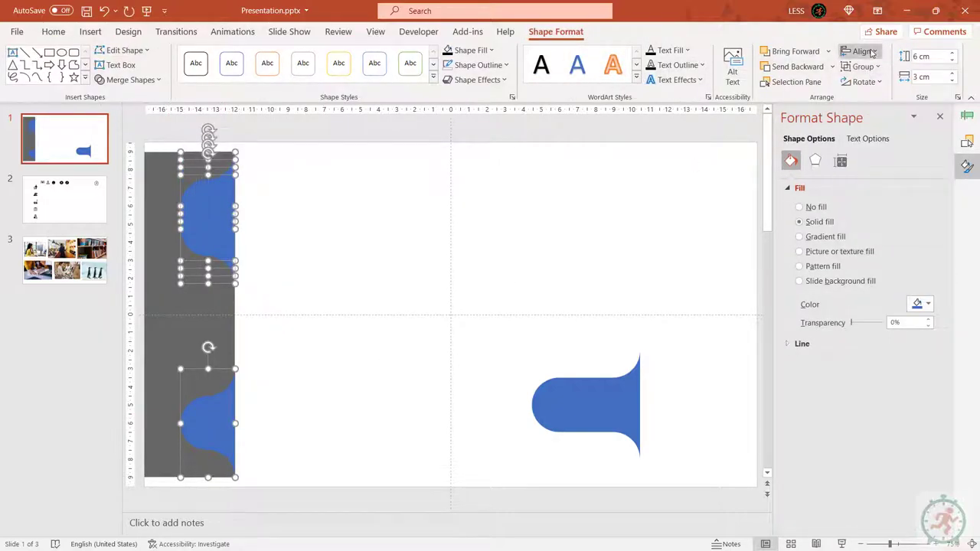
{"action": "left_click", "coordinate": [871, 52]}
{"action": "left_click", "coordinate": [890, 198]}
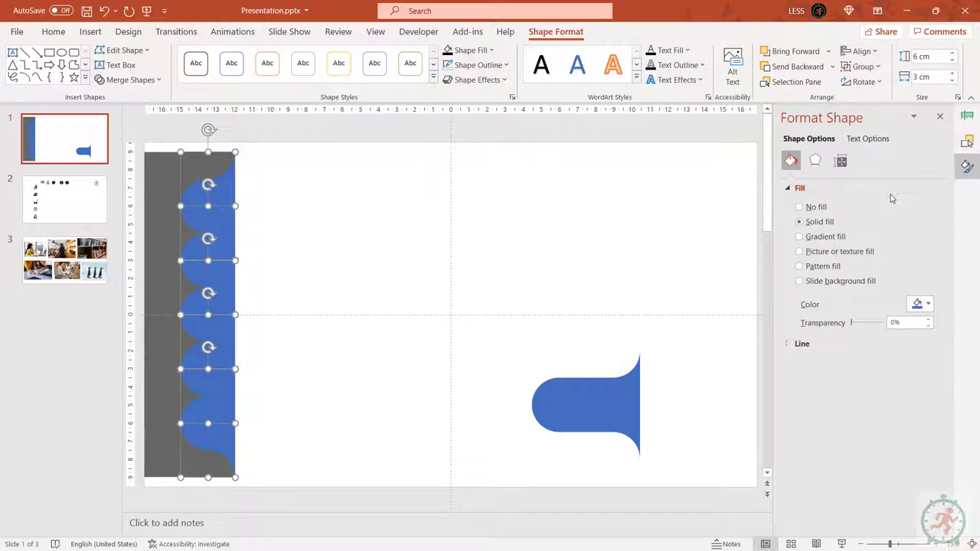
{"action": "left_click", "coordinate": [474, 79]}
Give the tabs an outer shadow (60%, 4 pt blur, 180°, 4 pt) and show the Selection Pane.
{"action": "mouse_move", "coordinate": [488, 137]}
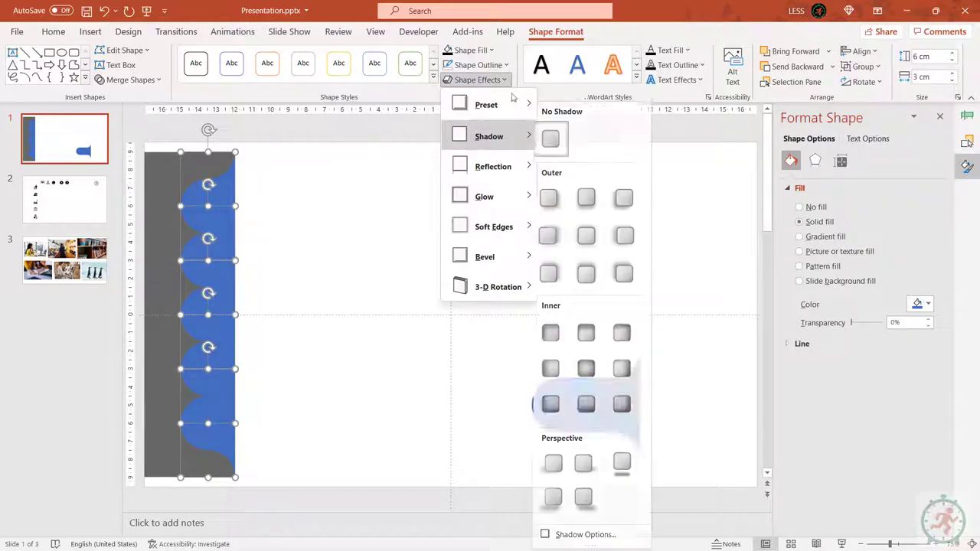
{"action": "left_click", "coordinate": [561, 205]}
{"action": "left_click", "coordinate": [815, 161]}
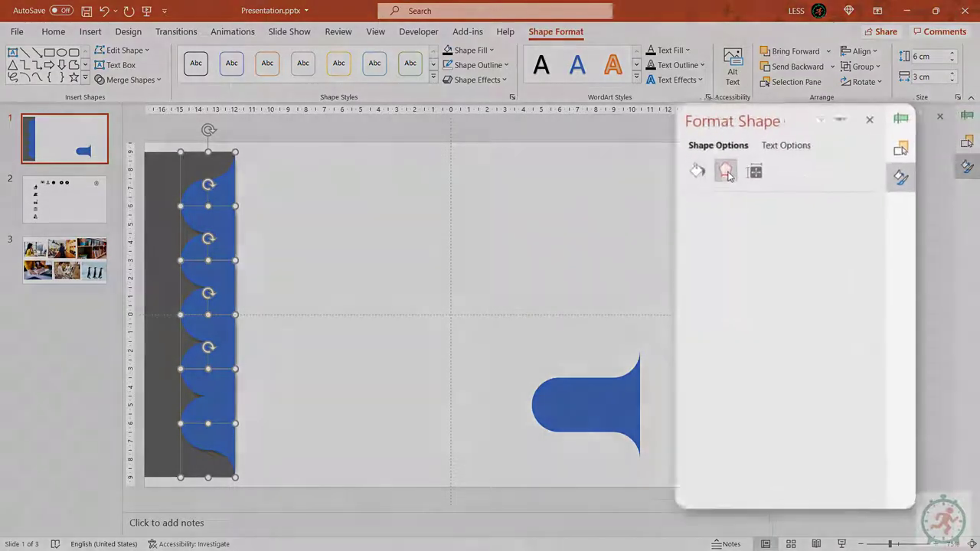
{"action": "left_click", "coordinate": [676, 206]}
{"action": "left_click", "coordinate": [836, 352]}
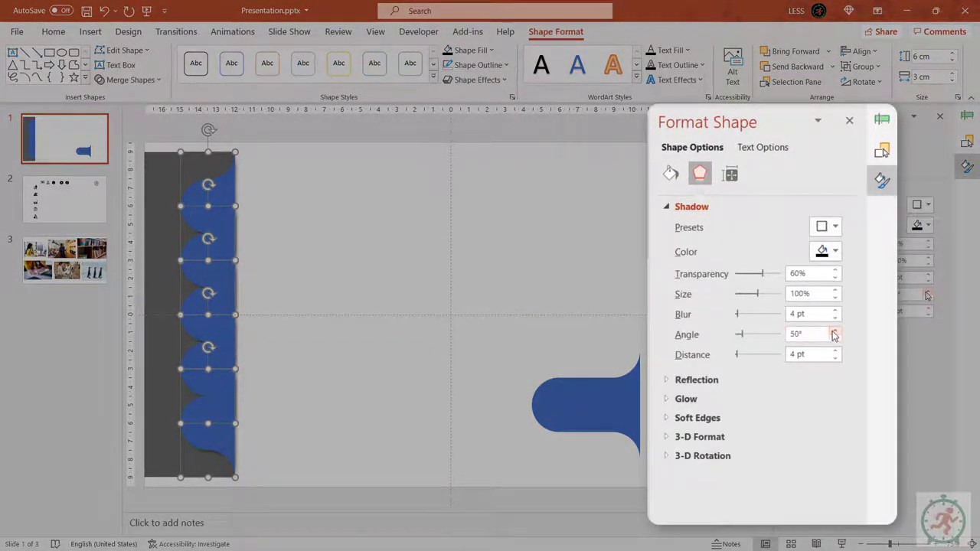
{"action": "left_click", "coordinate": [835, 331]}
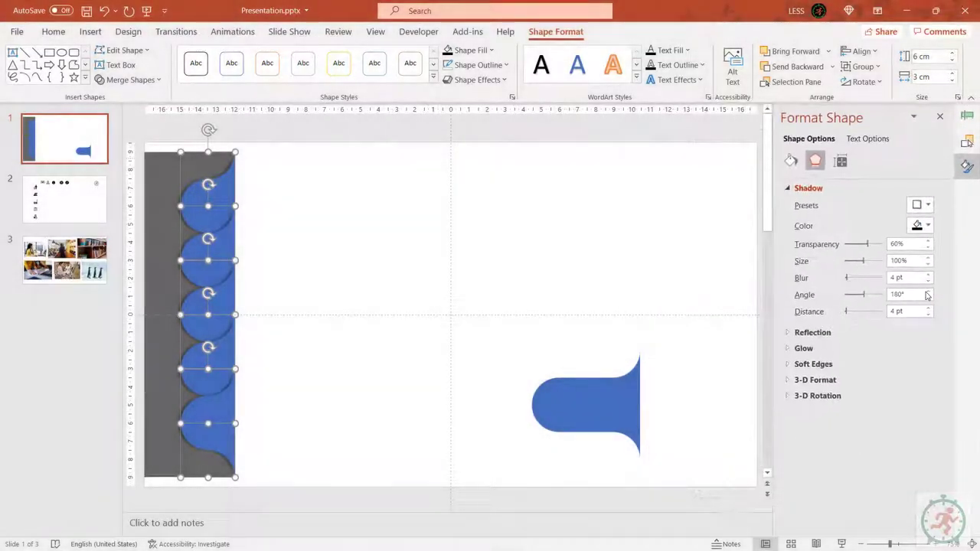
{"action": "key", "text": "alt+F10"}
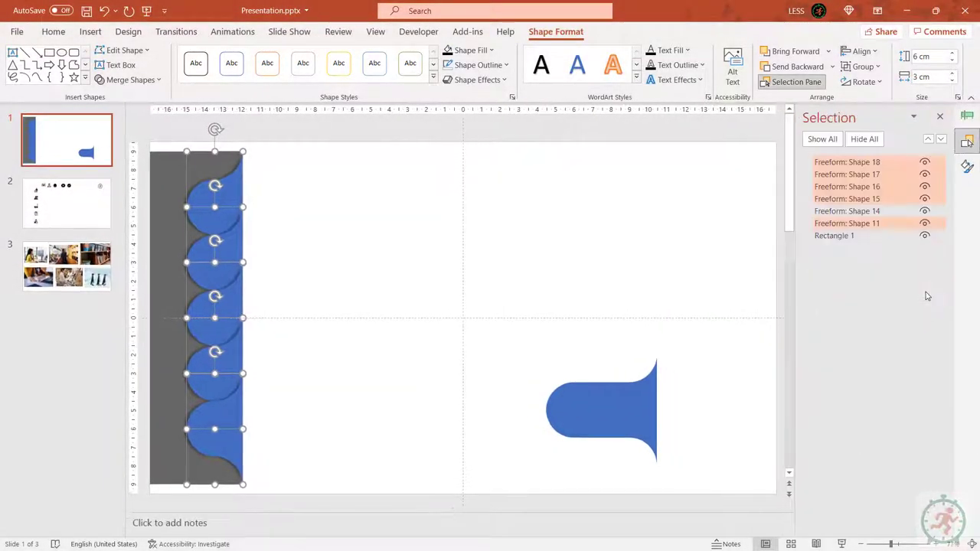
Rename the top tab's entry to Freeform: Shape 1 and move it to the top of the list.
{"action": "left_click", "coordinate": [316, 184]}
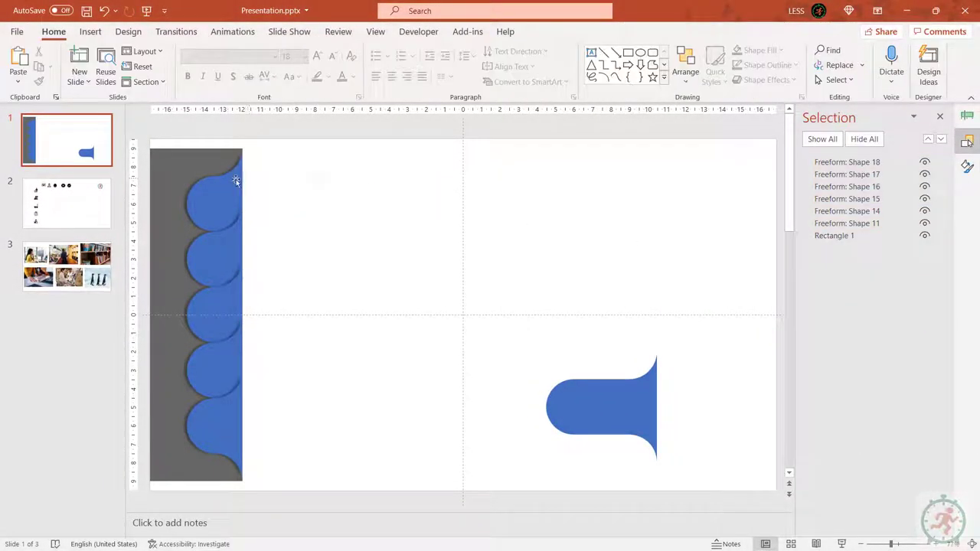
{"action": "left_click", "coordinate": [227, 178]}
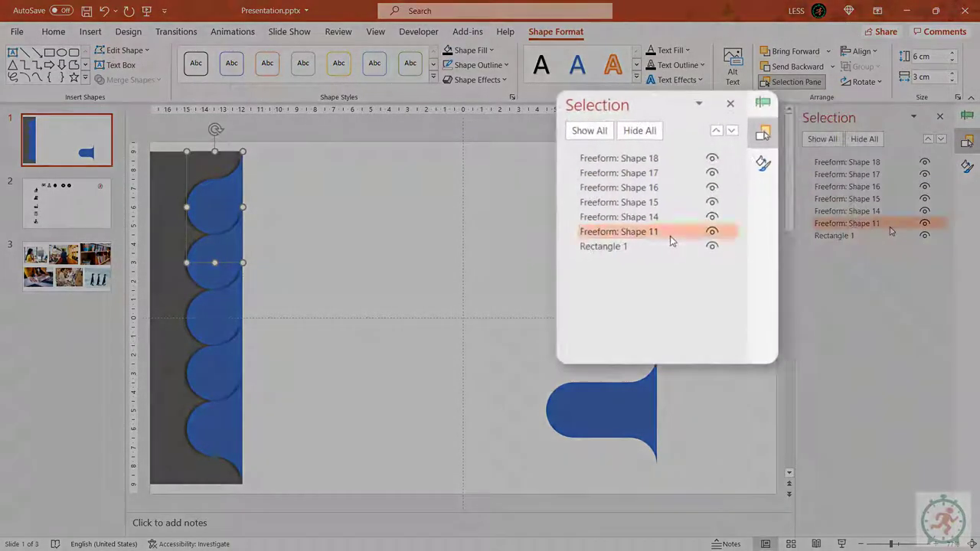
{"action": "left_click", "coordinate": [890, 226]}
{"action": "key", "text": "BackSpace"}
{"action": "left_click_drag", "start_coordinate": [888, 230], "coordinate": [865, 161]}
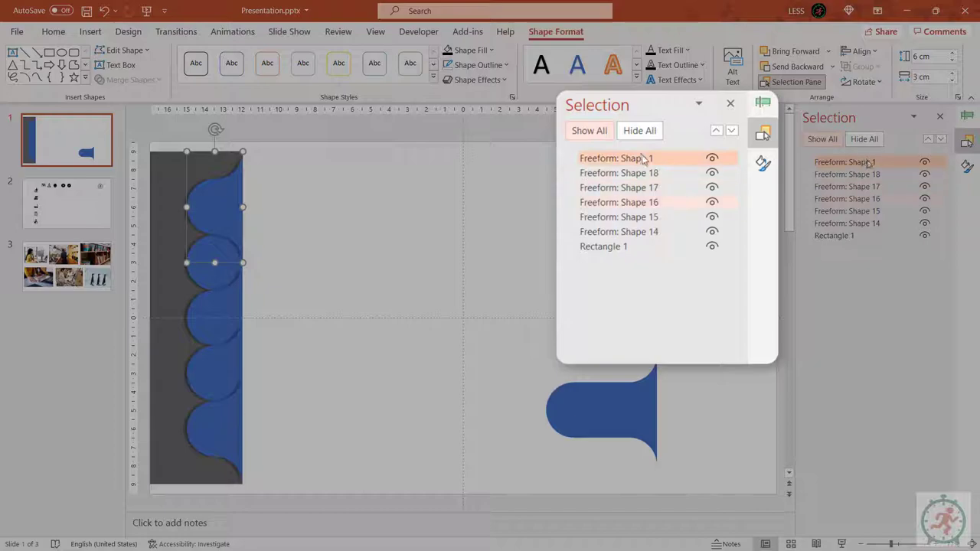
Rename the next two entries to Freeform: Shape 5 and Freeform: Shape 4.
{"action": "left_click", "coordinate": [877, 174]}
{"action": "left_click", "coordinate": [879, 174]}
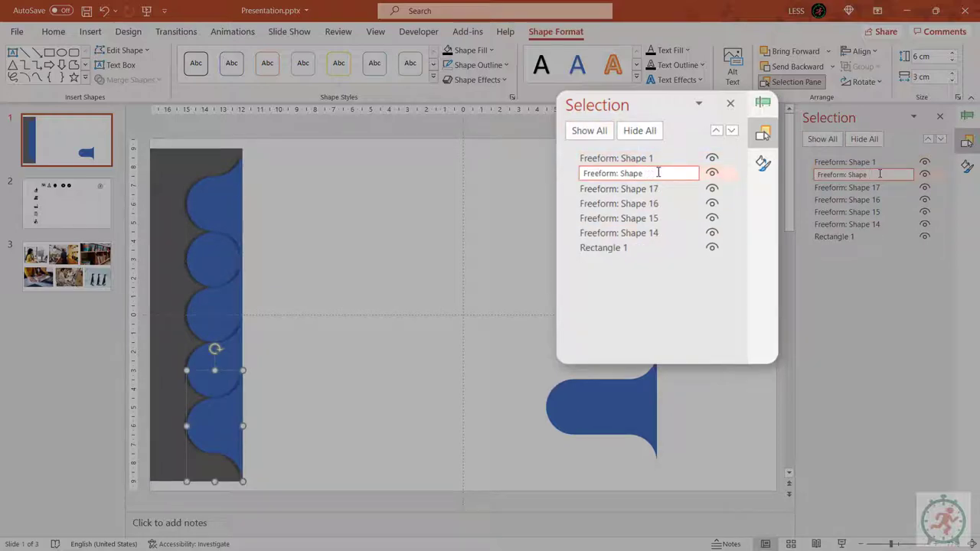
{"action": "type", "text": "5"}
{"action": "key", "text": "Return"}
{"action": "double_click", "coordinate": [875, 187]}
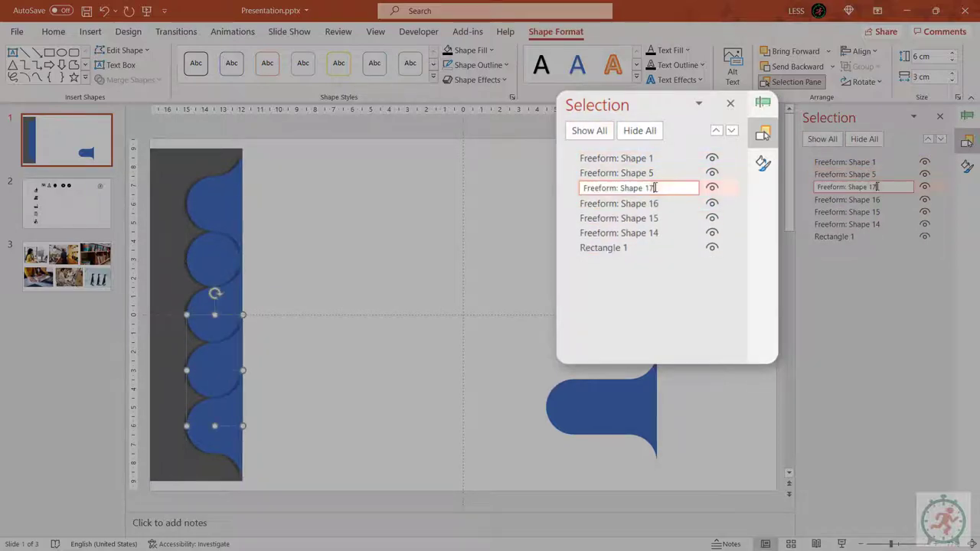
{"action": "type", "text": "4"}
{"action": "key", "text": "Return"}
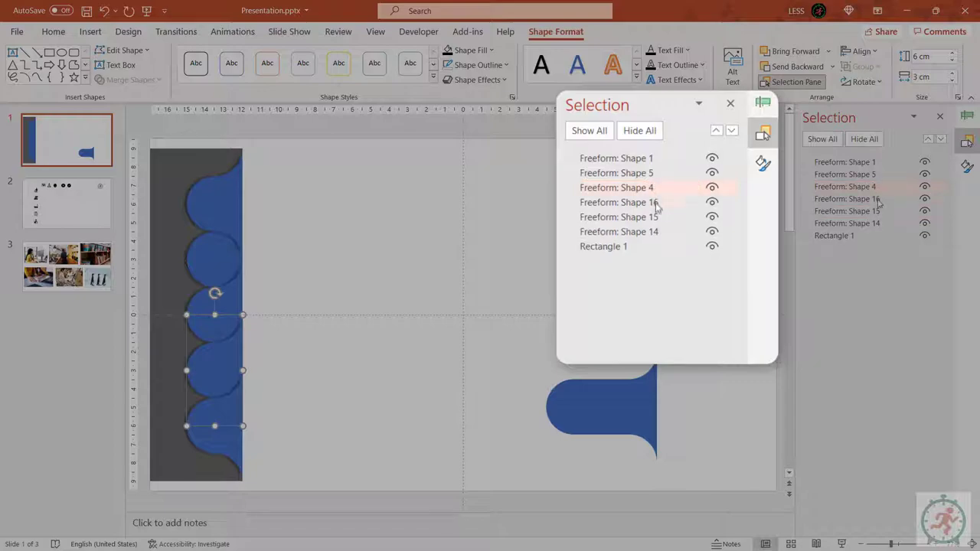
Rename the following entries to Freeform: Shape 3 and Freeform: Shape 2.
{"action": "double_click", "coordinate": [879, 200]}
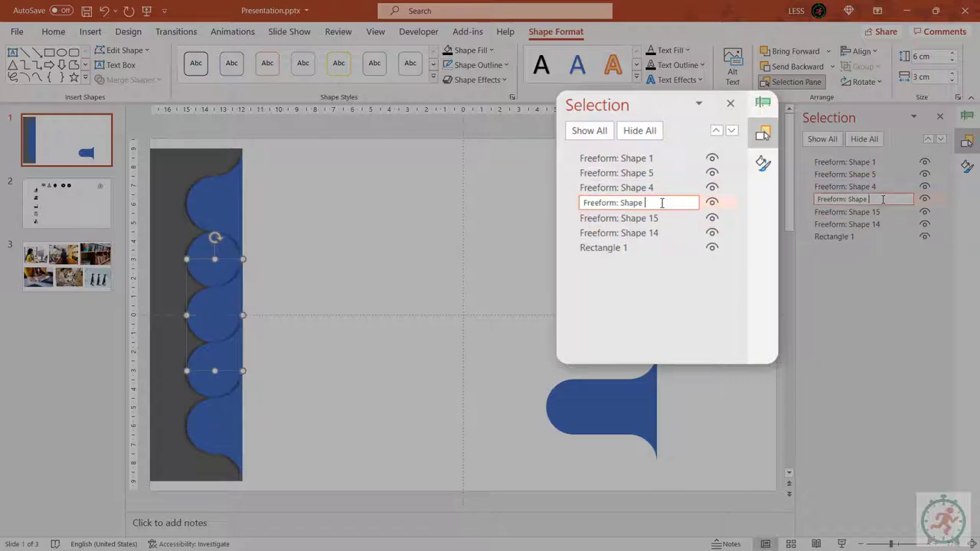
{"action": "type", "text": "3"}
{"action": "key", "text": "Return"}
{"action": "double_click", "coordinate": [877, 211]}
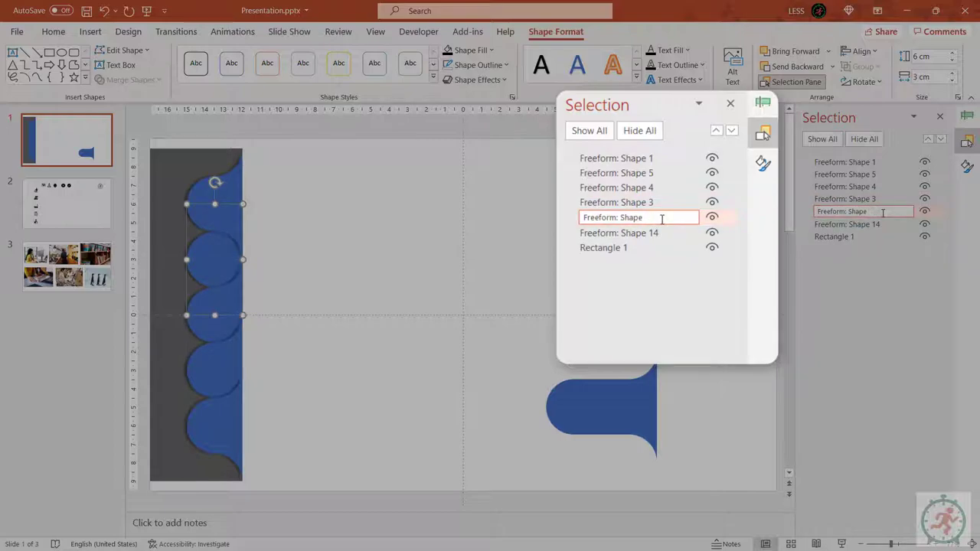
{"action": "type", "text": "2"}
{"action": "key", "text": "Return"}
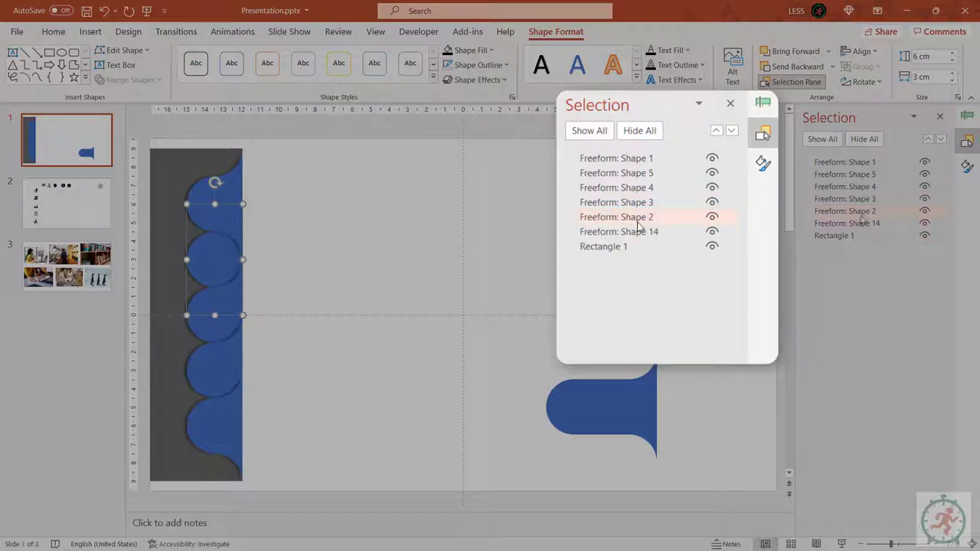
Drag Shapes 2, 3 and 4 into numeric order and rename the last entry Freeform: Shape 6.
{"action": "left_click_drag", "start_coordinate": [638, 222], "coordinate": [639, 183]}
{"action": "left_click_drag", "start_coordinate": [643, 219], "coordinate": [645, 203]}
{"action": "left_click", "coordinate": [634, 232]}
{"action": "left_click", "coordinate": [664, 234]}
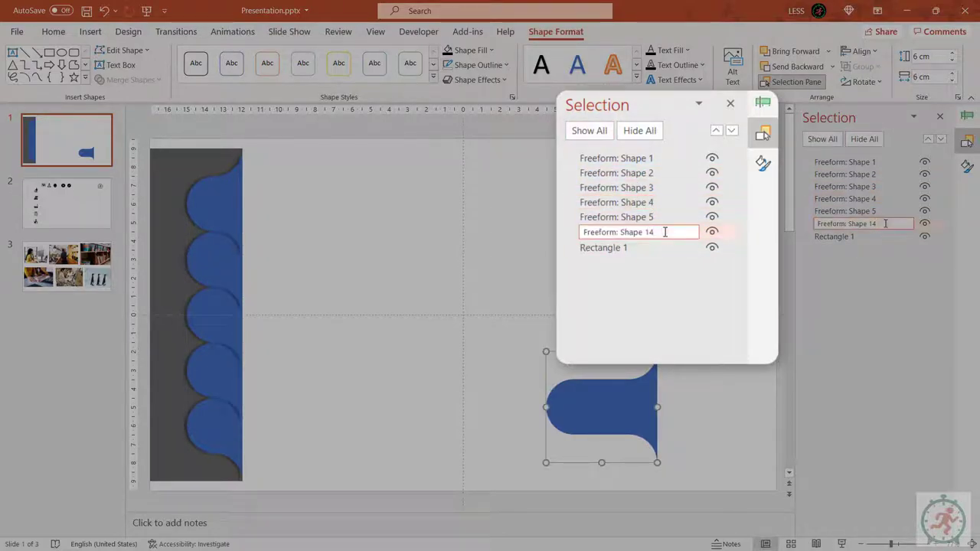
{"action": "type", "text": "6"}
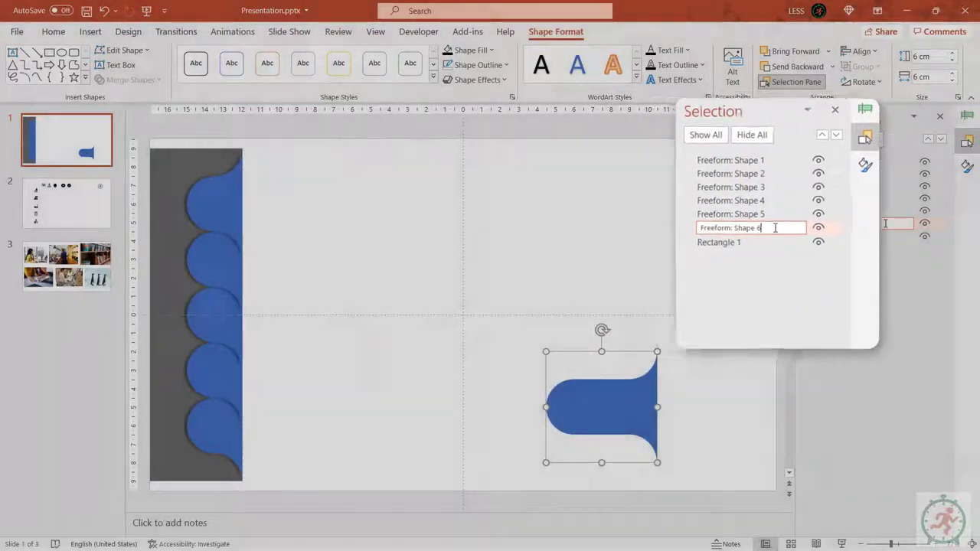
{"action": "left_click", "coordinate": [419, 234]}
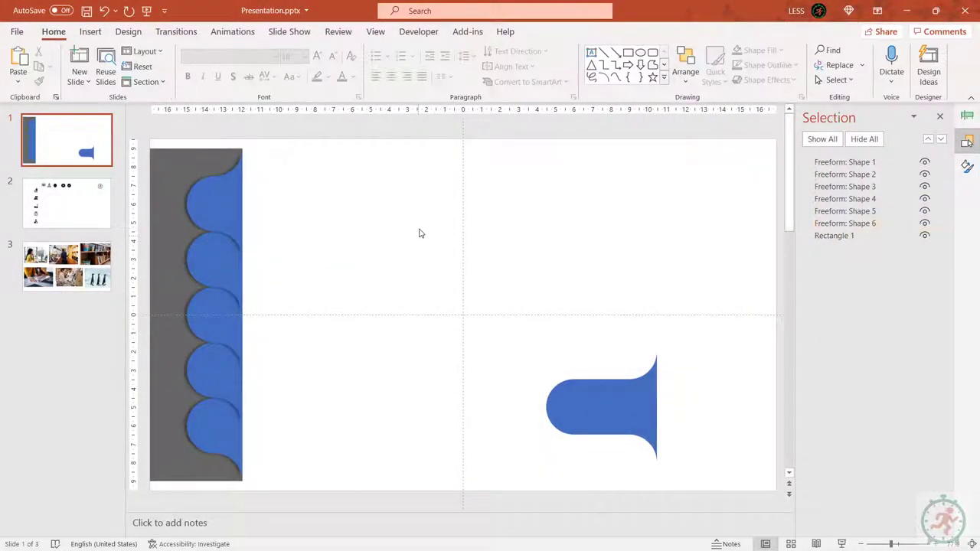
Fill the top three tabs purple, dark blue and green.
{"action": "left_click", "coordinate": [211, 201]}
{"action": "left_click", "coordinate": [468, 50]}
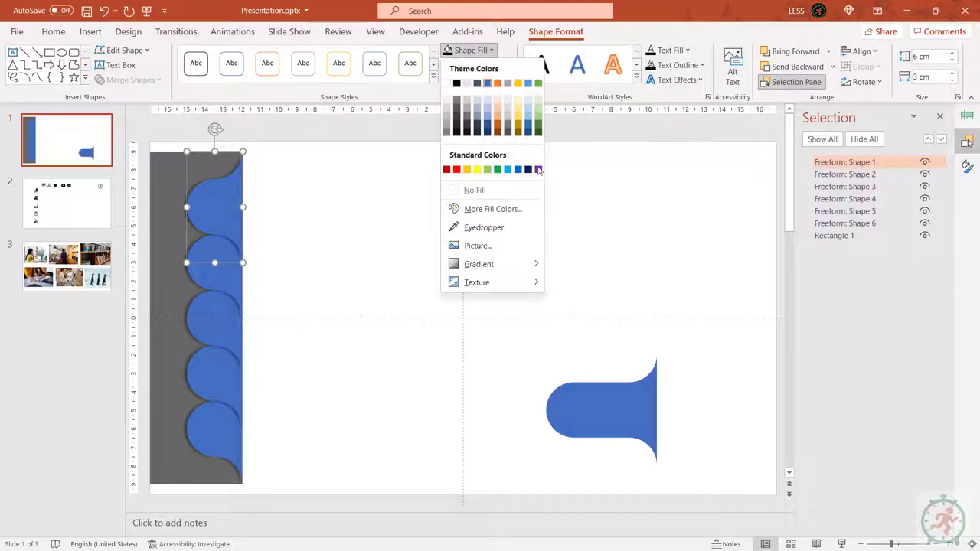
{"action": "left_click", "coordinate": [538, 169]}
{"action": "left_click", "coordinate": [224, 270]}
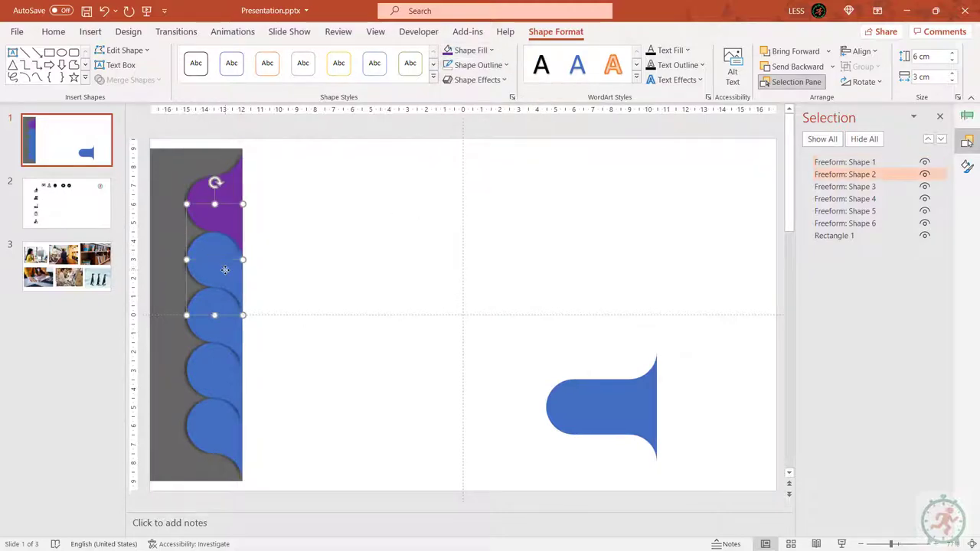
{"action": "left_click", "coordinate": [494, 50]}
{"action": "left_click", "coordinate": [528, 170]}
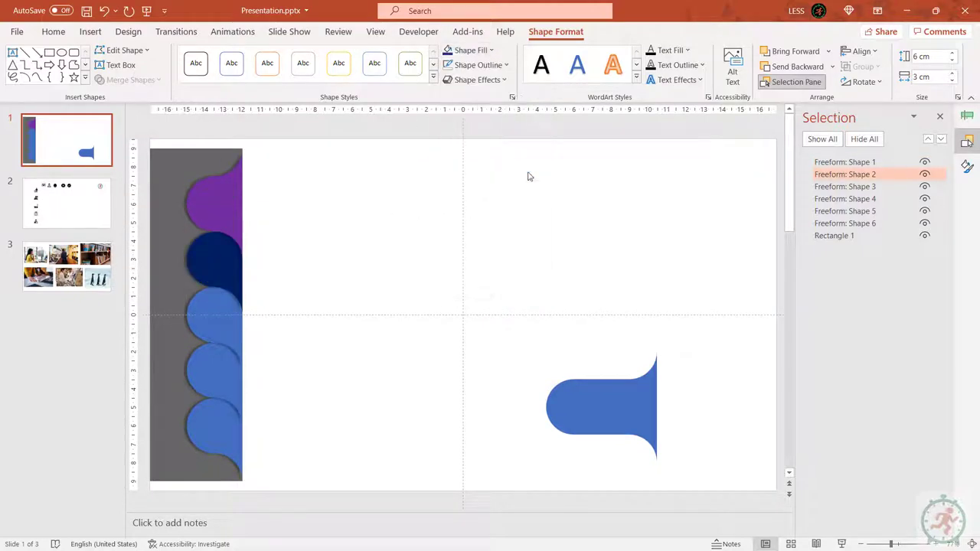
{"action": "left_click", "coordinate": [218, 325]}
{"action": "left_click", "coordinate": [469, 49]}
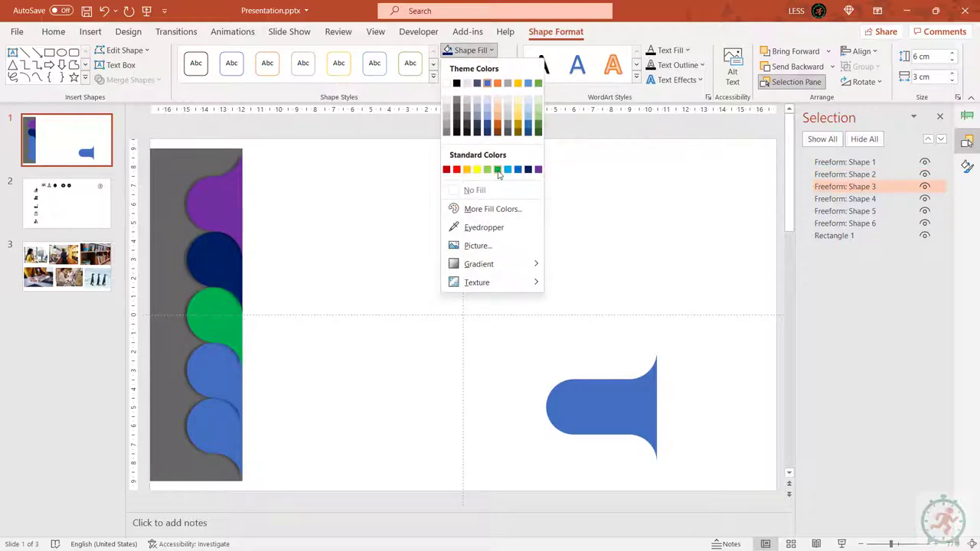
{"action": "left_click", "coordinate": [498, 169]}
Fill the fourth tab red and the fifth tab blue.
{"action": "left_click", "coordinate": [224, 375]}
{"action": "left_click", "coordinate": [490, 51]}
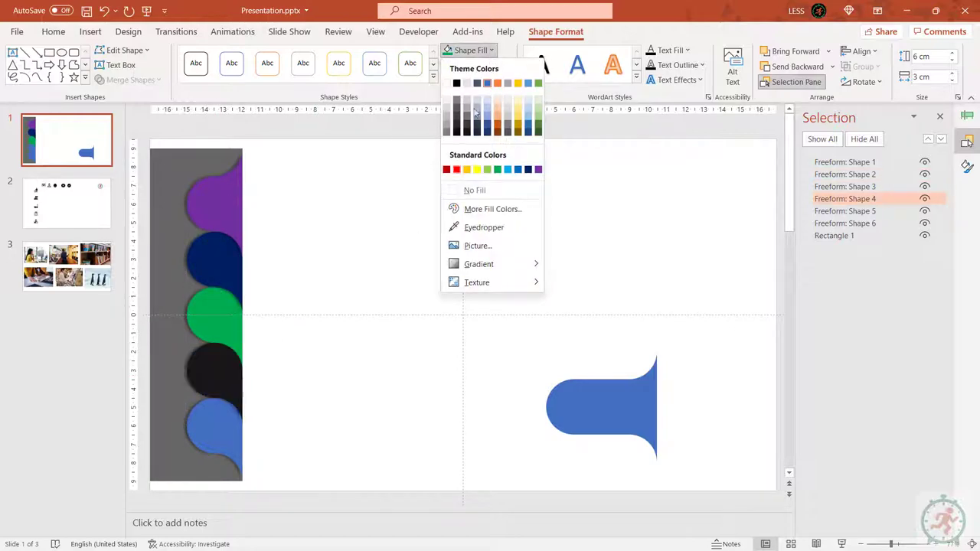
{"action": "left_click", "coordinate": [457, 170]}
{"action": "left_click", "coordinate": [215, 437]}
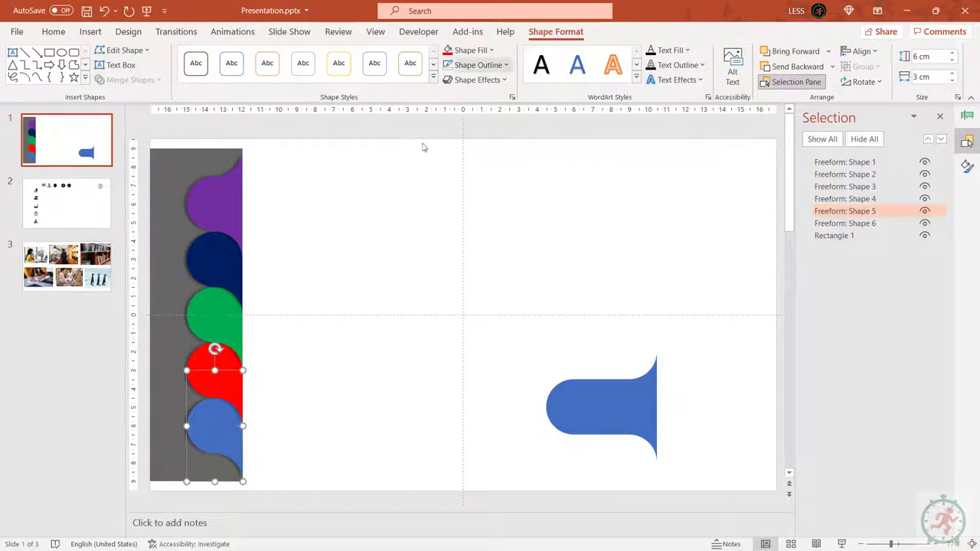
{"action": "left_click", "coordinate": [468, 51]}
{"action": "left_click", "coordinate": [518, 169]}
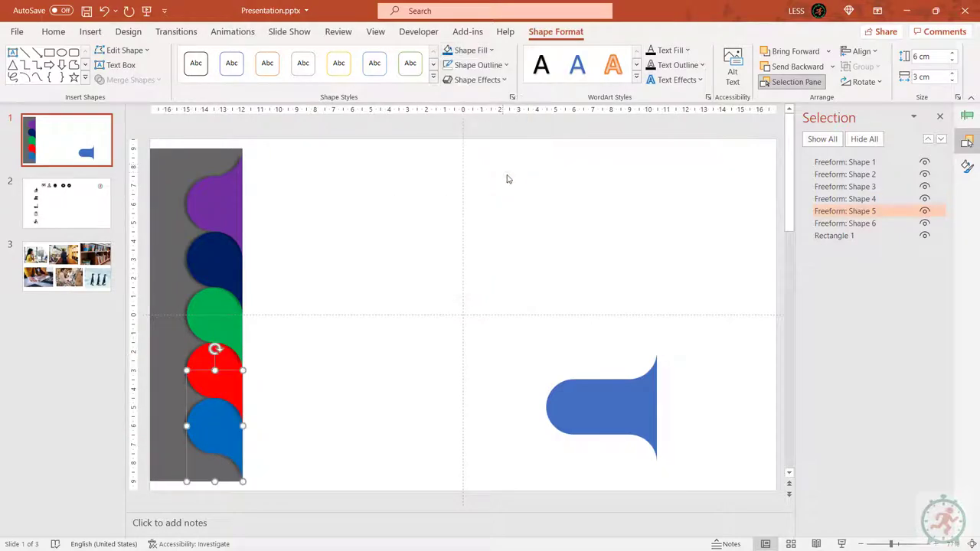
{"action": "left_click", "coordinate": [381, 203]}
Insert an oval and size it to 2.4 cm × 2.4 cm.
{"action": "left_click", "coordinate": [91, 31]}
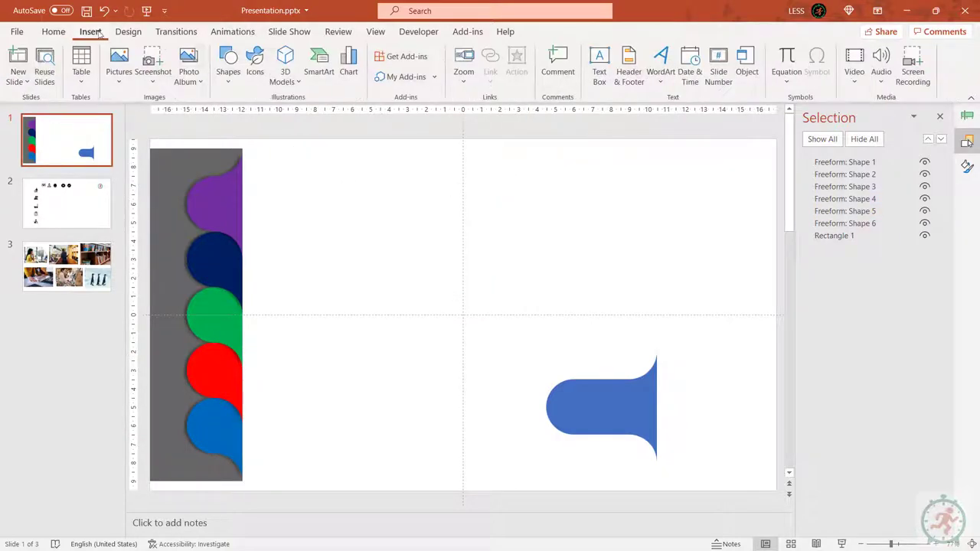
{"action": "left_click", "coordinate": [228, 70]}
{"action": "left_click", "coordinate": [271, 116]}
{"action": "left_click", "coordinate": [373, 177]}
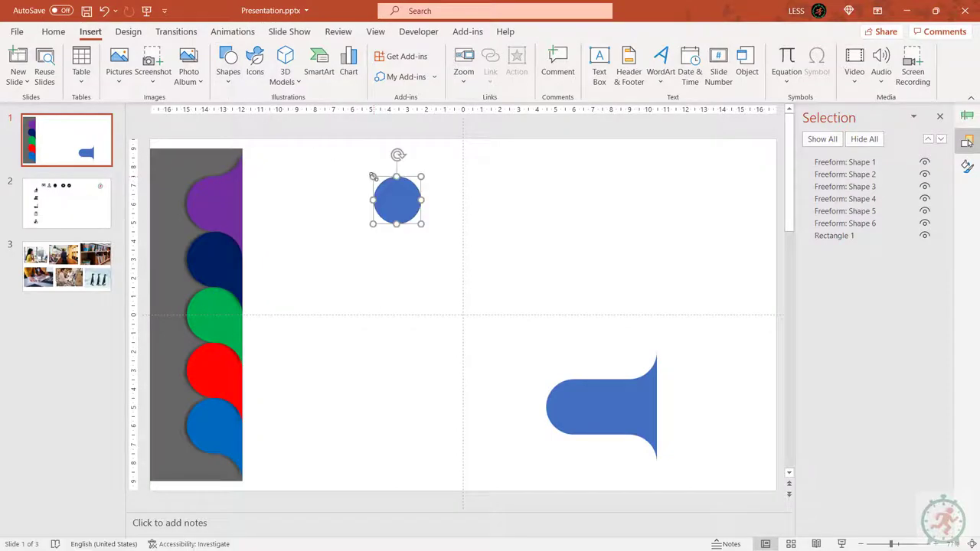
{"action": "left_click", "coordinate": [926, 56]}
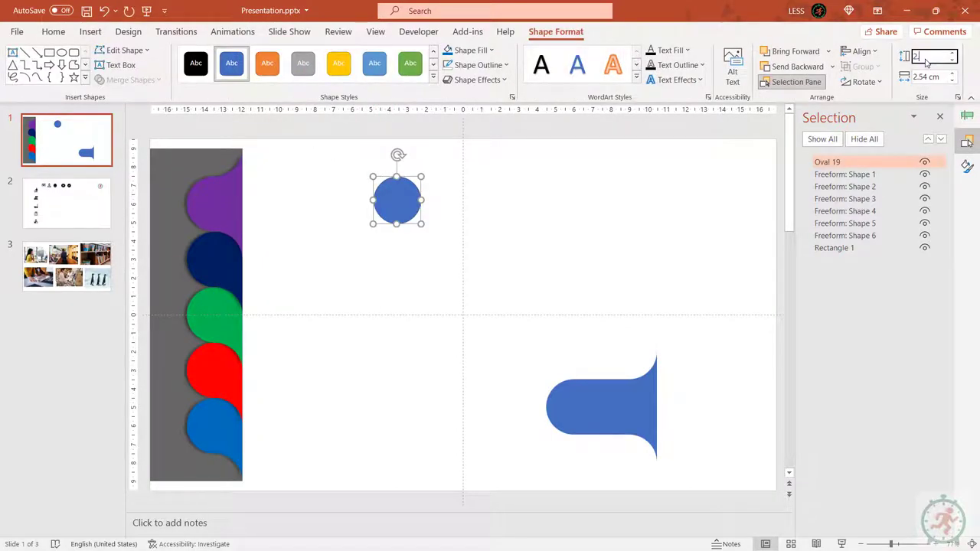
{"action": "left_click", "coordinate": [924, 76]}
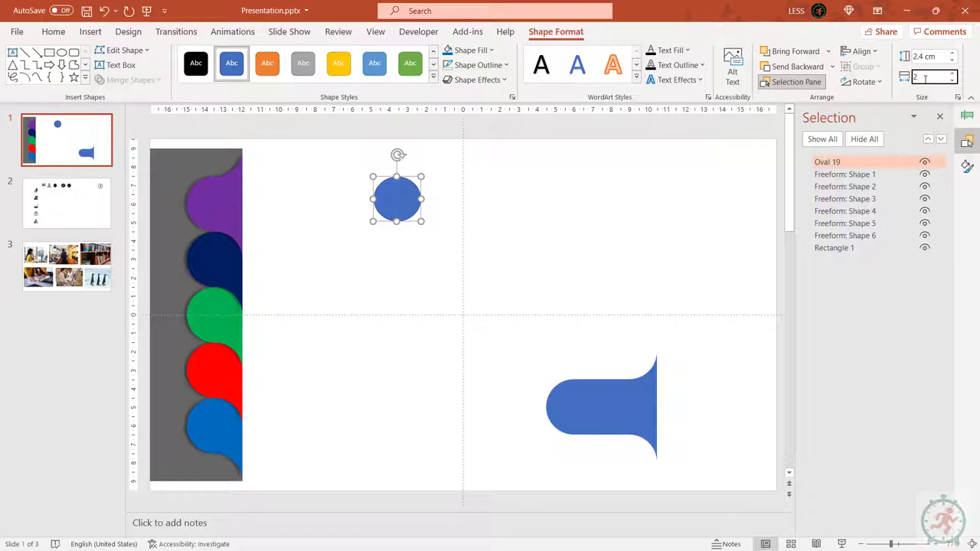
{"action": "type", "text": "2.4"}
{"action": "key", "text": "Return"}
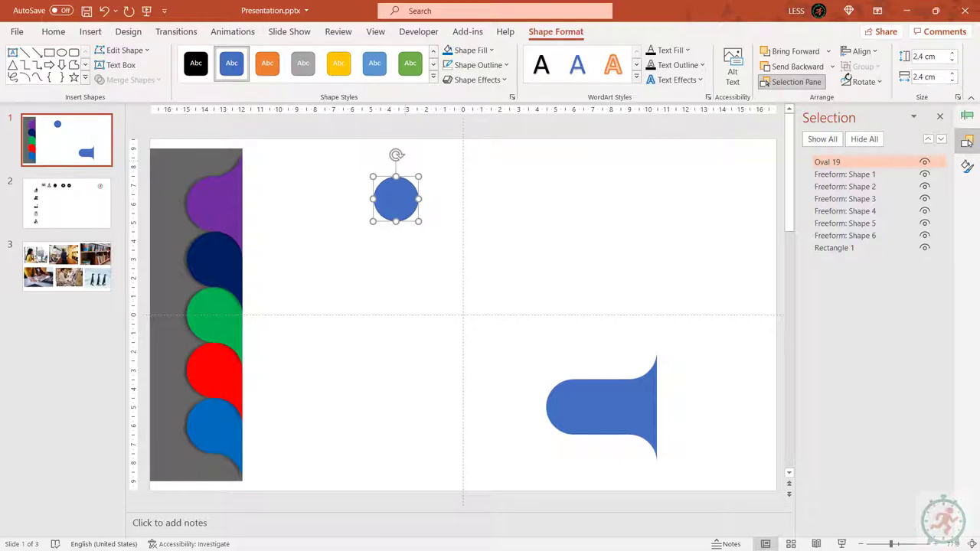
Give the circle a white 3 pt outline and purple fill, place it on the top tab, and copy-paste it.
{"action": "left_click", "coordinate": [506, 65]}
{"action": "left_click", "coordinate": [603, 358]}
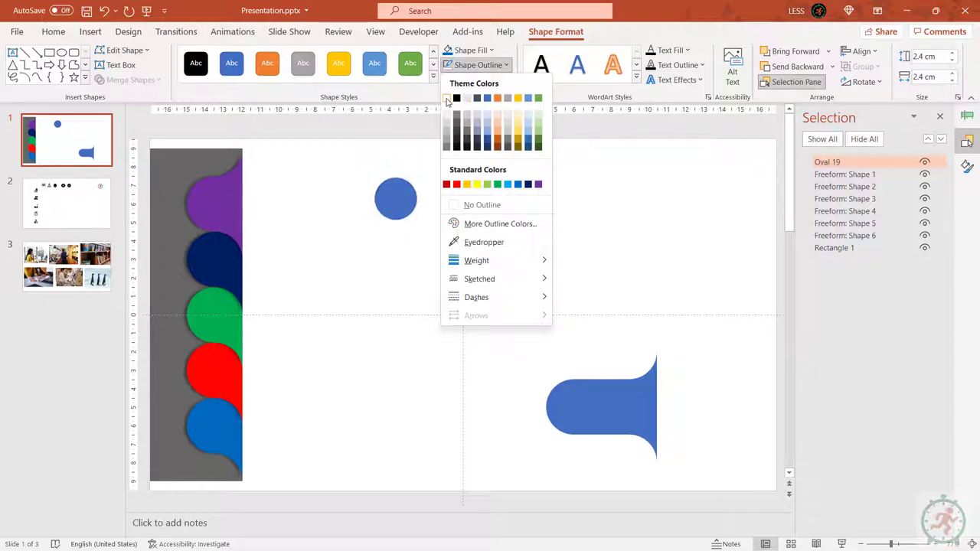
{"action": "left_click", "coordinate": [447, 98]}
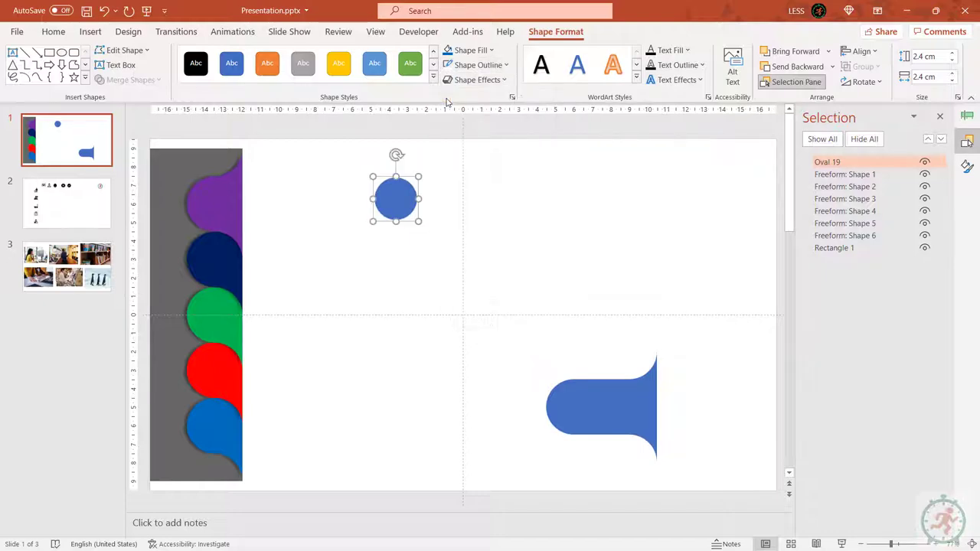
{"action": "left_click", "coordinate": [491, 49]}
{"action": "left_click", "coordinate": [538, 170]}
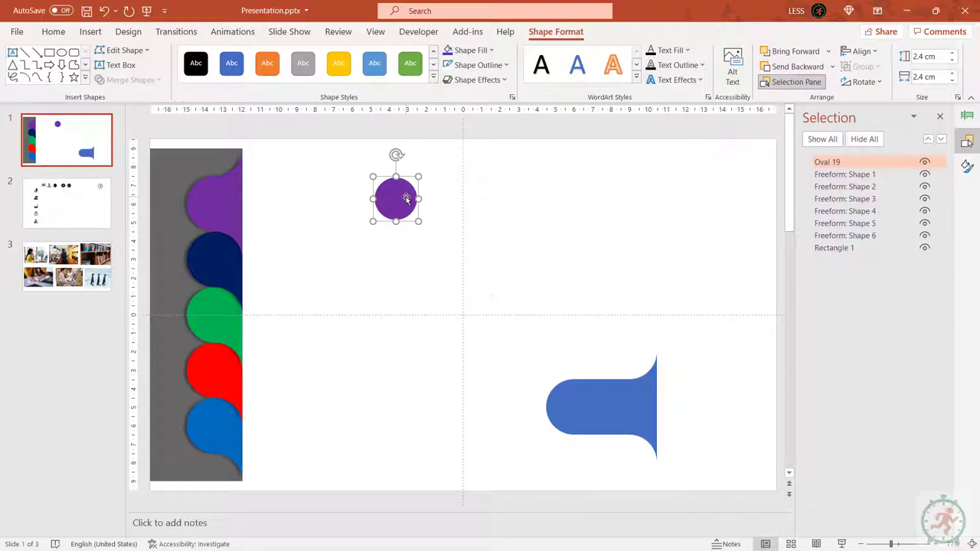
{"action": "left_click_drag", "start_coordinate": [396, 192], "coordinate": [232, 199]}
{"action": "key", "text": "ctrl+c"}
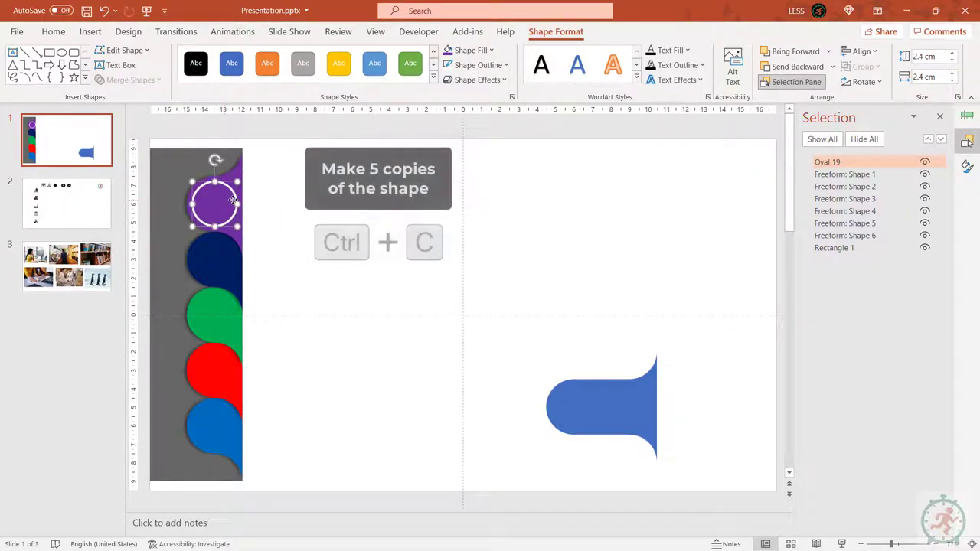
{"action": "key", "text": "ctrl+v"}
{"action": "key", "text": "ctrl+v"}
{"action": "key", "text": "ctrl+v"}
{"action": "key", "text": "ctrl+v"}
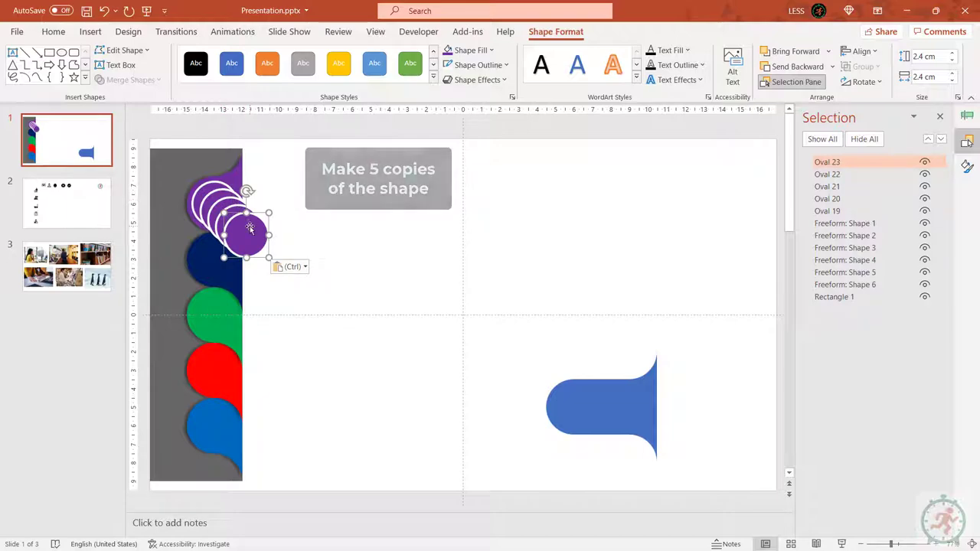
Move a circle copy to the bottom tab, then centre-align and vertically distribute all five circles.
{"action": "left_click_drag", "start_coordinate": [249, 227], "coordinate": [216, 418]}
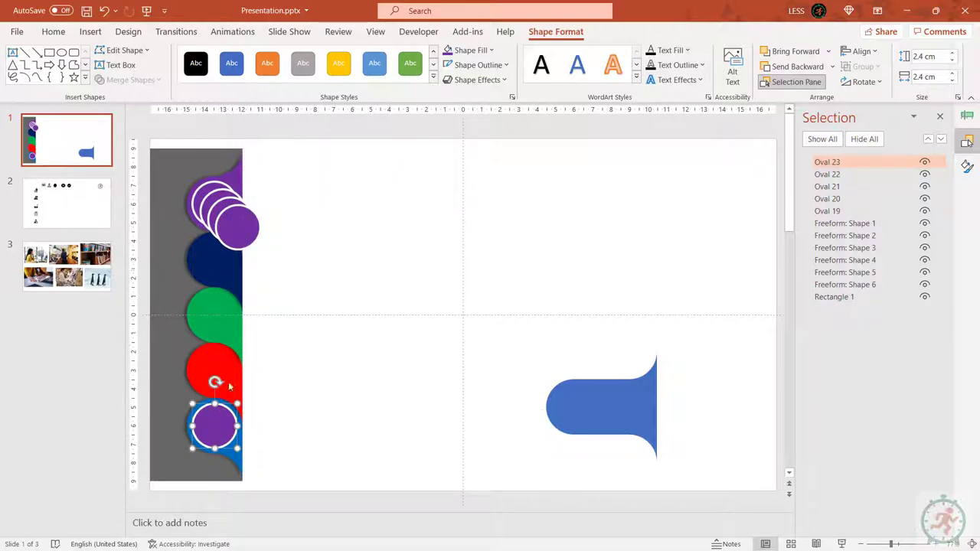
{"action": "left_click_drag", "start_coordinate": [289, 160], "coordinate": [191, 467]}
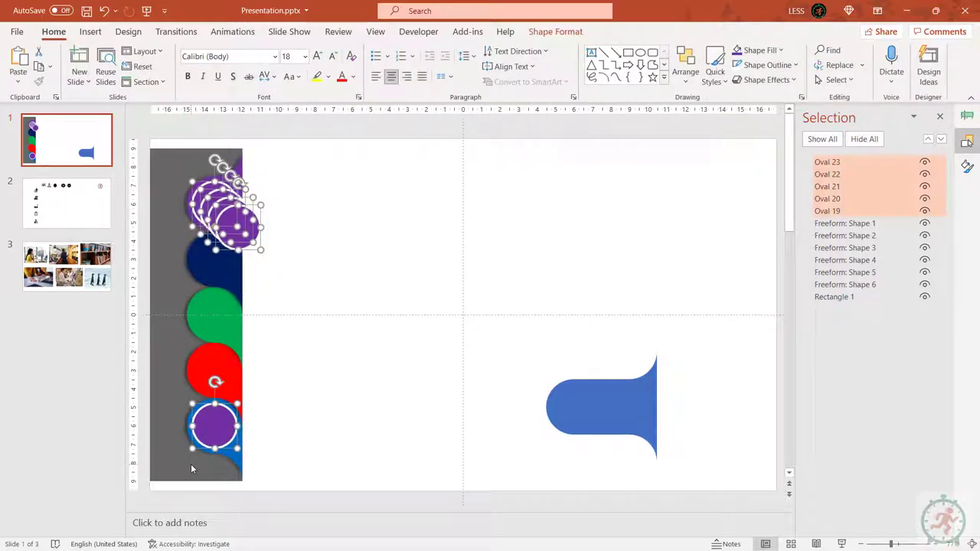
{"action": "left_click", "coordinate": [556, 31]}
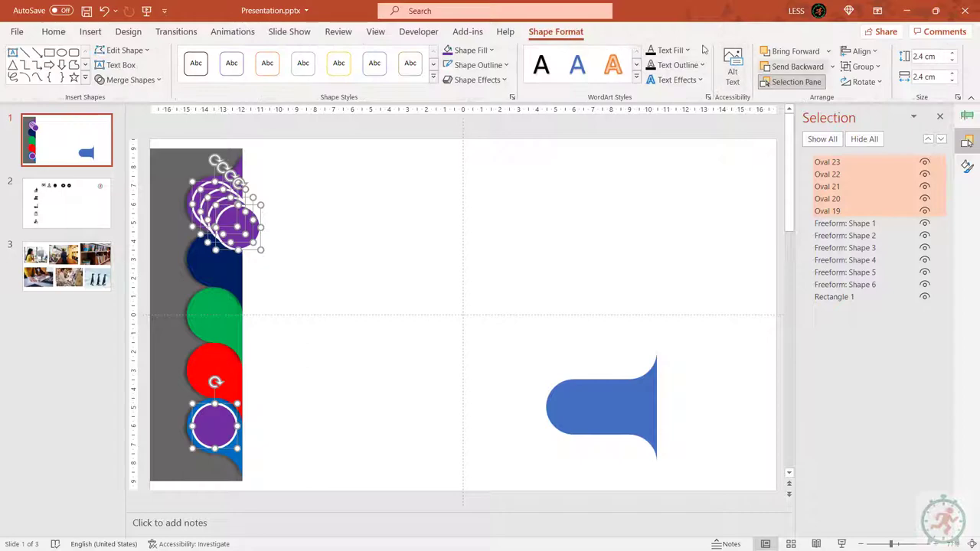
{"action": "left_click", "coordinate": [861, 52]}
{"action": "left_click", "coordinate": [865, 76]}
{"action": "left_click", "coordinate": [861, 51]}
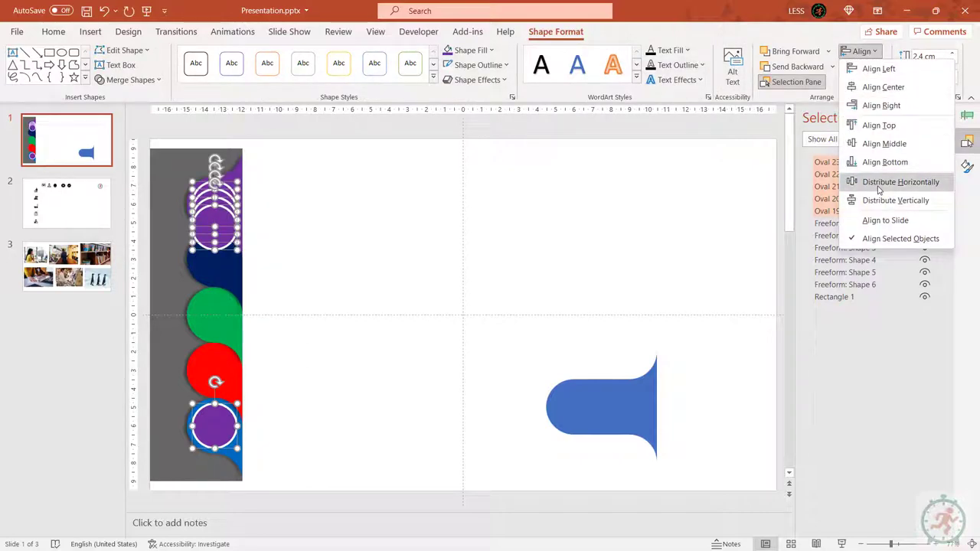
{"action": "left_click", "coordinate": [882, 201]}
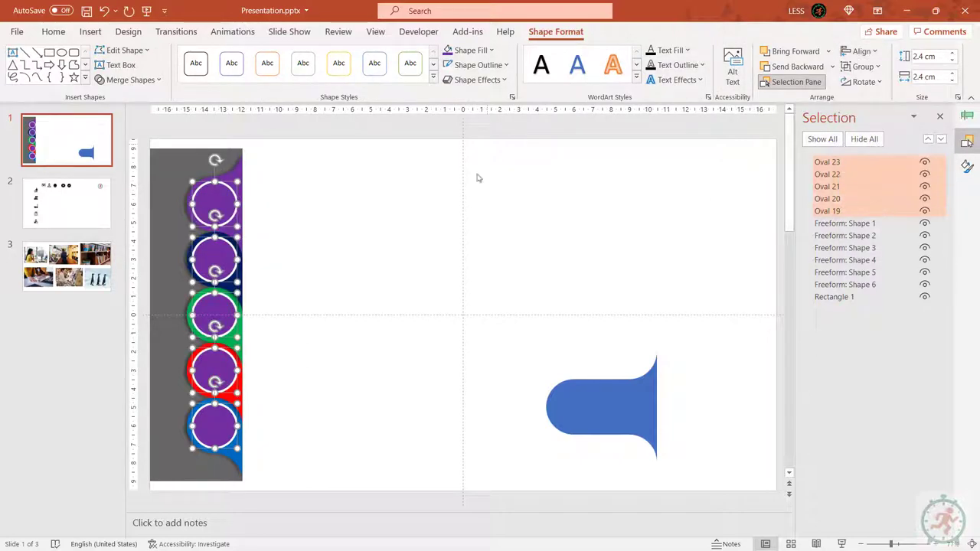
{"action": "left_click", "coordinate": [405, 173]}
{"action": "left_click", "coordinate": [222, 252]}
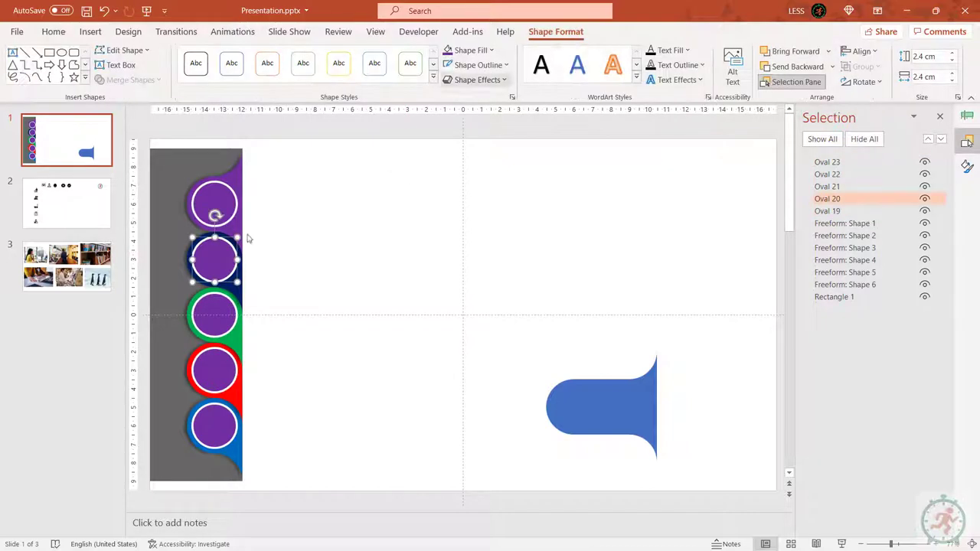
Fill the second circle dark navy and the third circle green.
{"action": "left_click", "coordinate": [490, 51]}
{"action": "left_click", "coordinate": [530, 169]}
{"action": "key", "text": "Tab"}
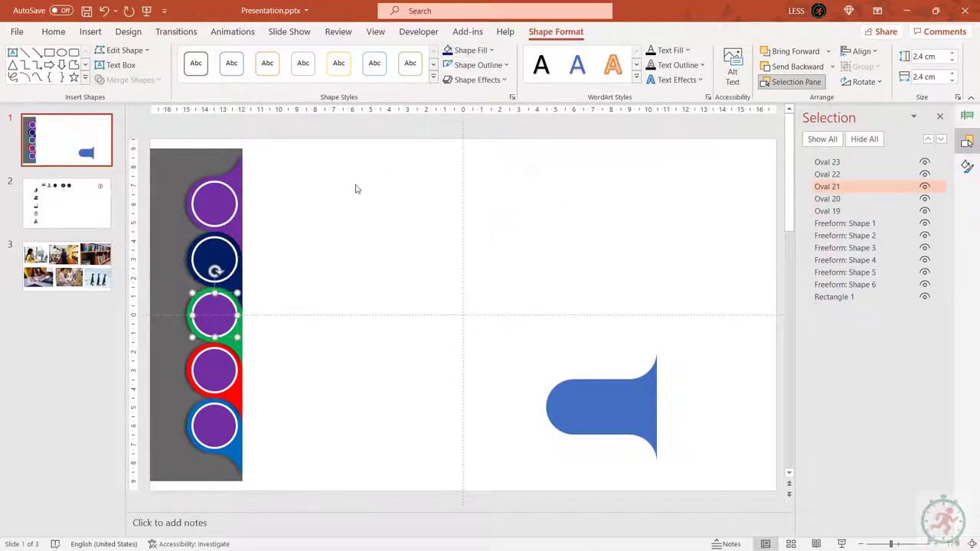
{"action": "left_click", "coordinate": [492, 51]}
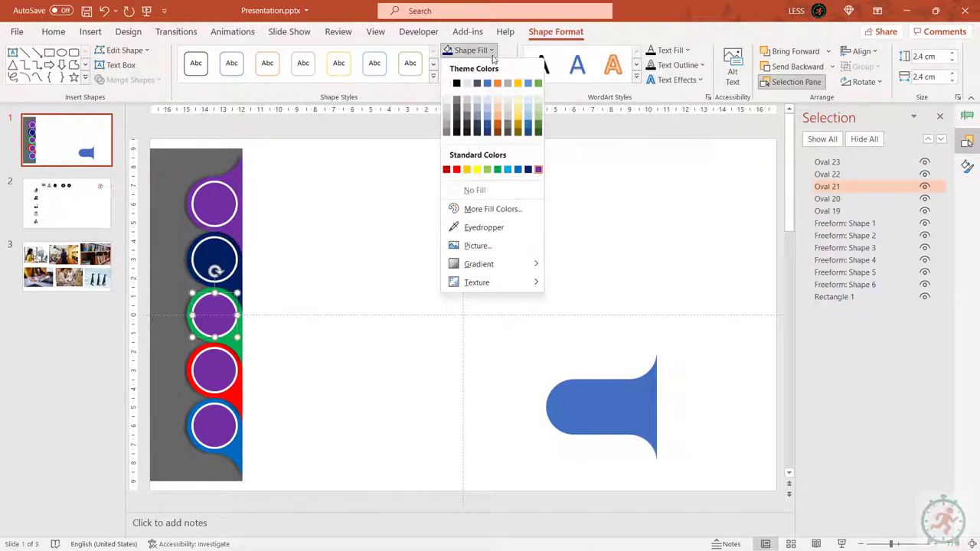
{"action": "left_click", "coordinate": [499, 170]}
Use the Format Shape pane to fill the fourth circle red and the fifth blue.
{"action": "left_click", "coordinate": [216, 364]}
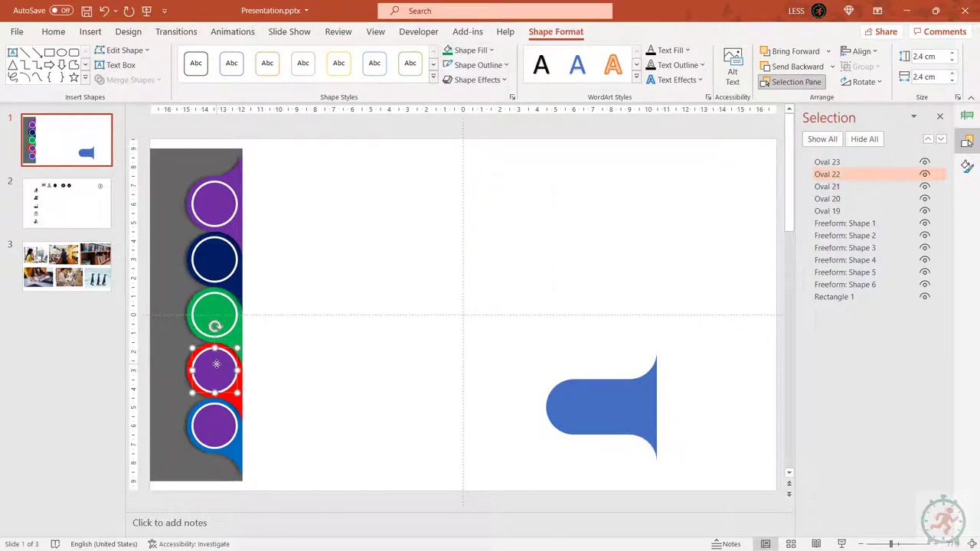
{"action": "left_click", "coordinate": [967, 167]}
{"action": "left_click", "coordinate": [793, 164]}
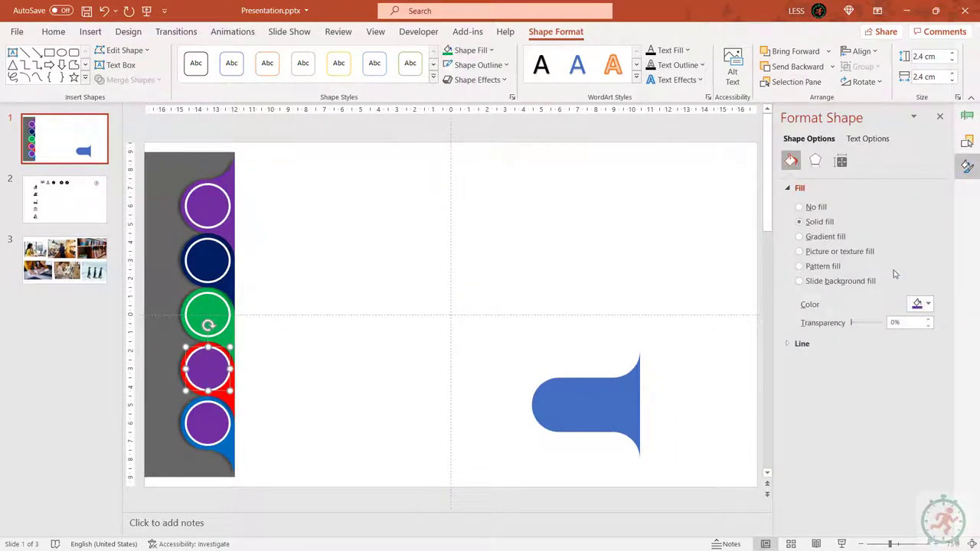
{"action": "left_click", "coordinate": [922, 303]}
{"action": "left_click", "coordinate": [890, 422]}
{"action": "left_click", "coordinate": [208, 419]}
{"action": "left_click", "coordinate": [927, 304]}
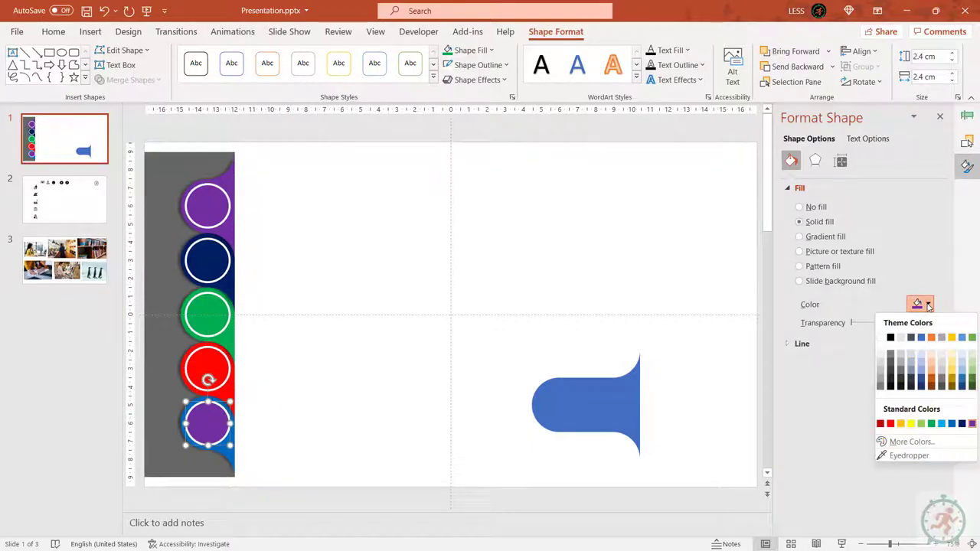
{"action": "left_click", "coordinate": [952, 424]}
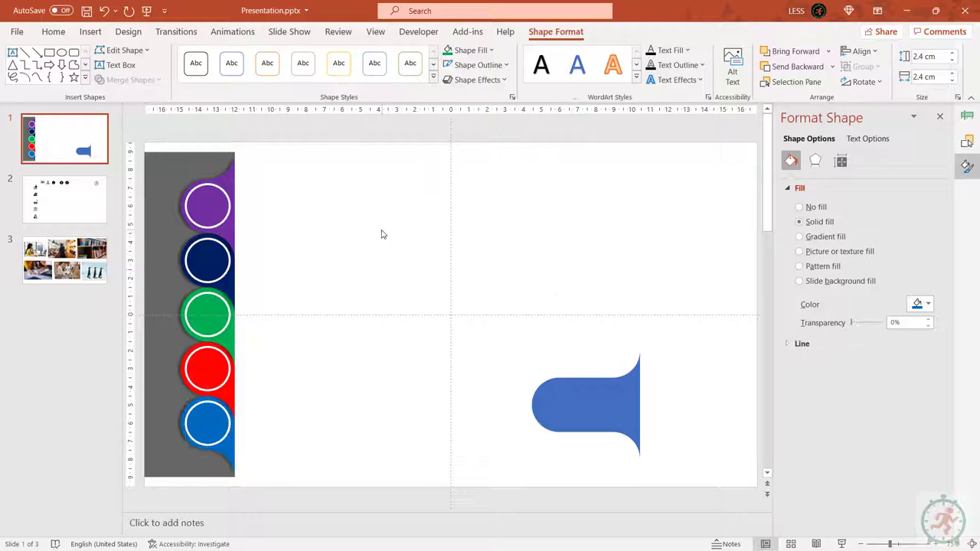
{"action": "left_click", "coordinate": [383, 234]}
Lengthen the grey side rectangle at its top and bottom edges.
{"action": "left_click", "coordinate": [172, 168]}
{"action": "left_click_drag", "start_coordinate": [189, 151], "coordinate": [191, 145]}
{"action": "left_click_drag", "start_coordinate": [190, 486], "coordinate": [191, 494]}
Cut the five icons from slide 2 and paste them onto slide 1's coloured circles.
{"action": "left_click", "coordinate": [50, 203]}
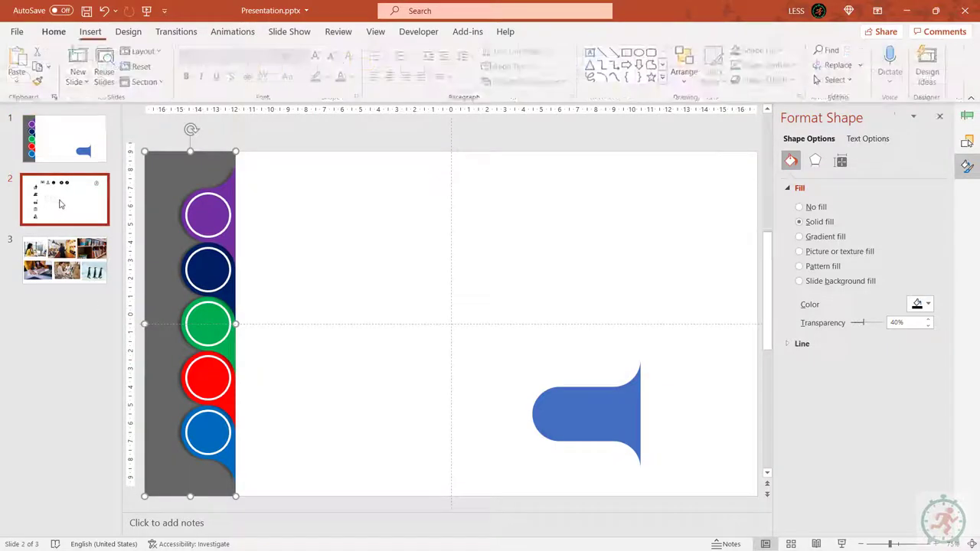
{"action": "left_click", "coordinate": [237, 228]}
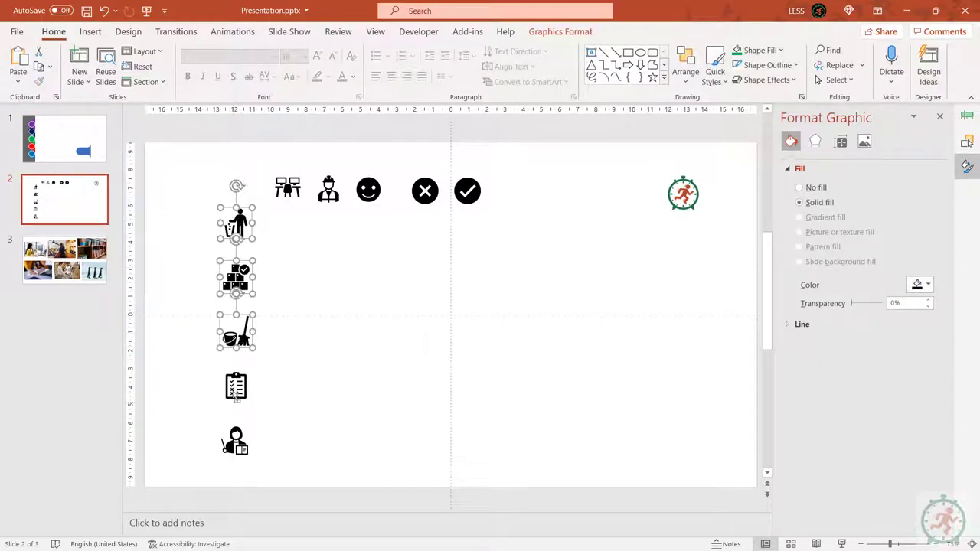
{"action": "key", "text": "ctrl+x"}
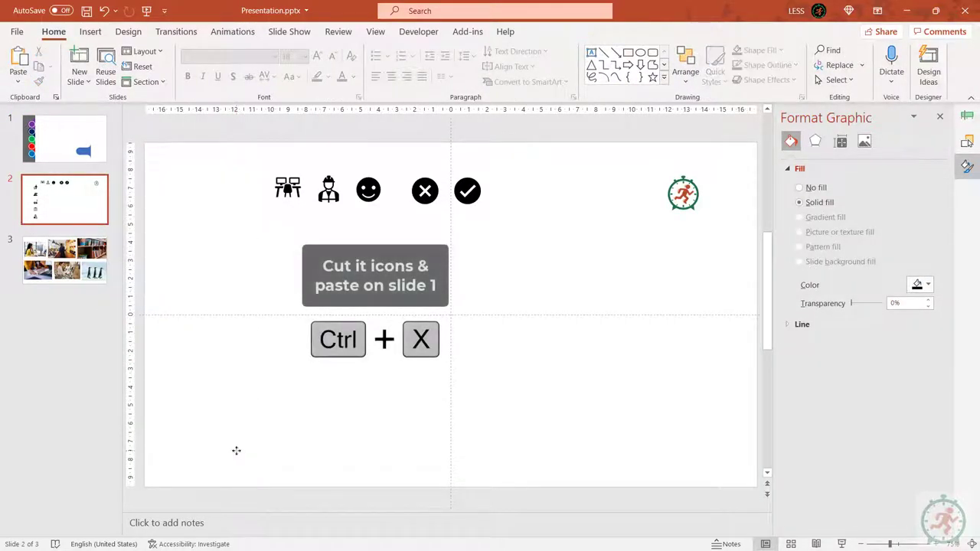
{"action": "key", "text": "Page_Up"}
{"action": "key", "text": "ctrl+v"}
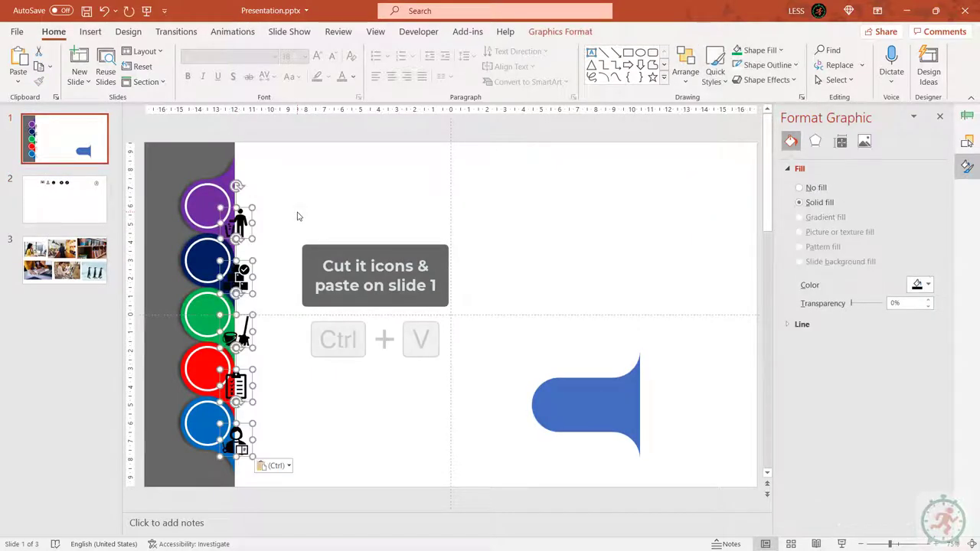
Check the icons' Graphics Fill colours, then copy slide 1.
{"action": "left_click", "coordinate": [561, 32]}
{"action": "left_click", "coordinate": [406, 50]}
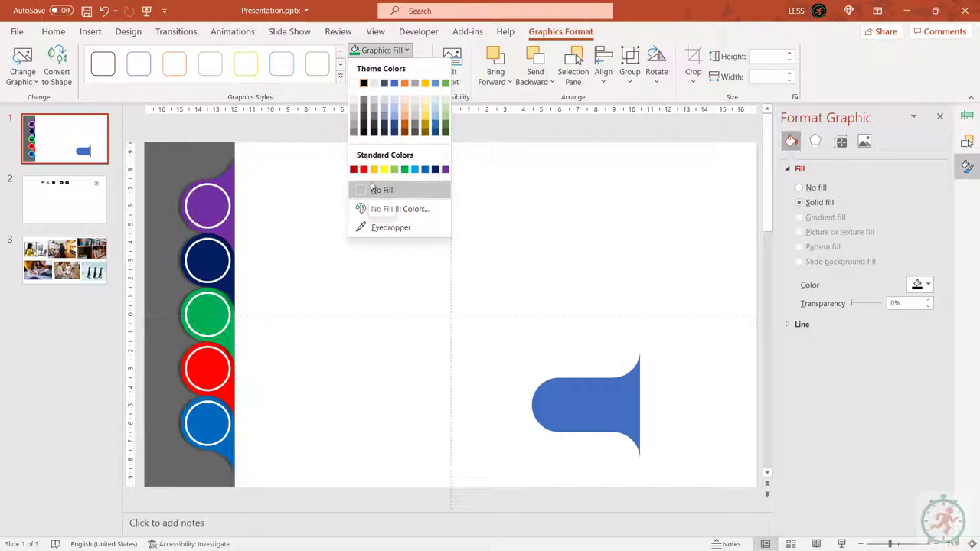
{"action": "key", "text": "Escape"}
{"action": "key", "text": "Escape"}
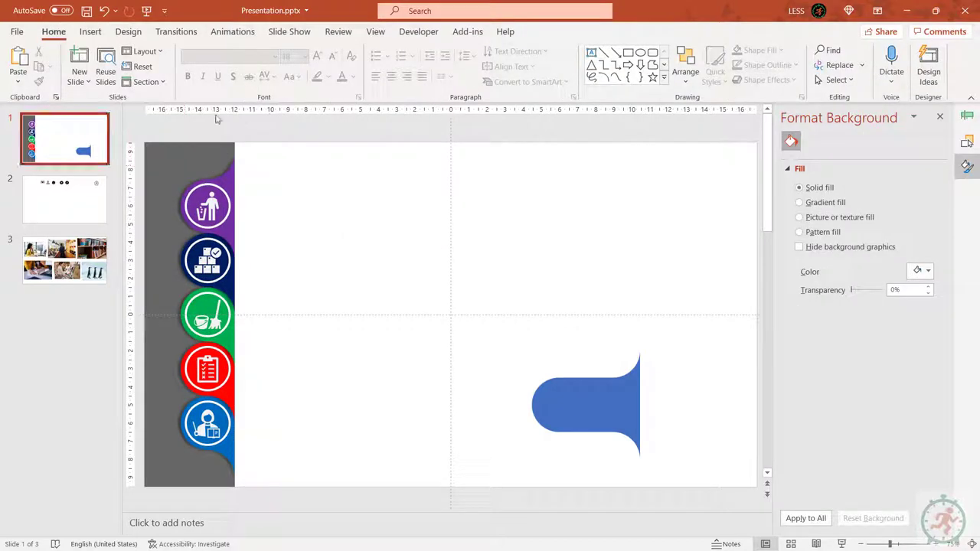
{"action": "key", "text": "ctrl+c"}
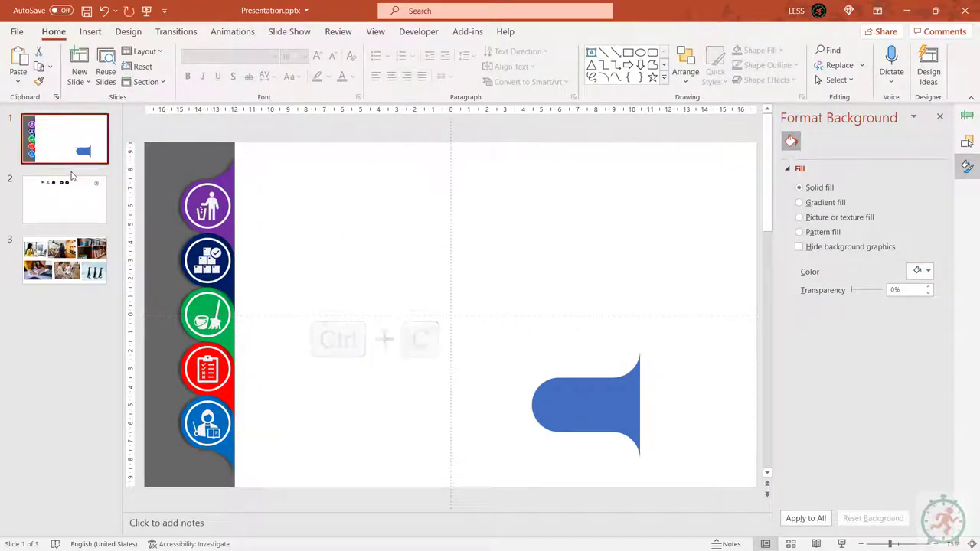
Paste the copied slide as the new slide 2.
{"action": "left_click", "coordinate": [71, 174]}
{"action": "key", "text": "ctrl+v"}
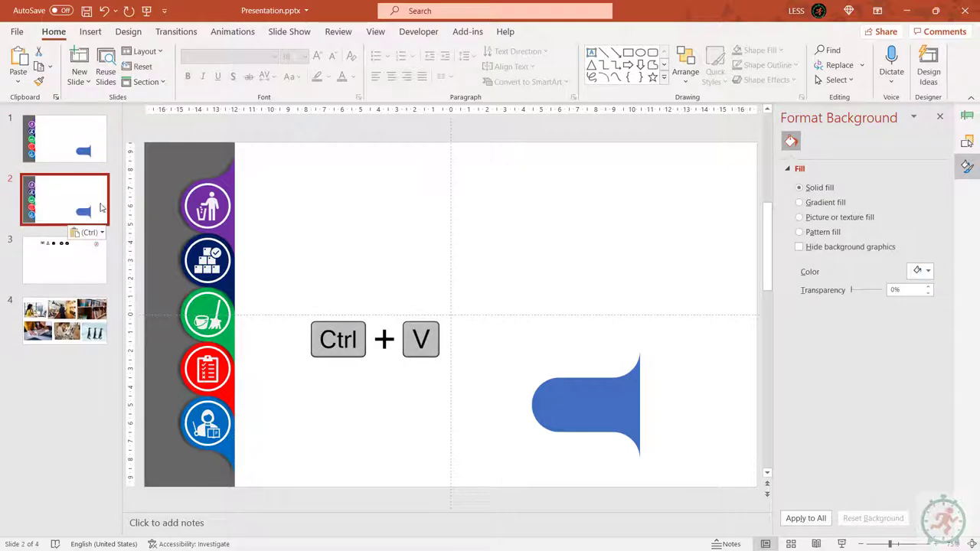
{"action": "left_click", "coordinate": [397, 265]}
Widen the grey side shape to 7 cm.
{"action": "left_click", "coordinate": [185, 157]}
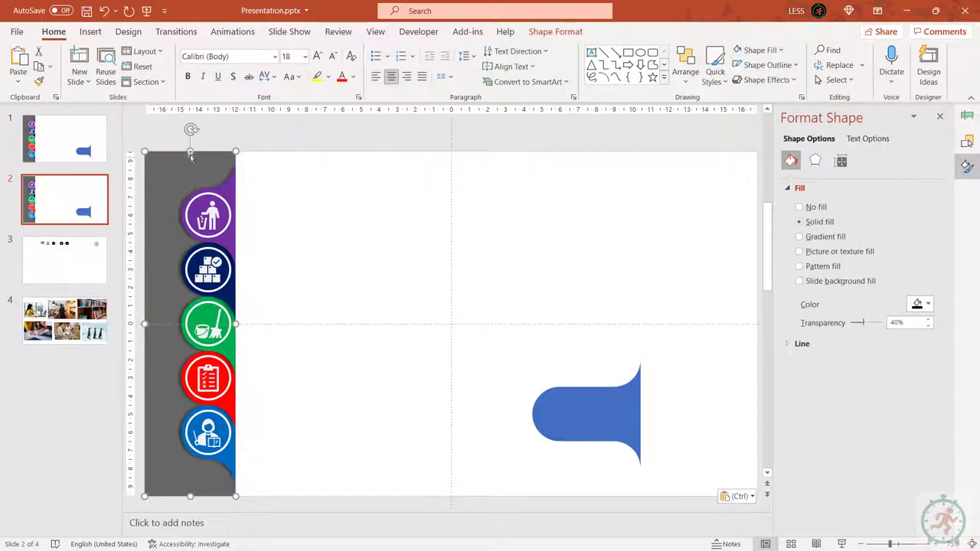
{"action": "left_click", "coordinate": [553, 34]}
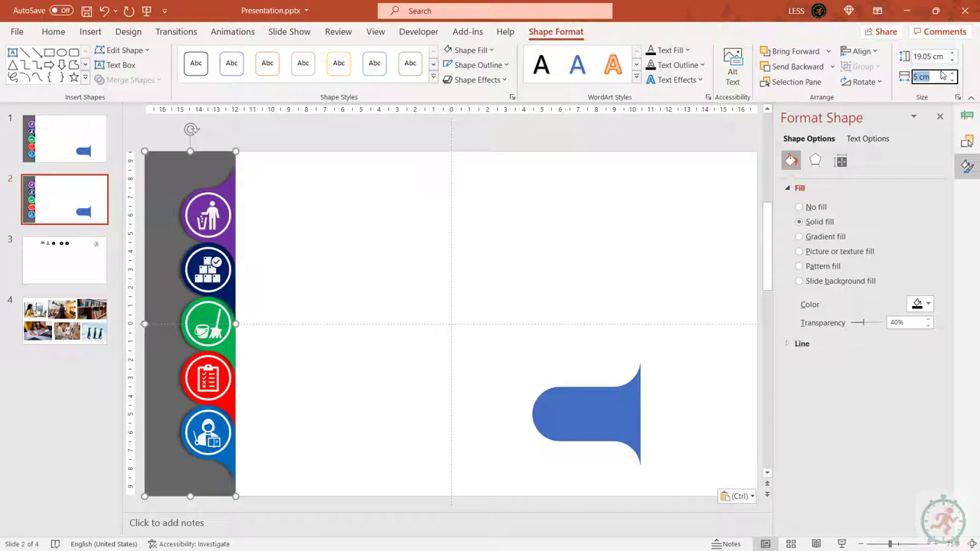
{"action": "type", "text": "7"}
{"action": "key", "text": "Return"}
{"action": "left_click", "coordinate": [360, 160]}
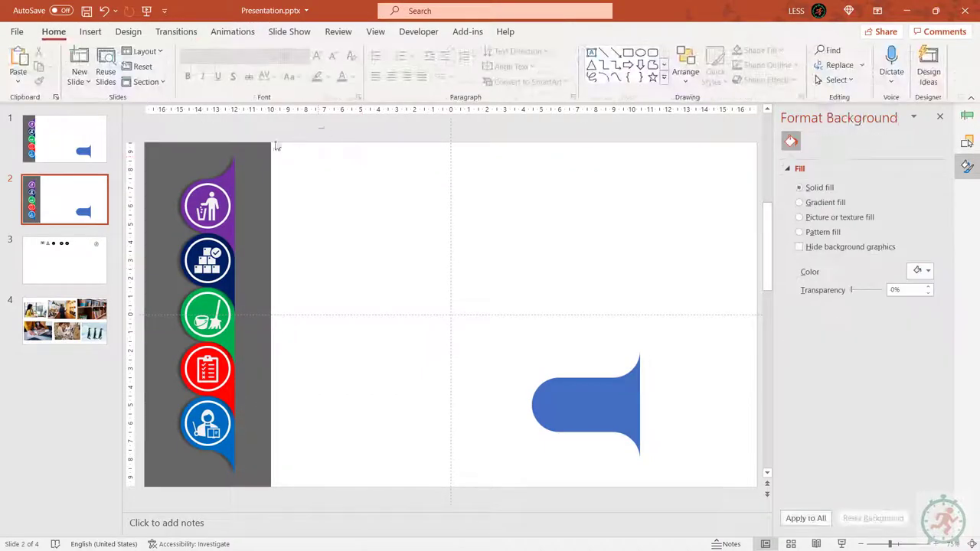
Select the tabs, circles and icons together and move them right to the panel edge.
{"action": "left_click_drag", "start_coordinate": [323, 129], "coordinate": [167, 507]}
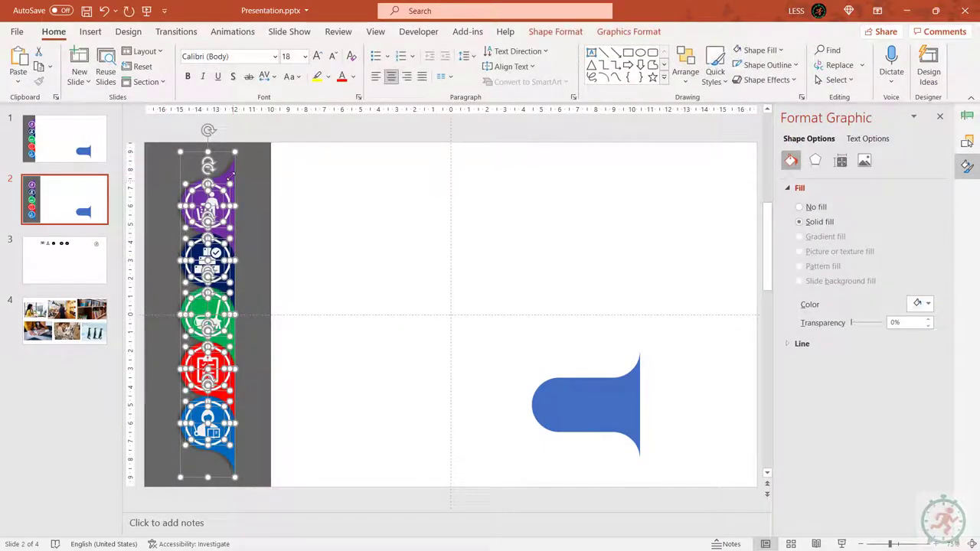
{"action": "left_click_drag", "start_coordinate": [231, 175], "coordinate": [266, 180]}
{"action": "left_click", "coordinate": [431, 186]}
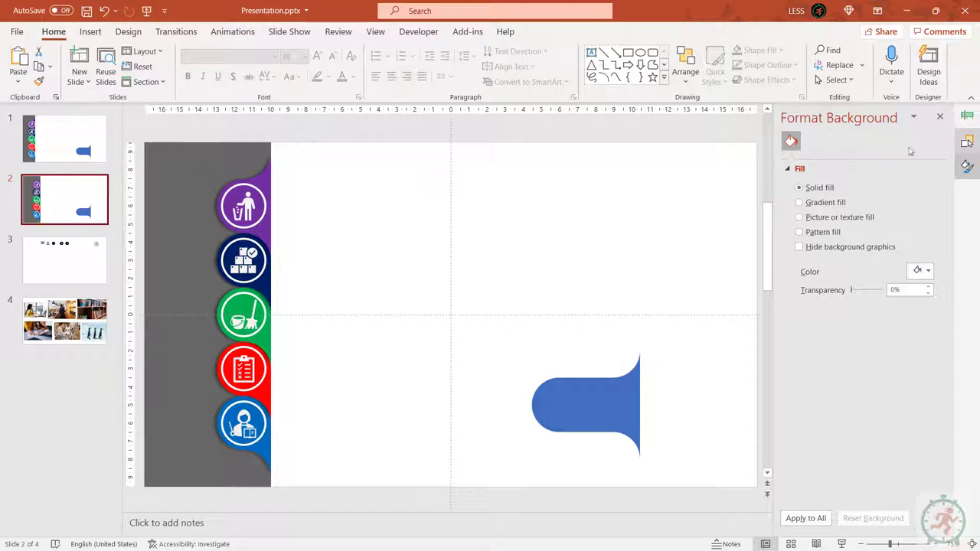
{"action": "left_click", "coordinate": [965, 144]}
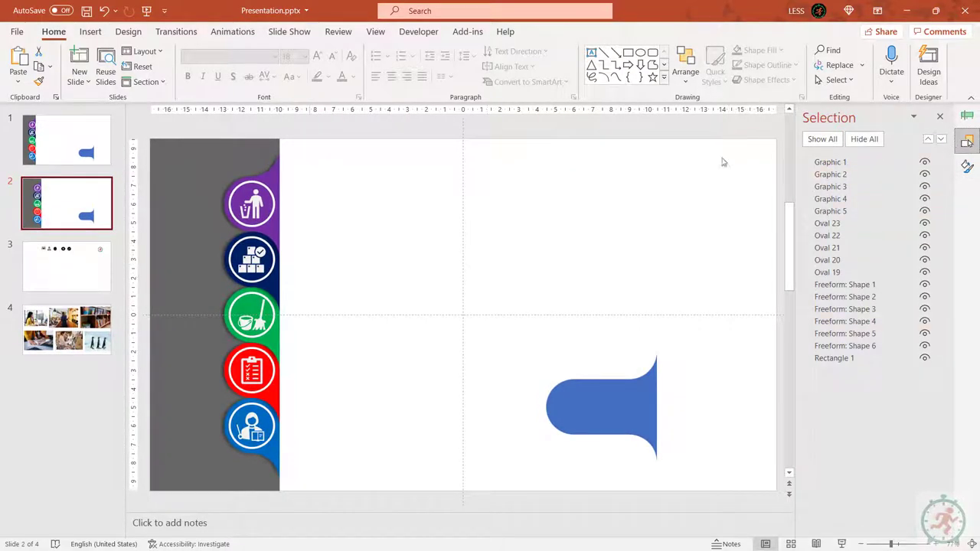
Duplicate slide 2 and delete the blue shape from slide 1.
{"action": "key", "text": "ctrl+d"}
{"action": "left_click", "coordinate": [76, 153]}
{"action": "left_click", "coordinate": [613, 406]}
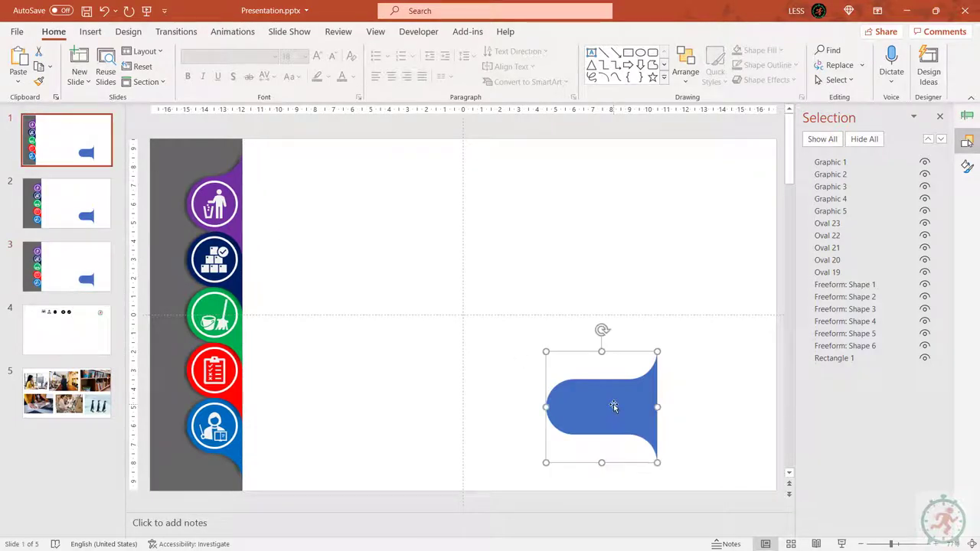
{"action": "key", "text": "Delete"}
On slide 2, make the blue shape purple, move it top-left, and delete the original top tab.
{"action": "left_click", "coordinate": [66, 203]}
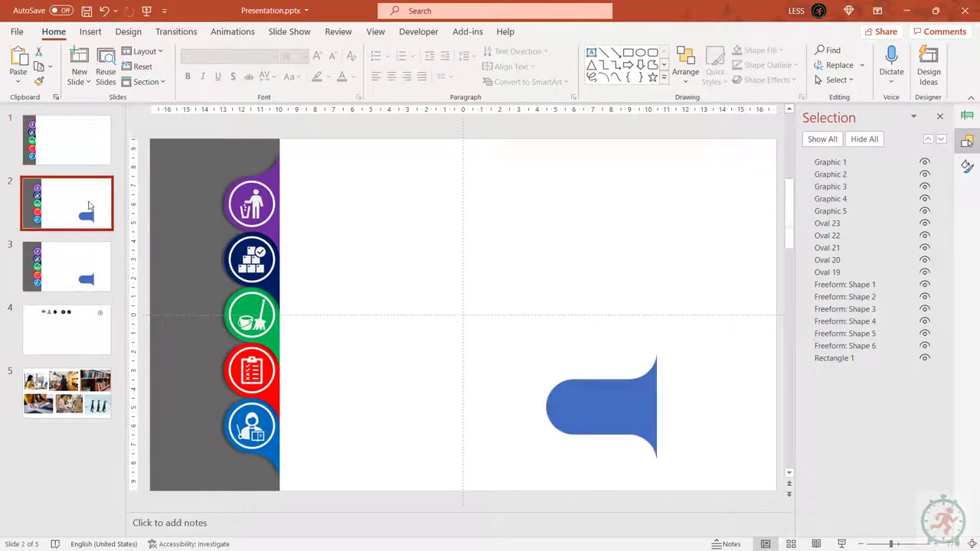
{"action": "left_click", "coordinate": [275, 172]}
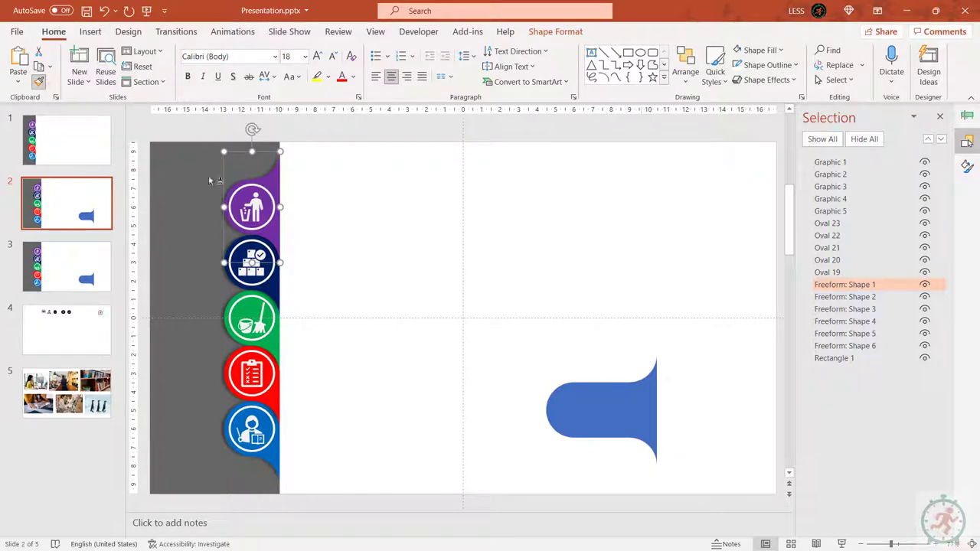
{"action": "left_click", "coordinate": [631, 420]}
{"action": "left_click_drag", "start_coordinate": [624, 404], "coordinate": [209, 195]}
{"action": "left_click", "coordinate": [275, 185]}
{"action": "key", "text": "Delete"}
Move the top icon and its circle left onto the extended purple tab.
{"action": "left_click", "coordinate": [356, 204]}
{"action": "left_click_drag", "start_coordinate": [333, 176], "coordinate": [209, 237]}
{"action": "left_click_drag", "start_coordinate": [252, 201], "coordinate": [196, 202]}
{"action": "left_click", "coordinate": [401, 204]}
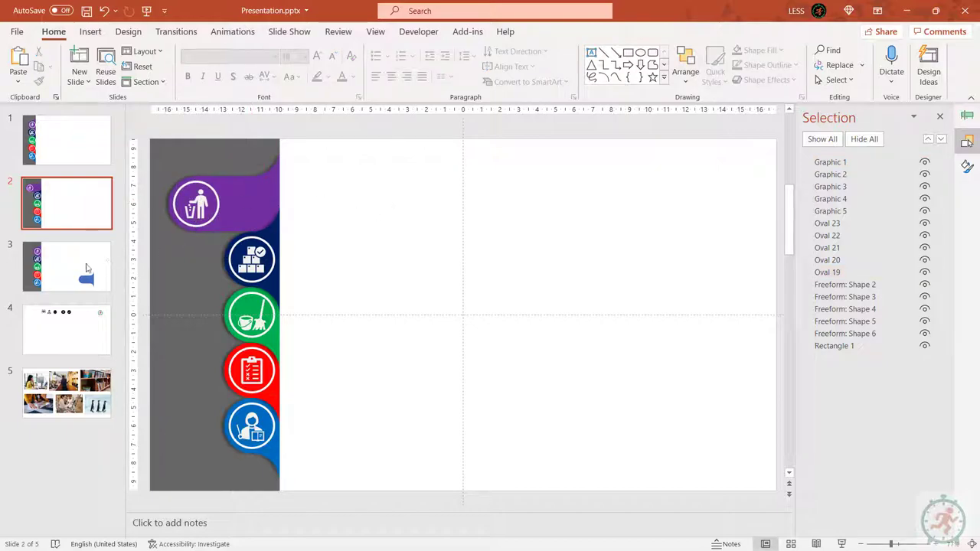
{"action": "left_click", "coordinate": [86, 268]}
Paste three copies of slide 3 to create slides 4, 5 and 6.
{"action": "key", "text": "ctrl+c"}
{"action": "left_click", "coordinate": [62, 301]}
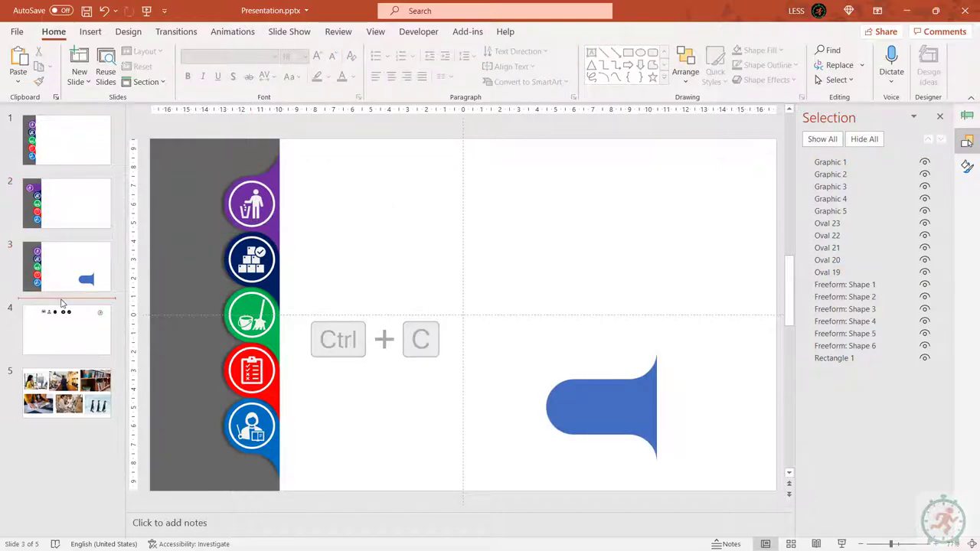
{"action": "key", "text": "ctrl+v"}
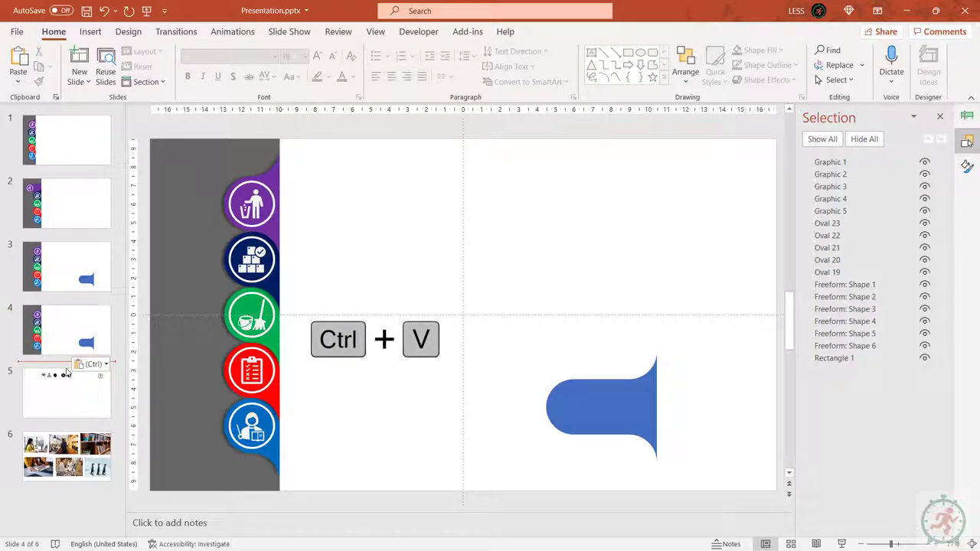
{"action": "key", "text": "ctrl+v"}
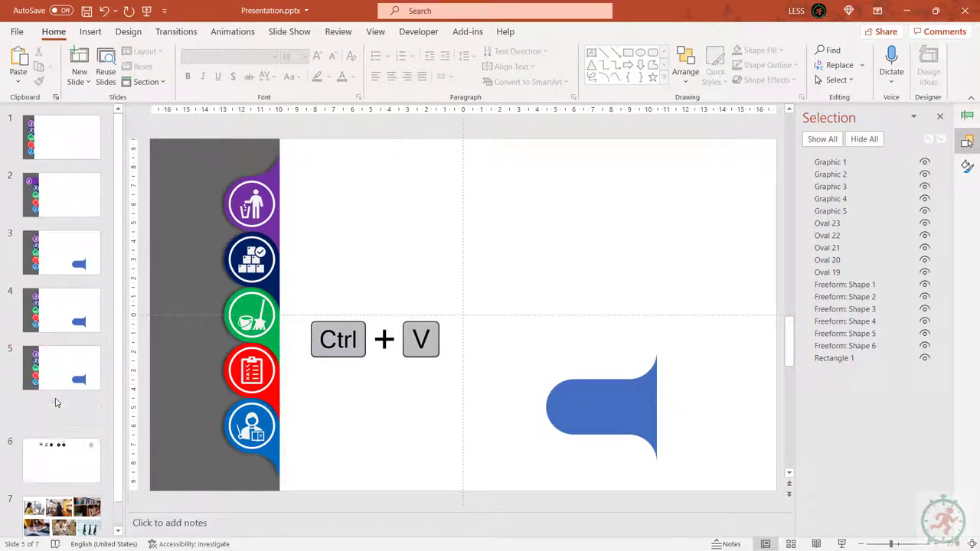
{"action": "key", "text": "ctrl+v"}
On slide 3, make the blue tab navy, move it left, delete the old strip, shift the icon onto it.
{"action": "left_click", "coordinate": [72, 255]}
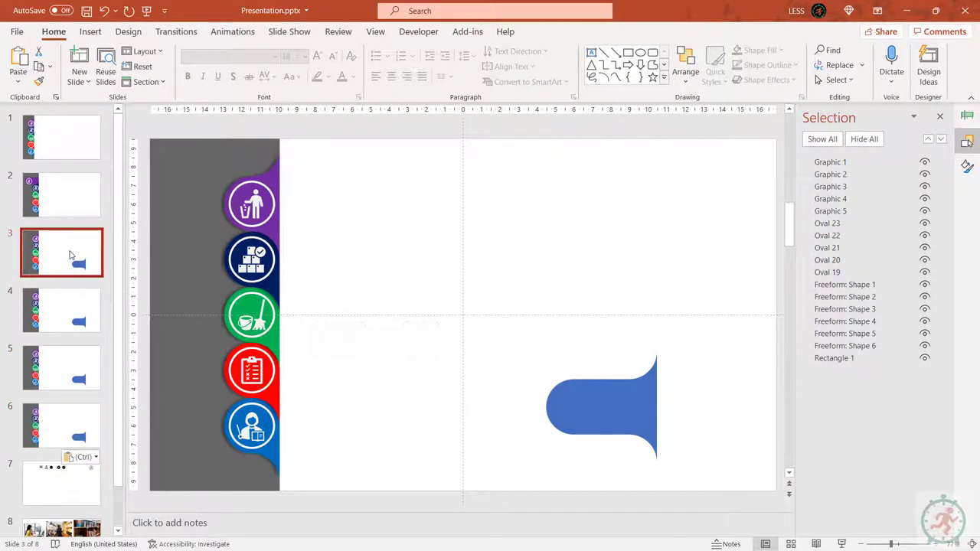
{"action": "left_click", "coordinate": [610, 401]}
{"action": "left_click", "coordinate": [272, 282]}
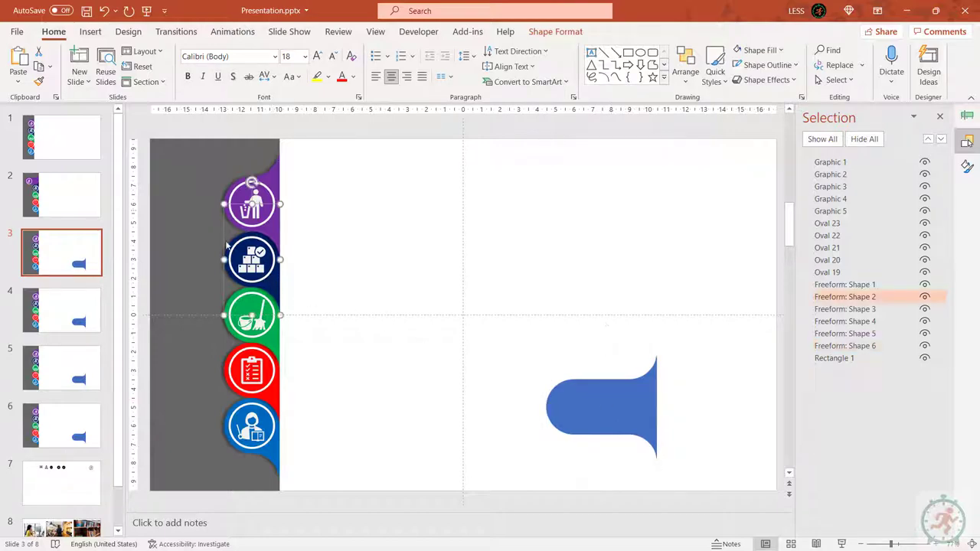
{"action": "left_click", "coordinate": [610, 415]}
{"action": "mouse_move", "coordinate": [632, 409]}
{"action": "left_mouse_down"}
{"action": "mouse_move", "coordinate": [403, 265]}
{"action": "mouse_move", "coordinate": [239, 258]}
{"action": "left_mouse_up"}
{"action": "left_click", "coordinate": [267, 285]}
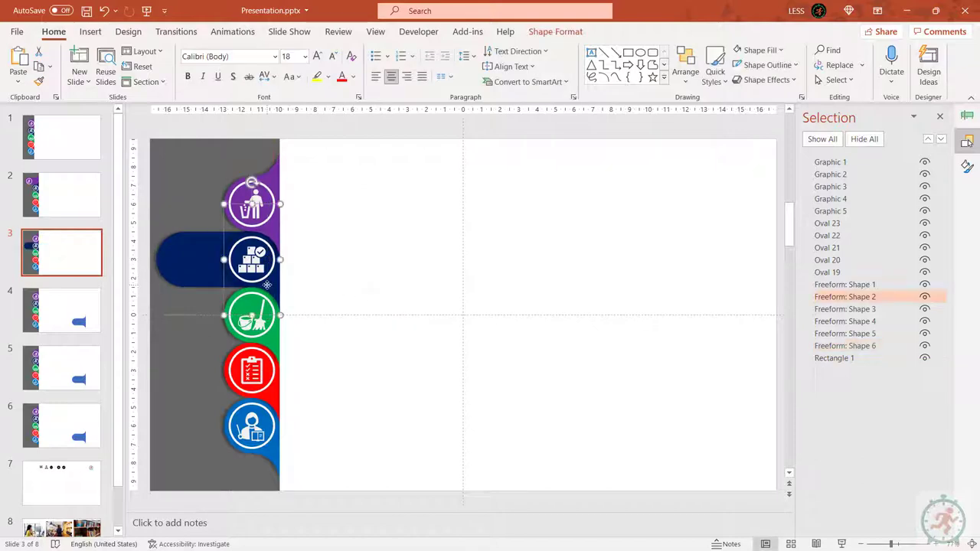
{"action": "key", "text": "Delete"}
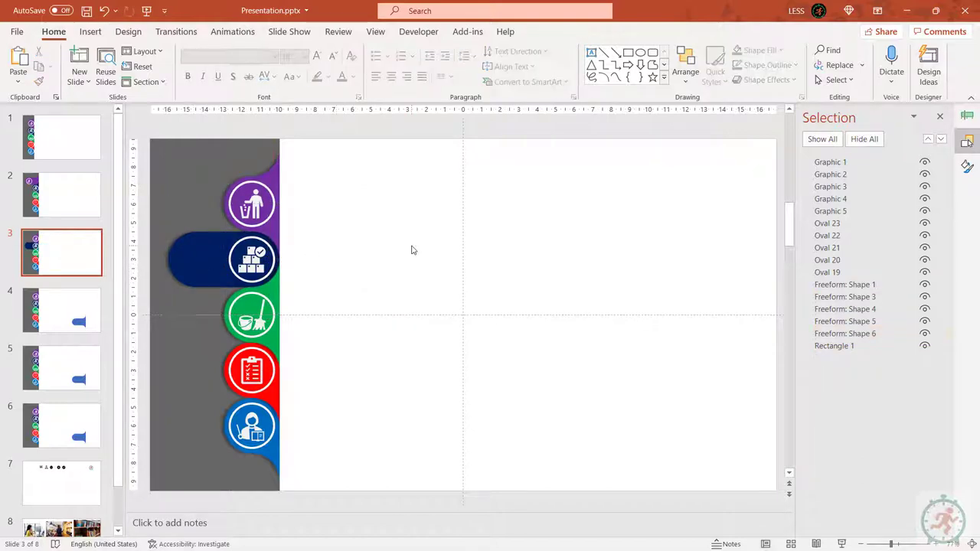
{"action": "left_click_drag", "start_coordinate": [335, 214], "coordinate": [208, 298]}
{"action": "left_click_drag", "start_coordinate": [252, 261], "coordinate": [198, 261]}
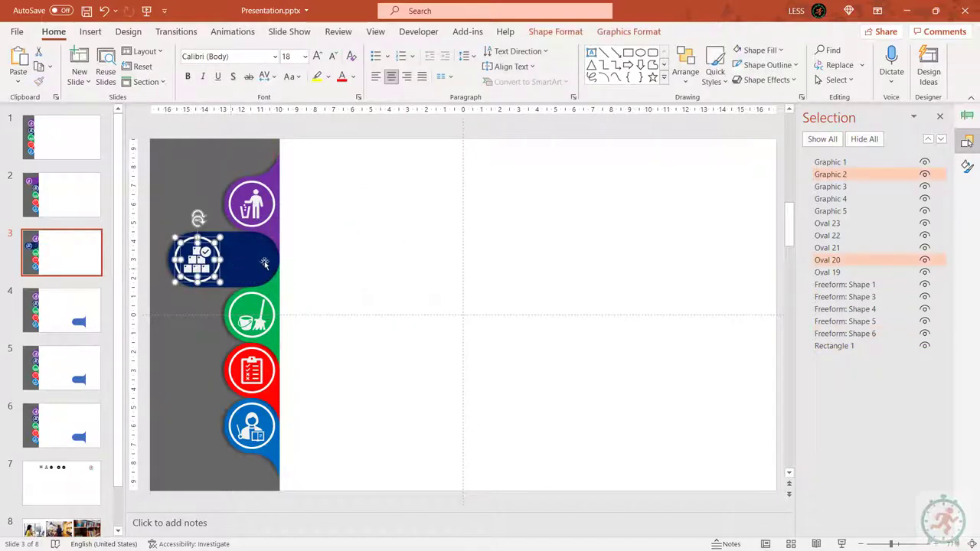
{"action": "left_click", "coordinate": [300, 306]}
On slide 4, turn the tab green, delete the old green strip, and move the tab and icon left.
{"action": "left_click", "coordinate": [54, 309]}
{"action": "left_click", "coordinate": [274, 335]}
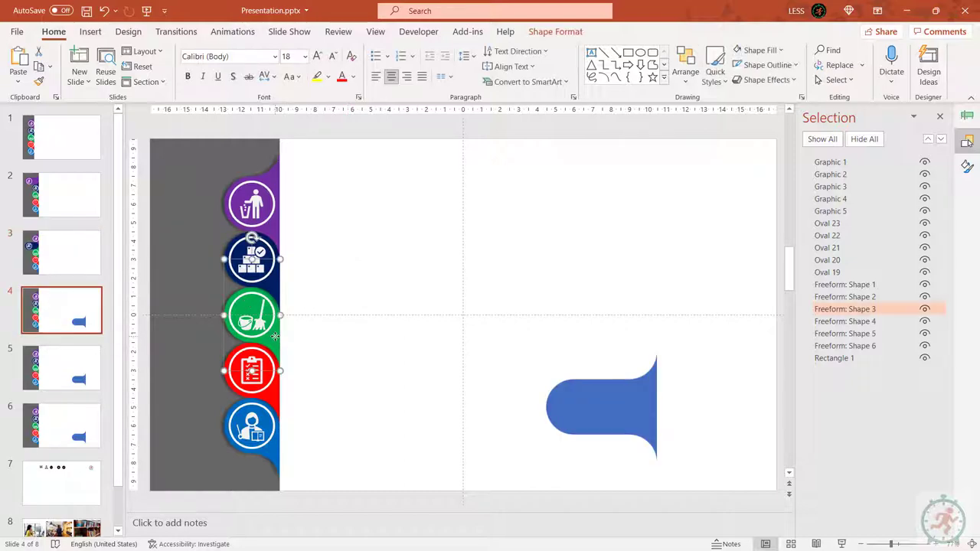
{"action": "left_click", "coordinate": [619, 415]}
{"action": "mouse_move", "coordinate": [618, 415]}
{"action": "left_mouse_down"}
{"action": "mouse_move", "coordinate": [400, 321]}
{"action": "mouse_move", "coordinate": [223, 329]}
{"action": "left_mouse_up"}
{"action": "left_click", "coordinate": [276, 337]}
{"action": "key", "text": "Delete"}
{"action": "left_click", "coordinate": [383, 328]}
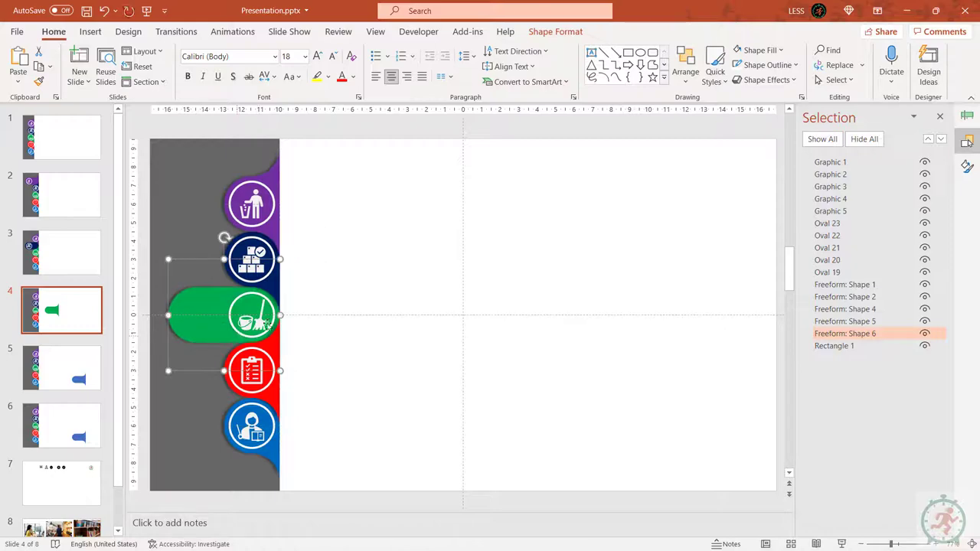
{"action": "left_click_drag", "start_coordinate": [348, 277], "coordinate": [212, 346]}
{"action": "left_click_drag", "start_coordinate": [253, 314], "coordinate": [197, 313]}
{"action": "left_click", "coordinate": [284, 310]}
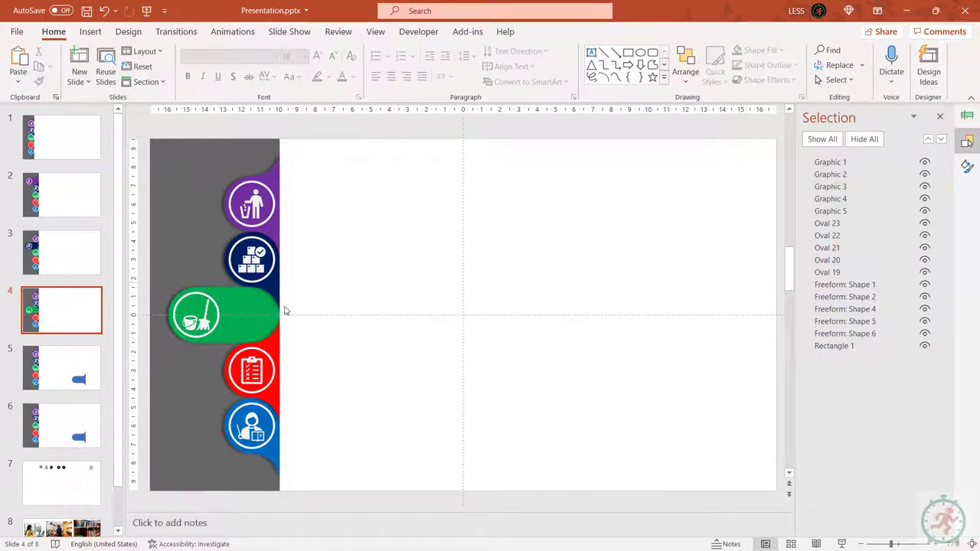
On slide 5, make the tab red, place it left, and move the red clipboard icon onto it.
{"action": "left_click", "coordinate": [70, 369]}
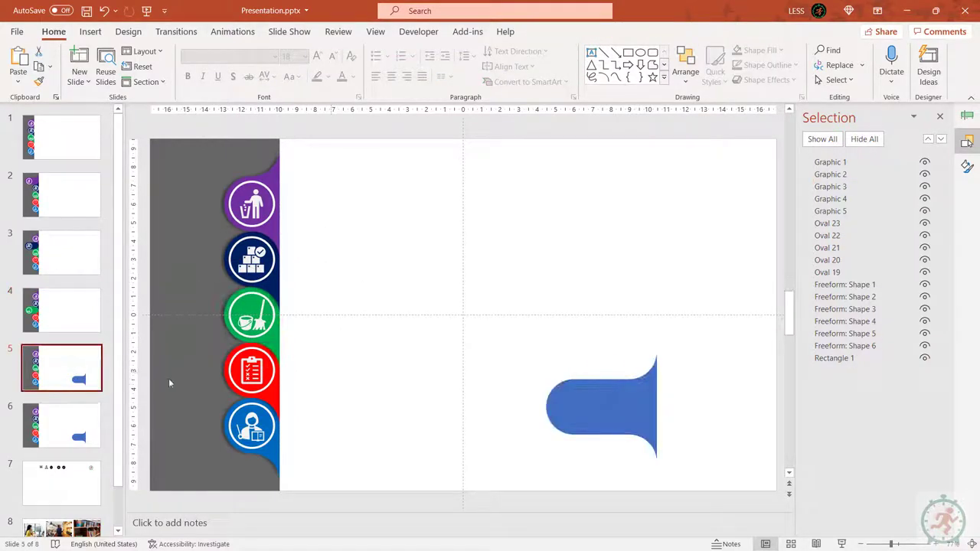
{"action": "left_click", "coordinate": [274, 396]}
{"action": "left_click", "coordinate": [38, 81]}
{"action": "left_click", "coordinate": [636, 406]}
{"action": "mouse_move", "coordinate": [636, 406]}
{"action": "left_mouse_down"}
{"action": "mouse_move", "coordinate": [529, 380]}
{"action": "mouse_move", "coordinate": [252, 373]}
{"action": "left_mouse_up"}
{"action": "left_click", "coordinate": [284, 389]}
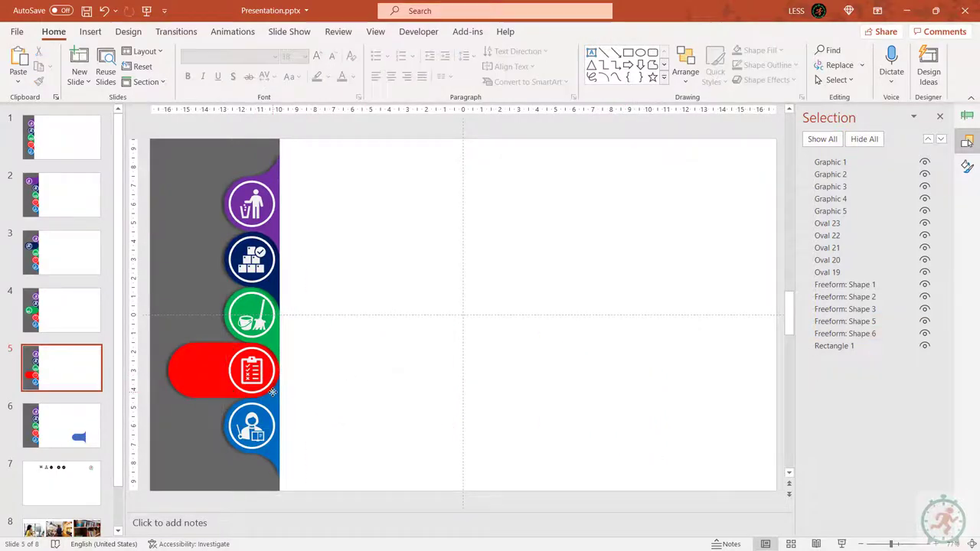
{"action": "left_click_drag", "start_coordinate": [327, 339], "coordinate": [197, 372]}
{"action": "left_click", "coordinate": [355, 373]}
On slide 6, move the blue tab left, delete the old blue strip, and shift the icon onto it.
{"action": "left_click", "coordinate": [68, 431]}
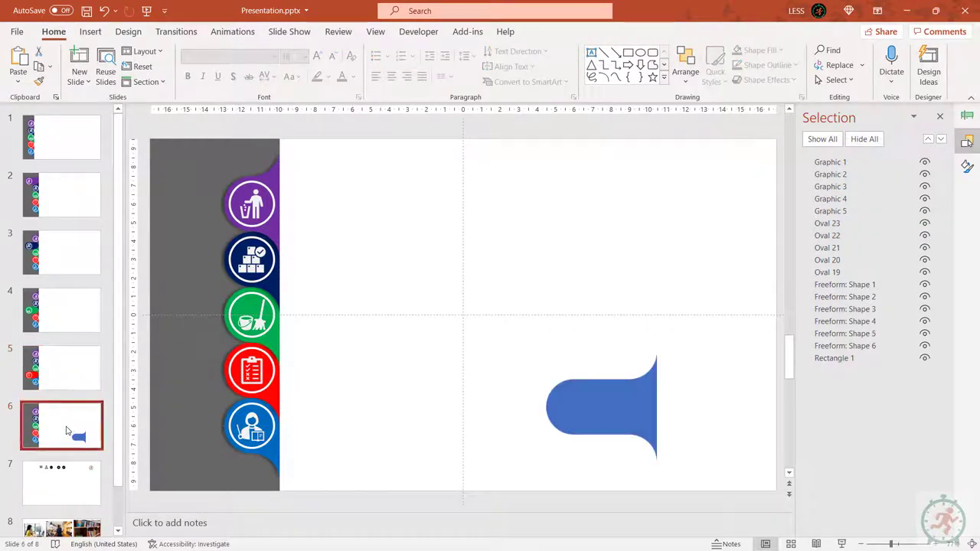
{"action": "left_click", "coordinate": [272, 453]}
{"action": "left_click_drag", "start_coordinate": [604, 409], "coordinate": [227, 425]}
{"action": "left_click", "coordinate": [283, 452]}
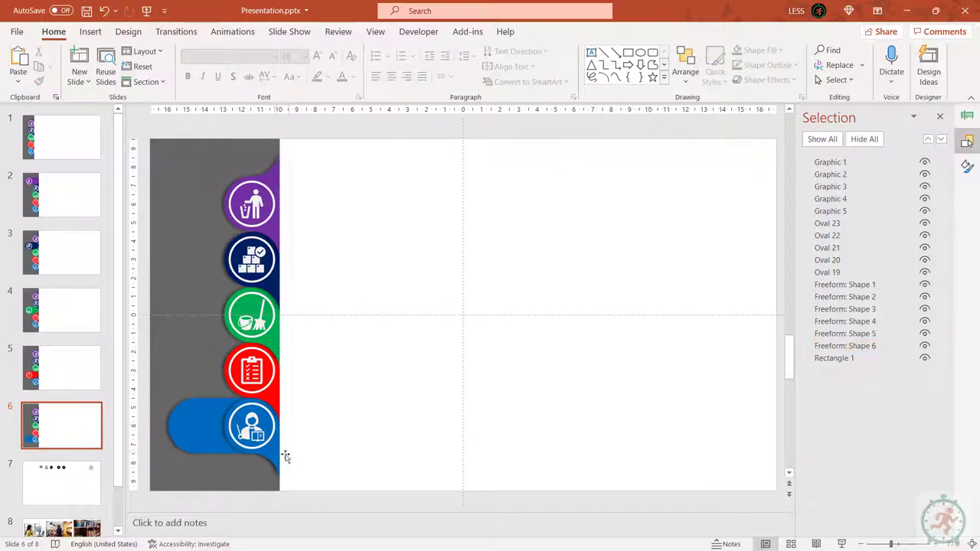
{"action": "left_click", "coordinate": [282, 452]}
{"action": "key", "text": "Delete"}
{"action": "left_click_drag", "start_coordinate": [317, 388], "coordinate": [202, 433]}
{"action": "left_click", "coordinate": [385, 370]}
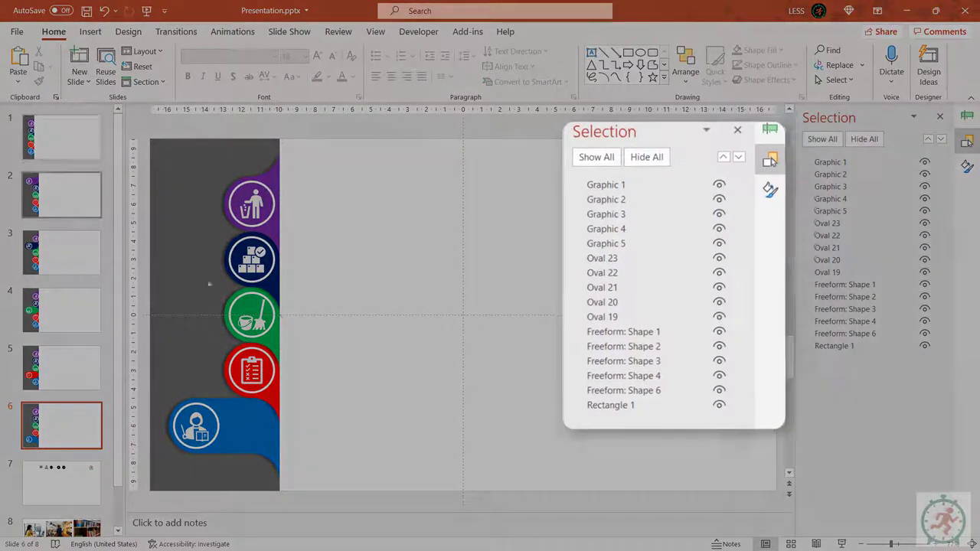
{"action": "left_click", "coordinate": [60, 190]}
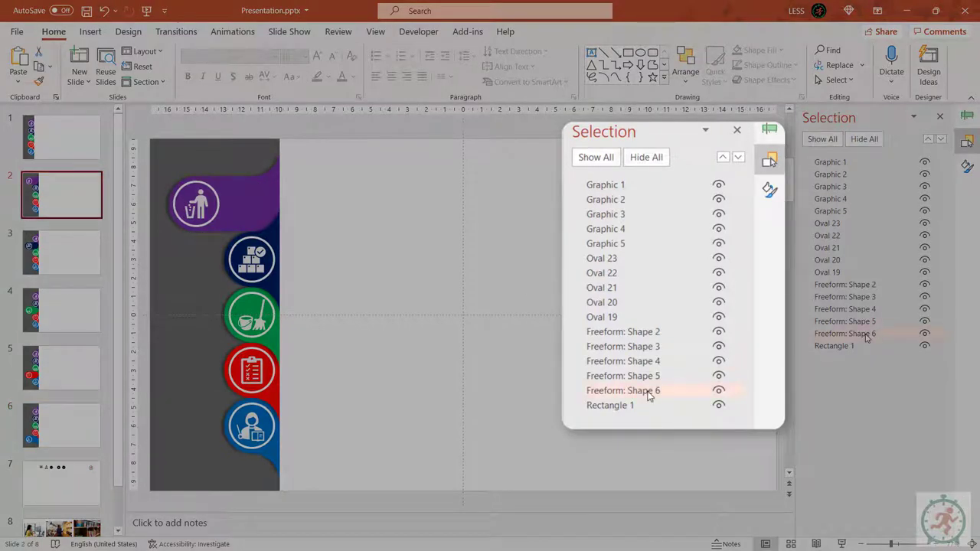
In the Selection pane, raise the purple, navy and green tabs to just below the icons on slides 2–4.
{"action": "left_click_drag", "start_coordinate": [867, 338], "coordinate": [866, 286]}
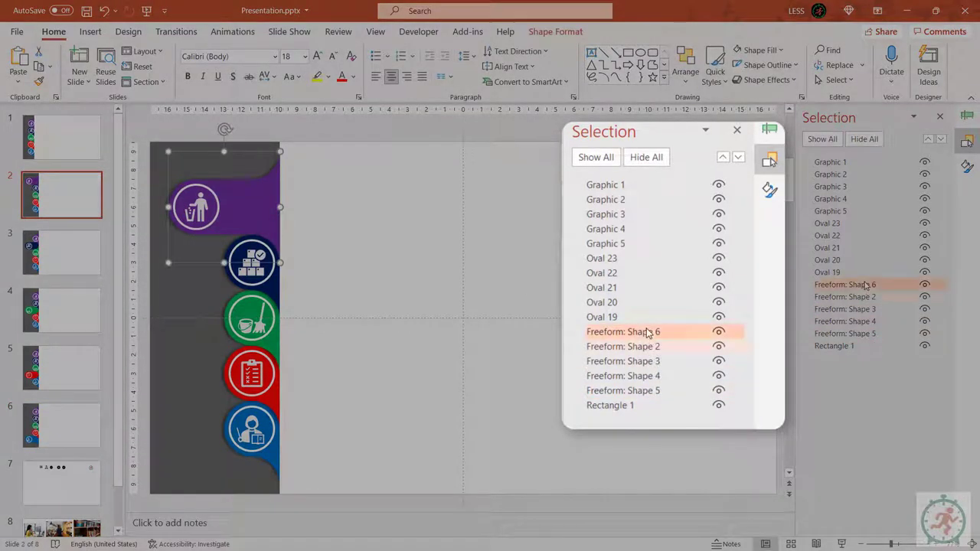
{"action": "left_click", "coordinate": [71, 245]}
{"action": "left_click_drag", "start_coordinate": [849, 334], "coordinate": [861, 288]}
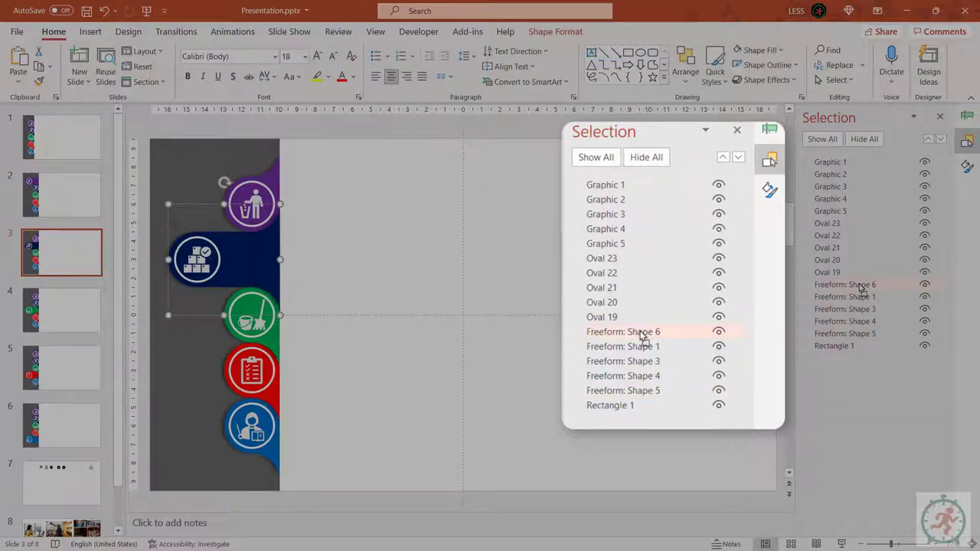
{"action": "left_click_drag", "start_coordinate": [861, 288], "coordinate": [861, 287]}
{"action": "left_click", "coordinate": [66, 310]}
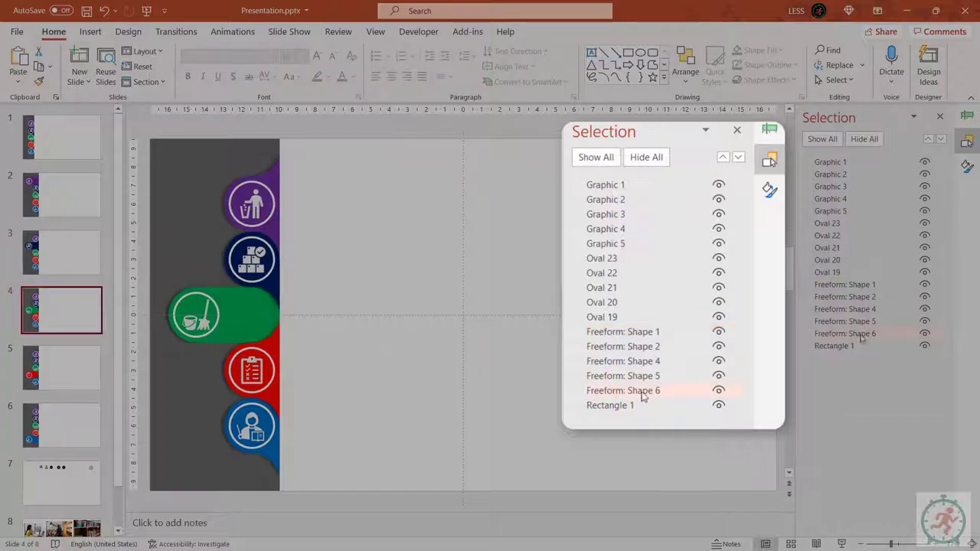
{"action": "left_click_drag", "start_coordinate": [861, 337], "coordinate": [864, 300]}
Raise the red and blue tabs below the icons on slides 5 and 6, reordering the other strips.
{"action": "left_click", "coordinate": [72, 361]}
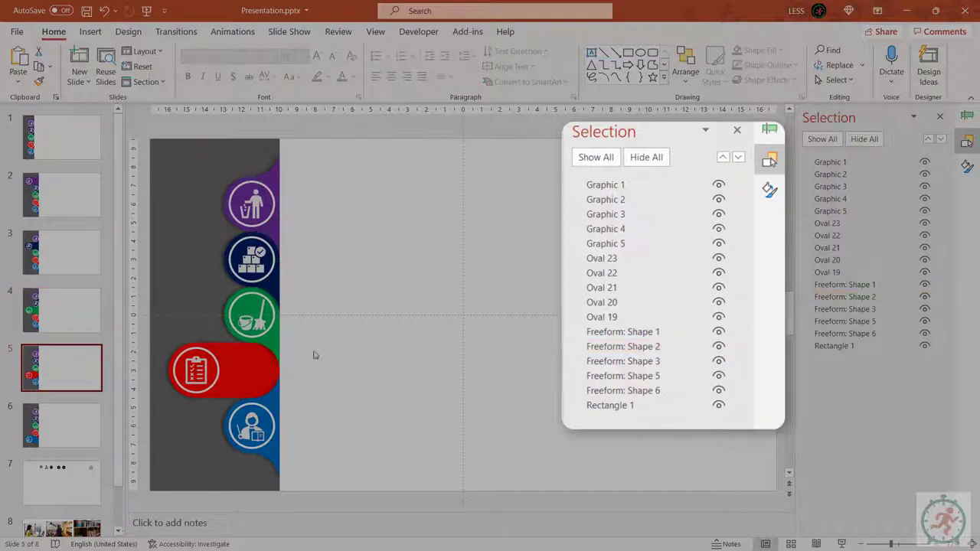
{"action": "left_click_drag", "start_coordinate": [863, 333], "coordinate": [865, 308]}
{"action": "left_click", "coordinate": [375, 312]}
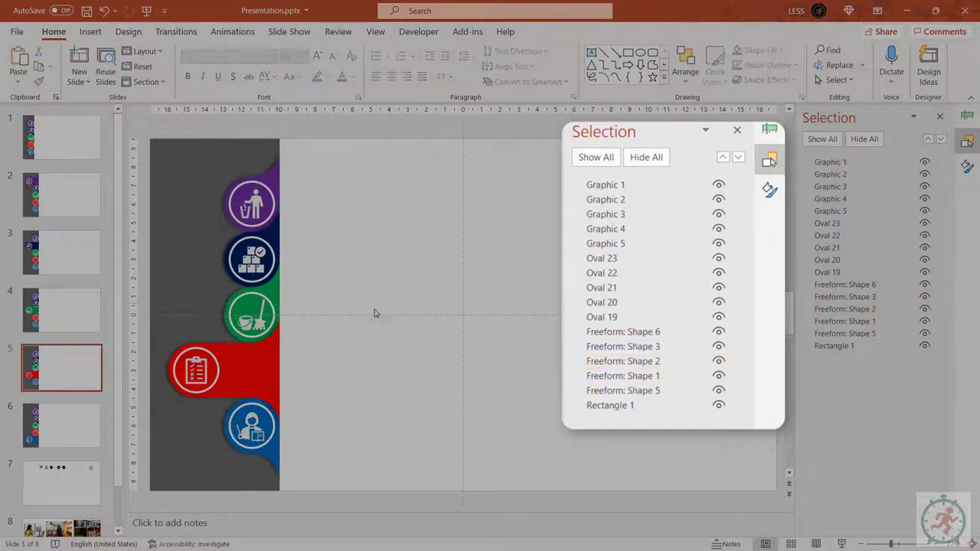
{"action": "left_click", "coordinate": [65, 431]}
{"action": "left_click_drag", "start_coordinate": [861, 335], "coordinate": [861, 291]}
{"action": "left_click_drag", "start_coordinate": [861, 334], "coordinate": [855, 292]}
{"action": "mouse_move", "coordinate": [856, 334]}
{"action": "left_mouse_down"}
{"action": "mouse_move", "coordinate": [854, 306]}
{"action": "mouse_move", "coordinate": [854, 328]}
{"action": "mouse_move", "coordinate": [854, 320]}
{"action": "left_mouse_up"}
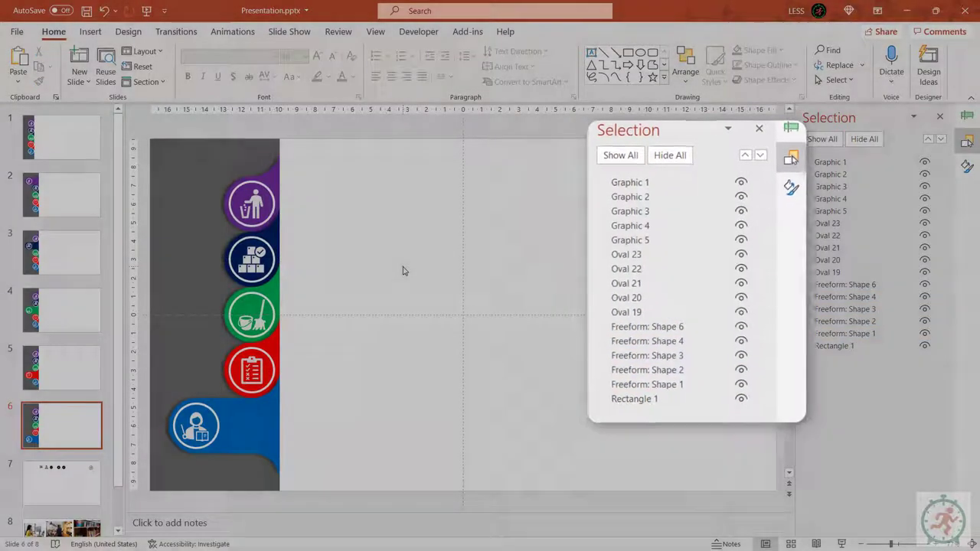
{"action": "left_click", "coordinate": [403, 271]}
Review the slides, then give slide 2 a solid purple background.
{"action": "left_click", "coordinate": [77, 148]}
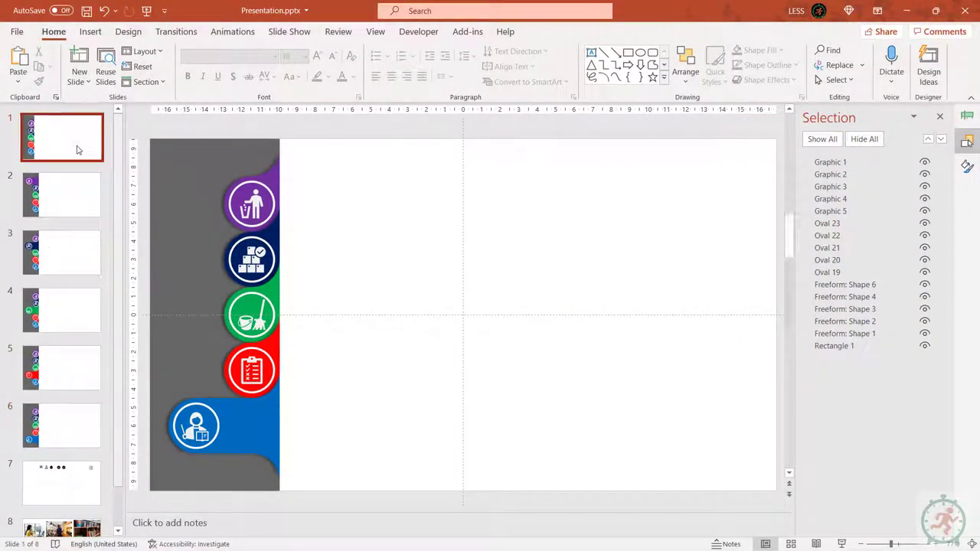
{"action": "key", "text": "Down"}
{"action": "key", "text": "Down"}
{"action": "key", "text": "Down"}
{"action": "left_click", "coordinate": [70, 360]}
{"action": "left_click", "coordinate": [72, 408]}
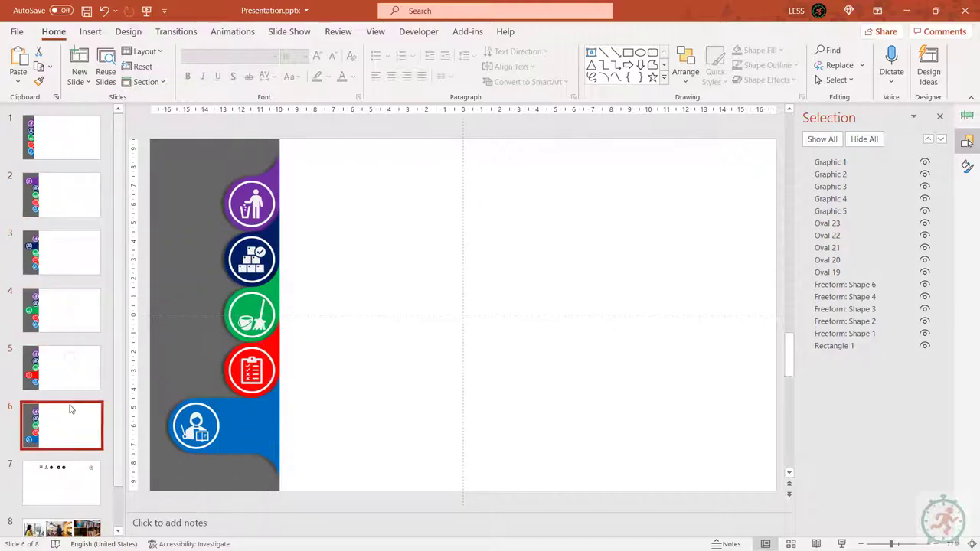
{"action": "left_click", "coordinate": [74, 212]}
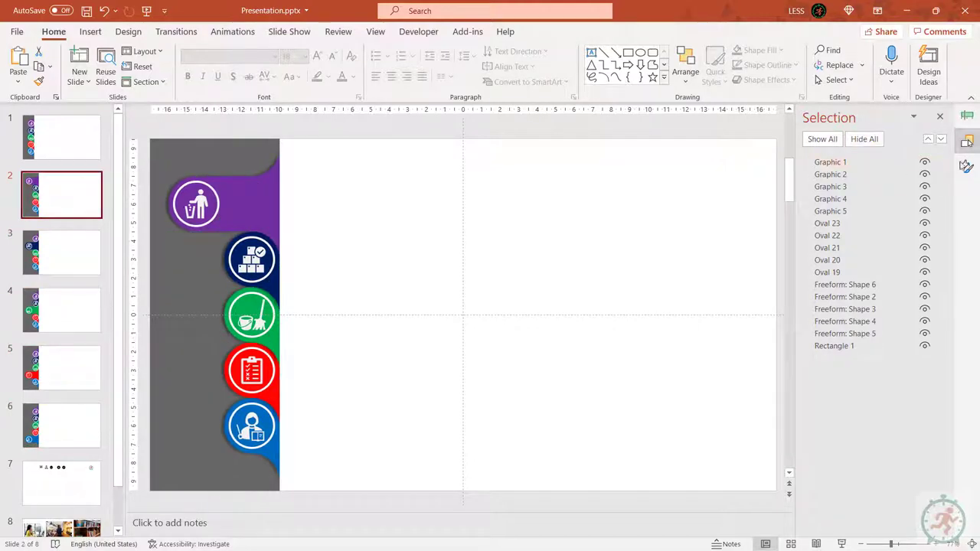
{"action": "left_click", "coordinate": [967, 166]}
{"action": "left_click", "coordinate": [923, 270]}
{"action": "left_click", "coordinate": [971, 404]}
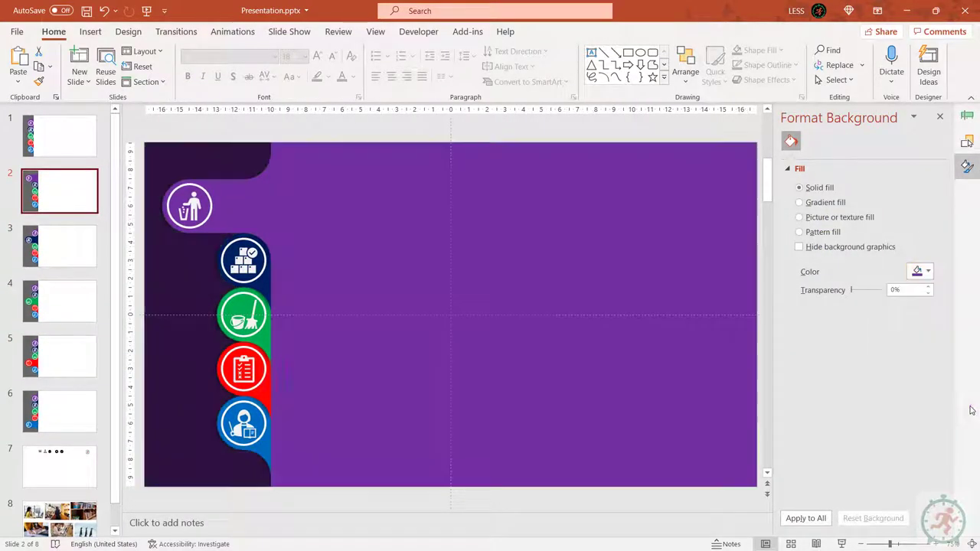
Set slide 3's background to solid dark blue and slide 4's to green.
{"action": "left_click", "coordinate": [86, 254]}
{"action": "left_click", "coordinate": [922, 270]}
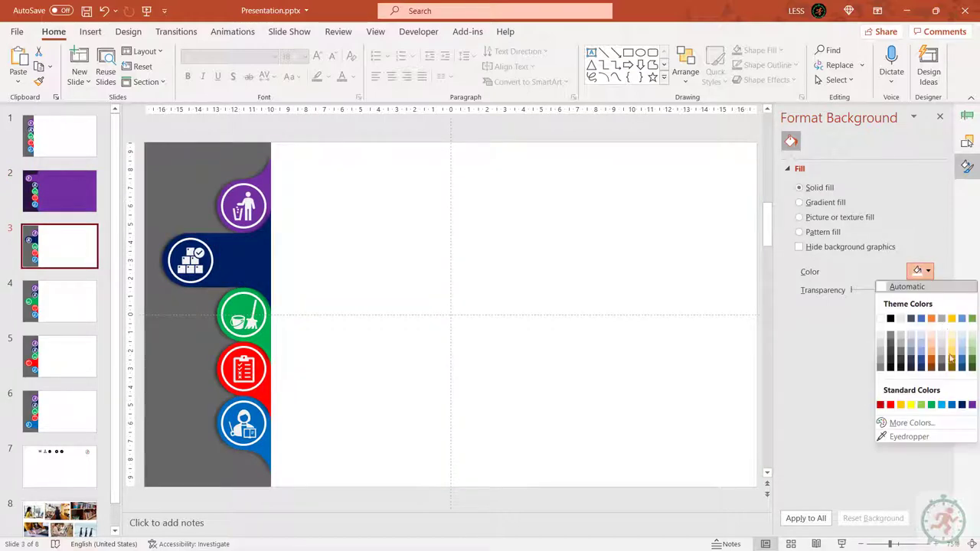
{"action": "left_click", "coordinate": [961, 405]}
{"action": "left_click", "coordinate": [72, 304]}
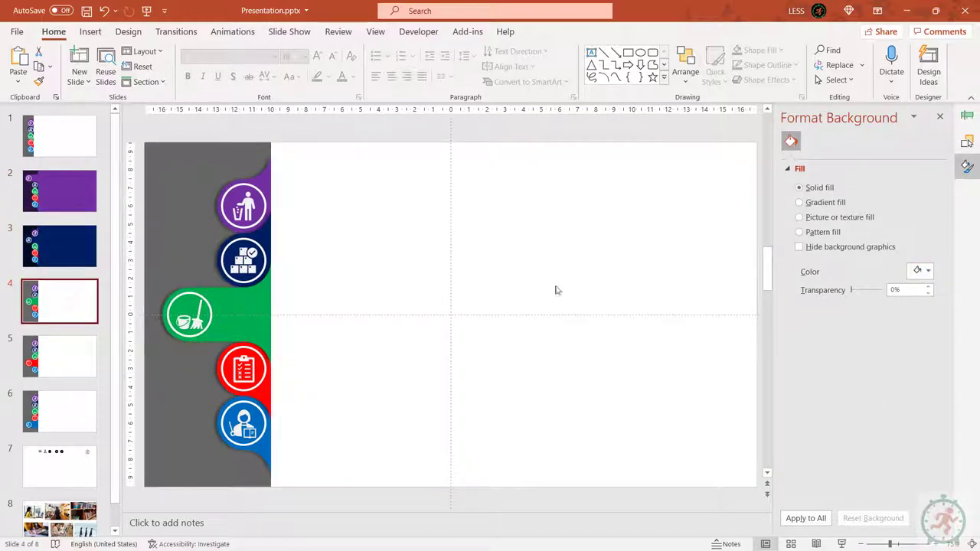
{"action": "left_click", "coordinate": [927, 271]}
{"action": "left_click", "coordinate": [930, 399]}
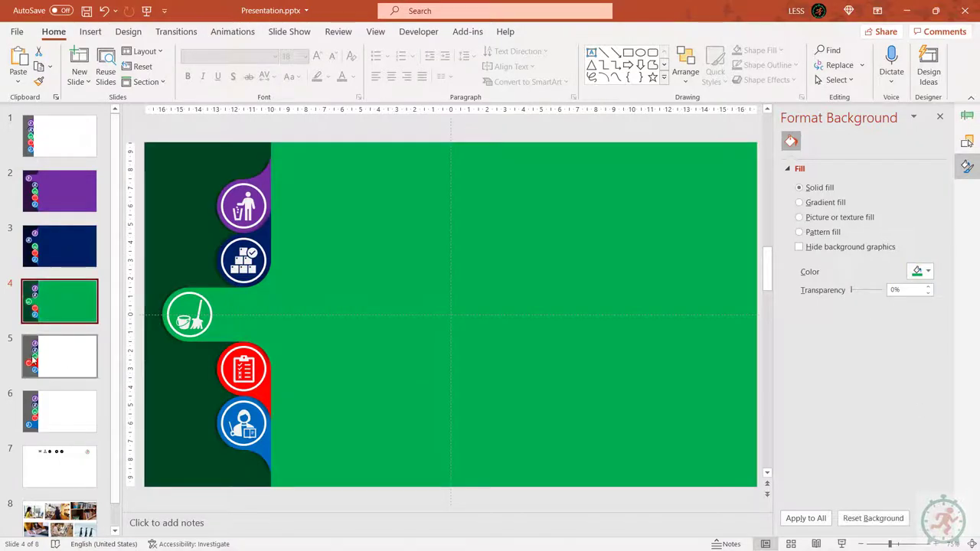
Set slide 5's background to red and slide 6's to blue, then check slides 2 and 1.
{"action": "scroll", "coordinate": [743, 295], "scroll_direction": "down", "scroll_amount": 1}
{"action": "left_click", "coordinate": [928, 271]}
{"action": "left_click", "coordinate": [890, 404]}
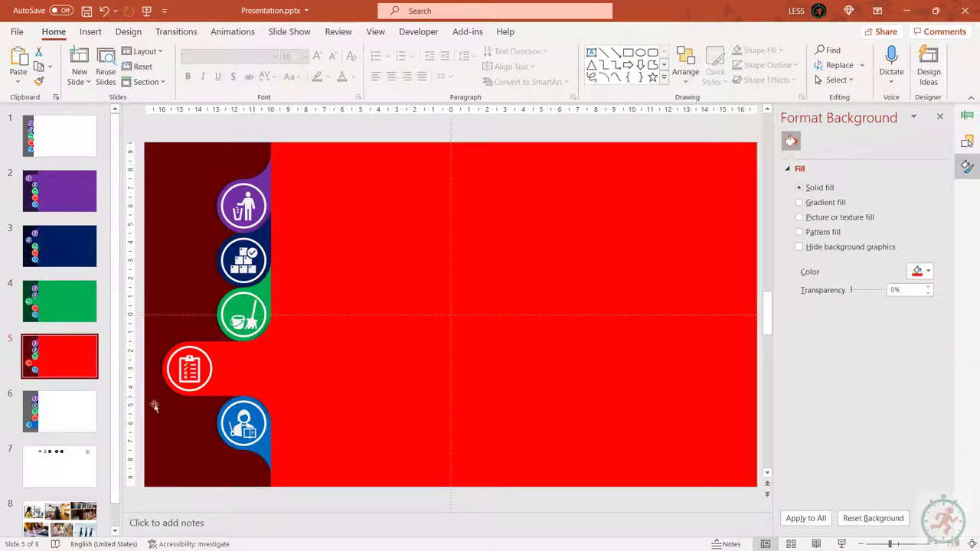
{"action": "left_click", "coordinate": [68, 405]}
{"action": "left_click", "coordinate": [915, 270]}
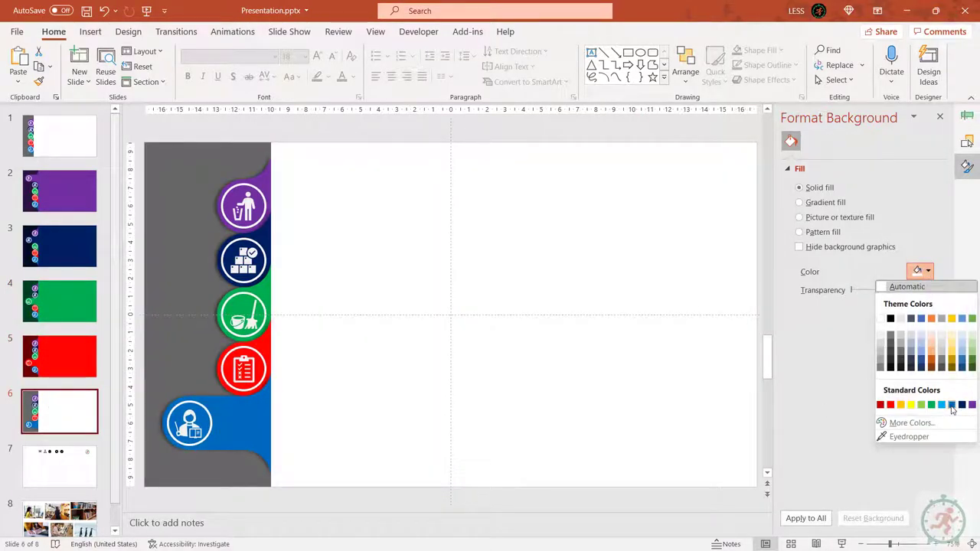
{"action": "left_click", "coordinate": [951, 406]}
{"action": "left_click", "coordinate": [65, 195]}
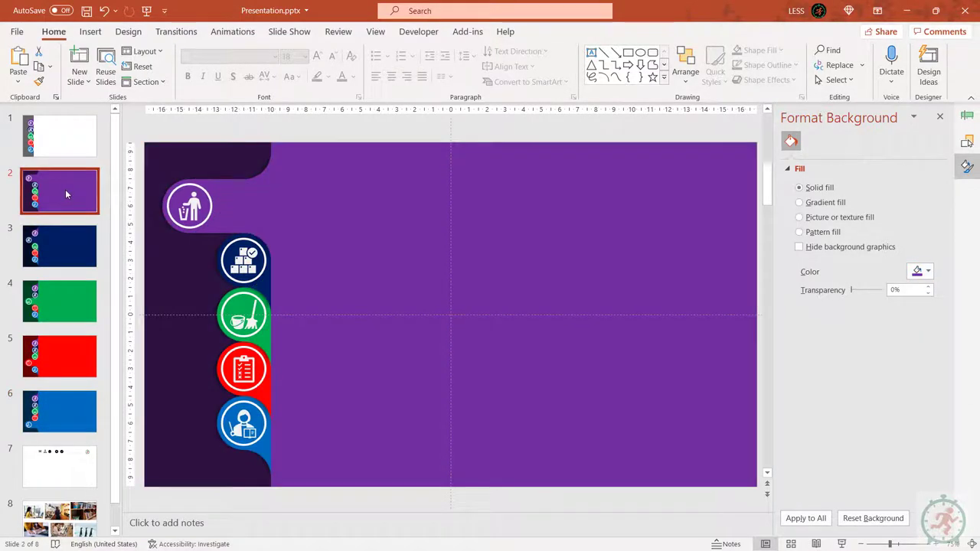
{"action": "left_click", "coordinate": [66, 148]}
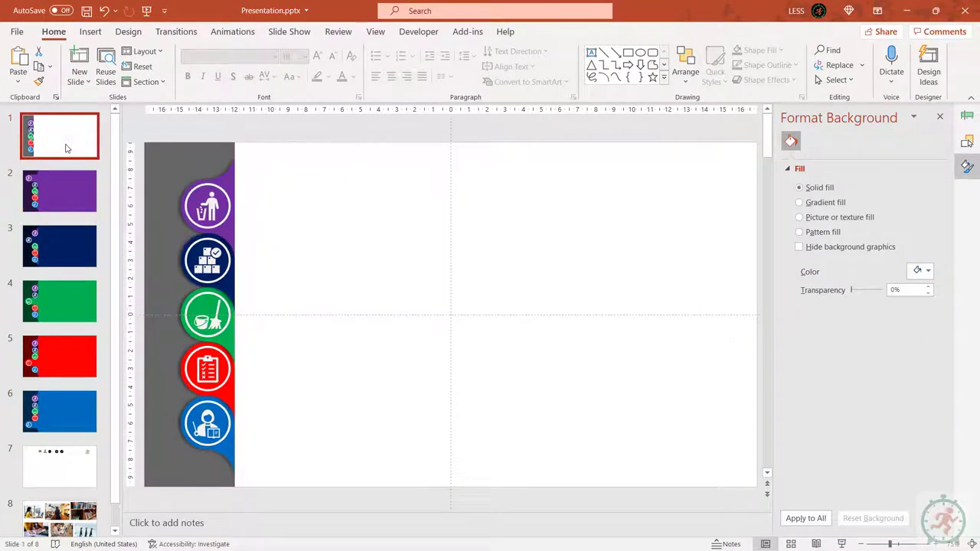
{"action": "left_click", "coordinate": [70, 116]}
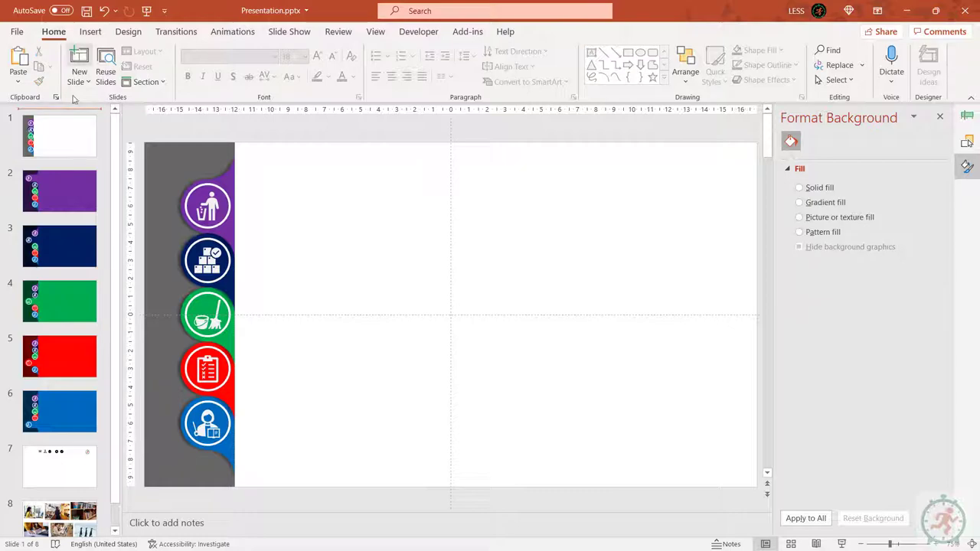
Add a new slide at the start and delete its two empty placeholders.
{"action": "left_click", "coordinate": [79, 58]}
{"action": "left_click_drag", "start_coordinate": [203, 182], "coordinate": [724, 428]}
{"action": "key", "text": "Delete"}
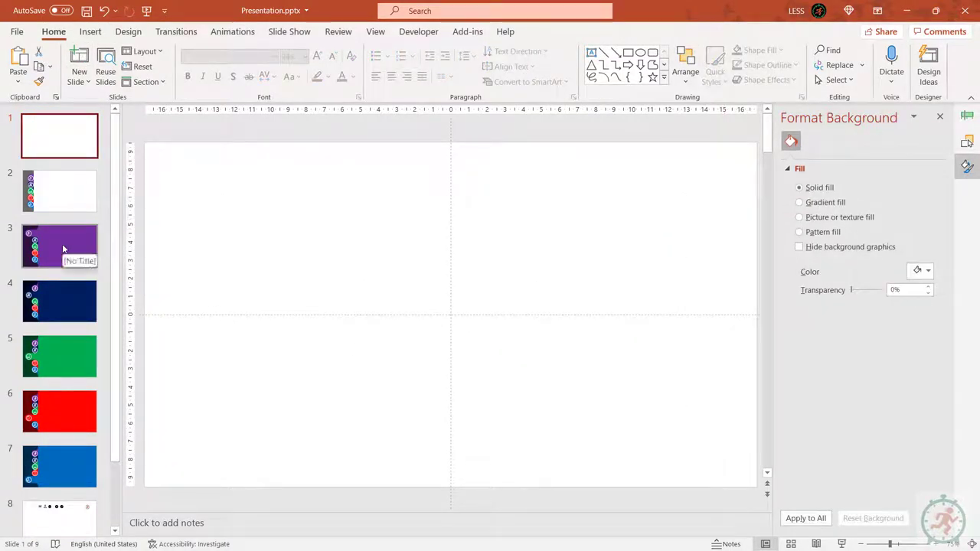
Paste copies of the white sidebar slide after the navy, green, red and blue slides.
{"action": "left_click", "coordinate": [63, 249]}
{"action": "left_click", "coordinate": [60, 275]}
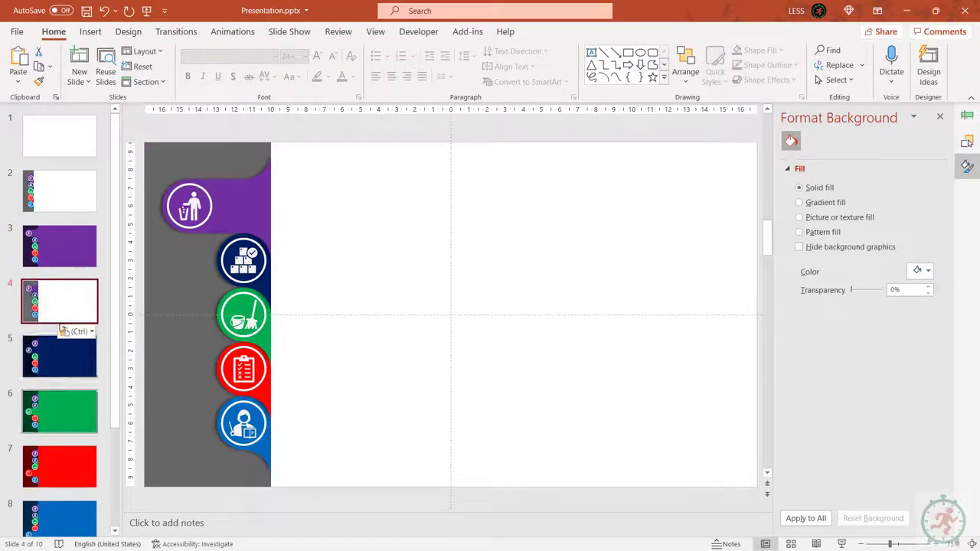
{"action": "left_click", "coordinate": [60, 358]}
{"action": "key", "text": "ctrl+v"}
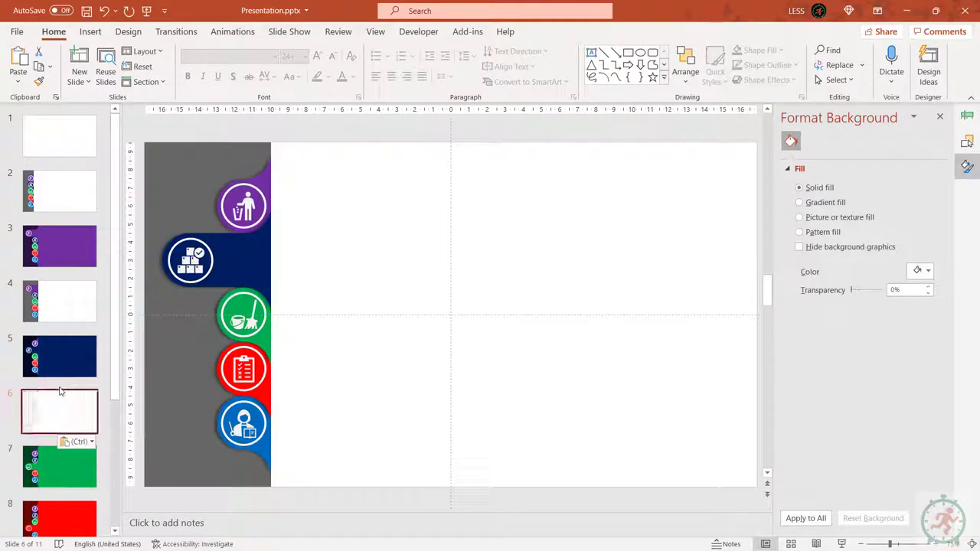
{"action": "left_click", "coordinate": [59, 372]}
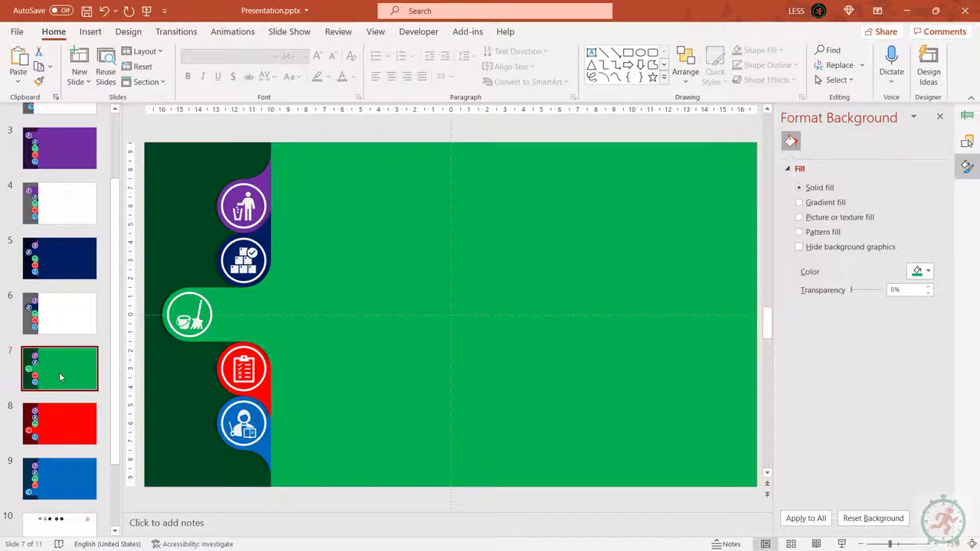
{"action": "key", "text": "ctrl+v"}
{"action": "left_click", "coordinate": [61, 481]}
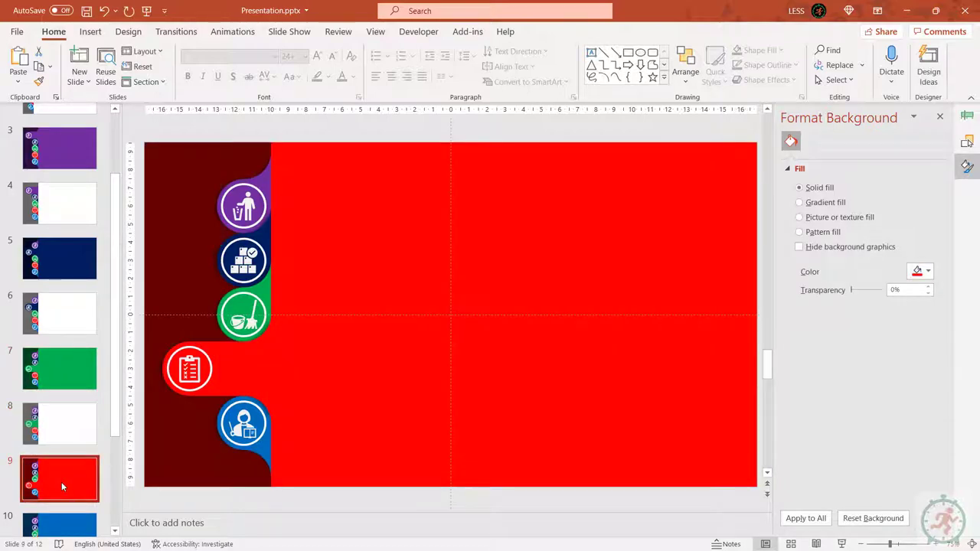
{"action": "key", "text": "ctrl+v"}
{"action": "left_click", "coordinate": [59, 387]}
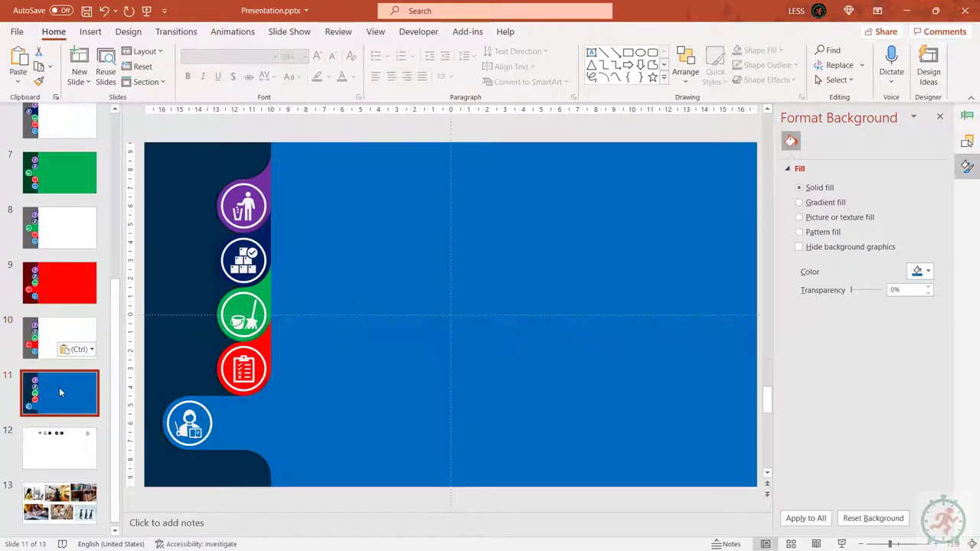
{"action": "left_click", "coordinate": [59, 423]}
{"action": "key", "text": "ctrl+v"}
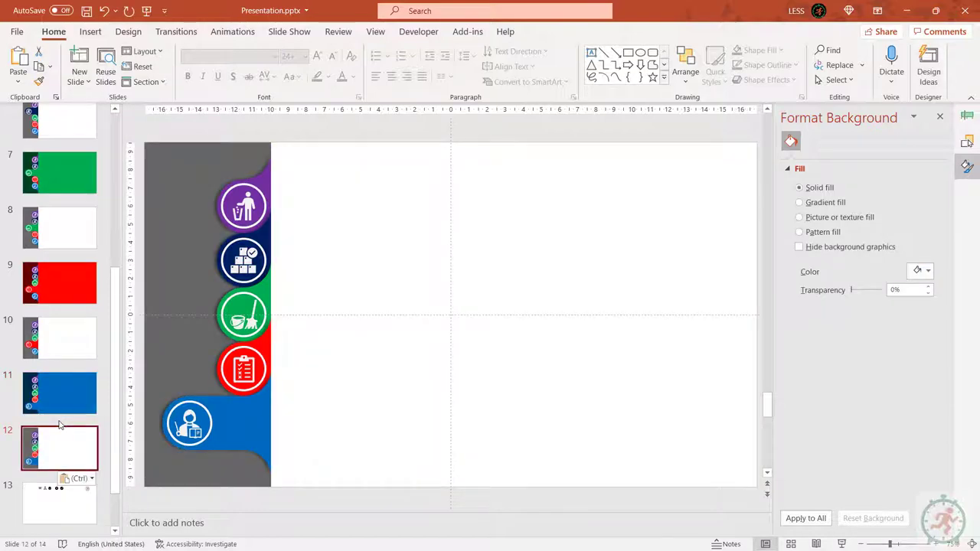
Paste one more copy of the white sidebar slide between slides 4 and 5.
{"action": "scroll", "coordinate": [61, 291], "scroll_direction": "up", "scroll_amount": 4}
{"action": "scroll", "coordinate": [61, 291], "scroll_direction": "up", "scroll_amount": 1}
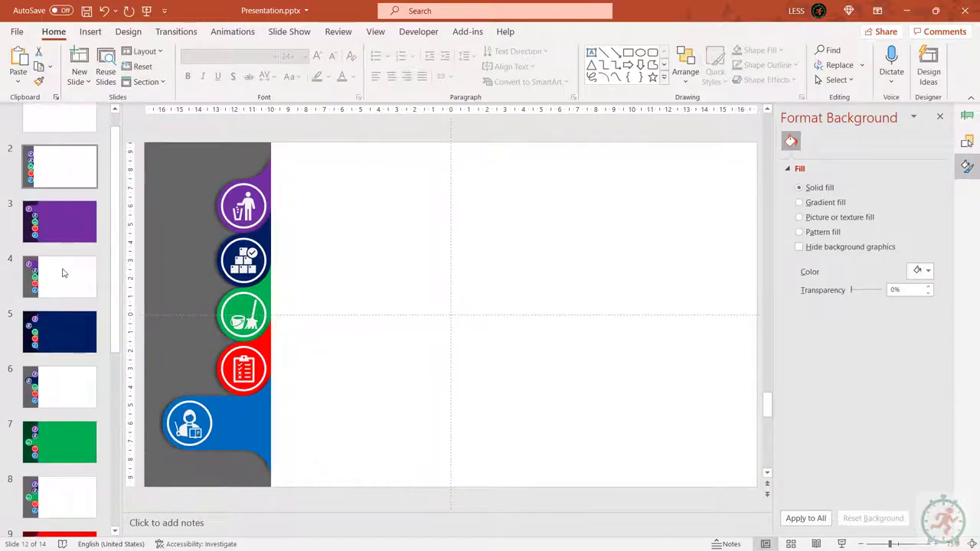
{"action": "left_click", "coordinate": [61, 276]}
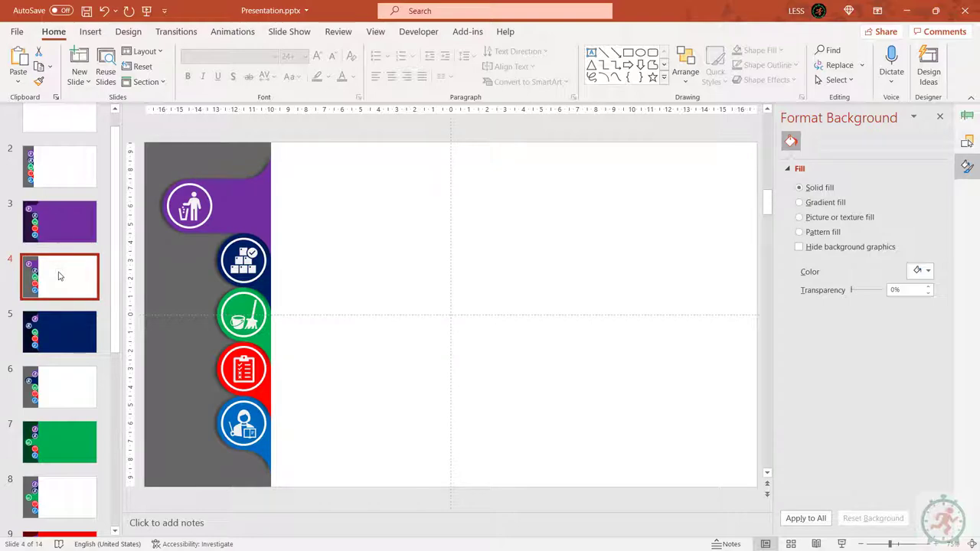
{"action": "left_click", "coordinate": [60, 306]}
{"action": "key", "text": "ctrl+v"}
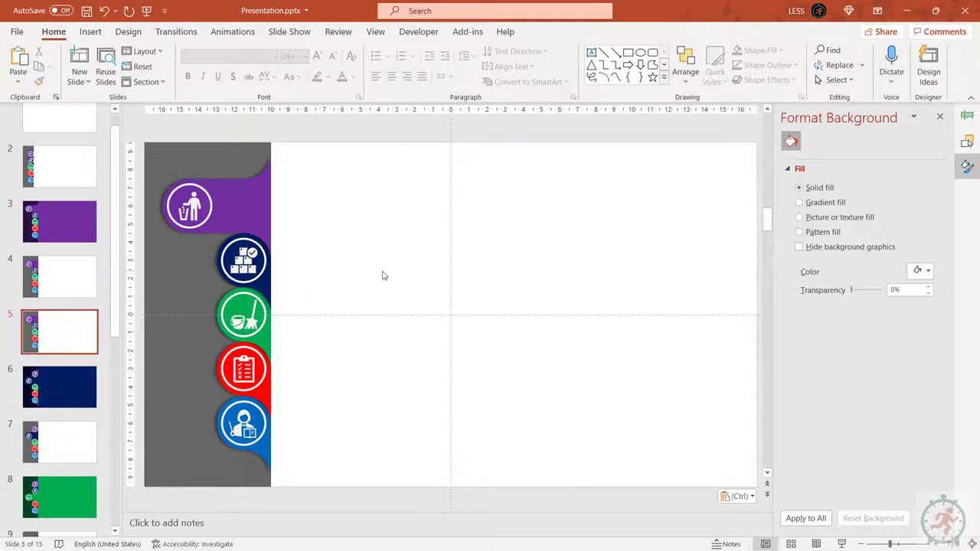
{"action": "scroll", "coordinate": [86, 437], "scroll_direction": "down", "scroll_amount": 3}
{"action": "scroll", "coordinate": [86, 437], "scroll_direction": "down", "scroll_amount": 5}
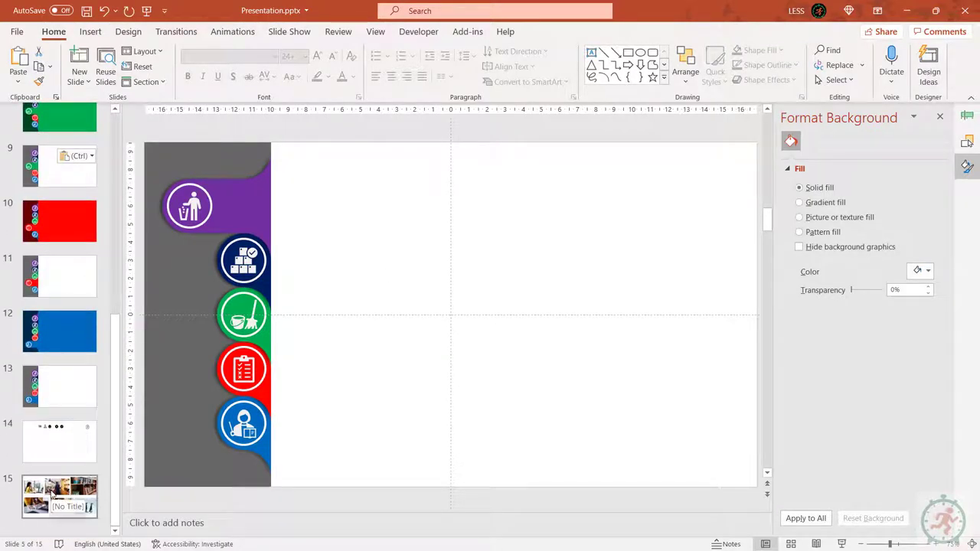
{"action": "key", "text": "End"}
Crop the woman-at-computer, second and bookshelf photos on slide 15 to a 16:9 aspect ratio.
{"action": "left_click", "coordinate": [257, 225]}
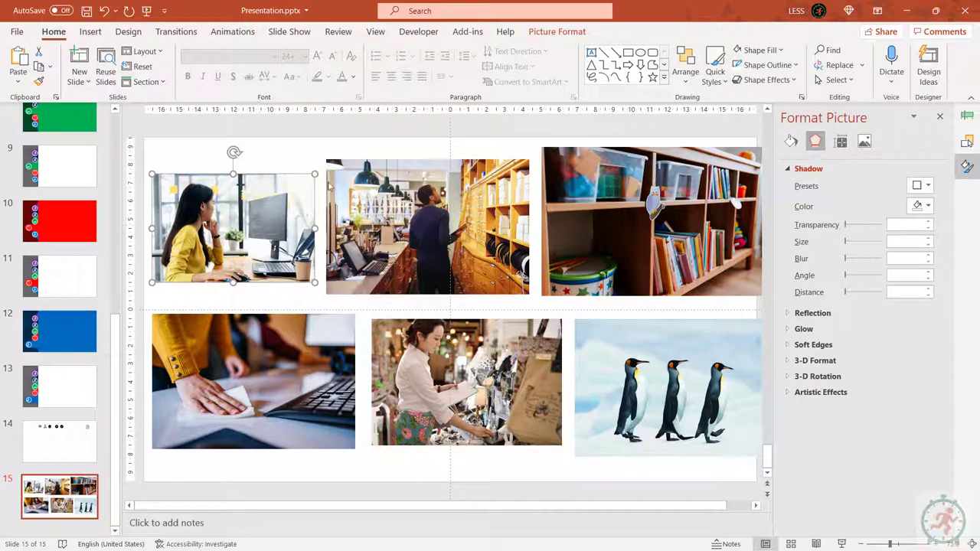
{"action": "left_click", "coordinate": [571, 36]}
{"action": "left_click", "coordinate": [829, 74]}
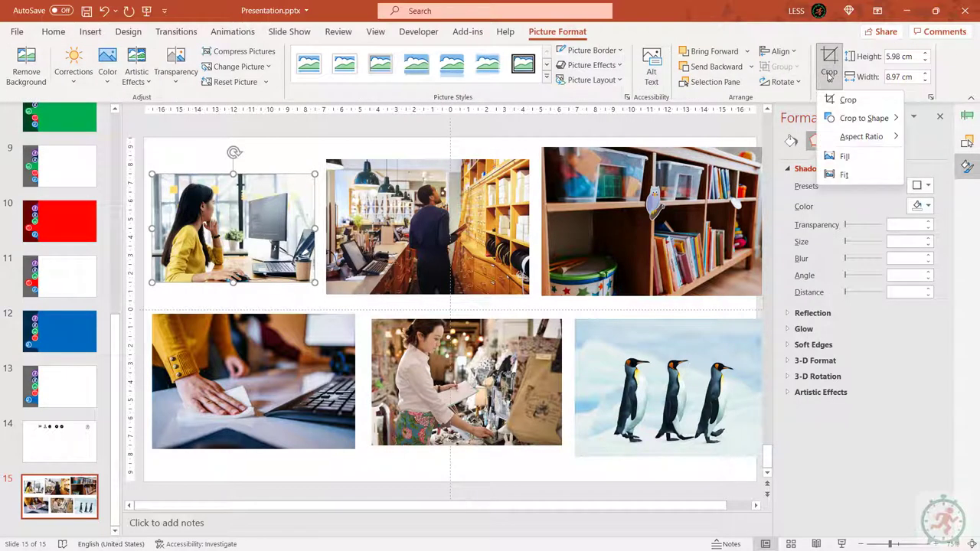
{"action": "mouse_move", "coordinate": [861, 137]}
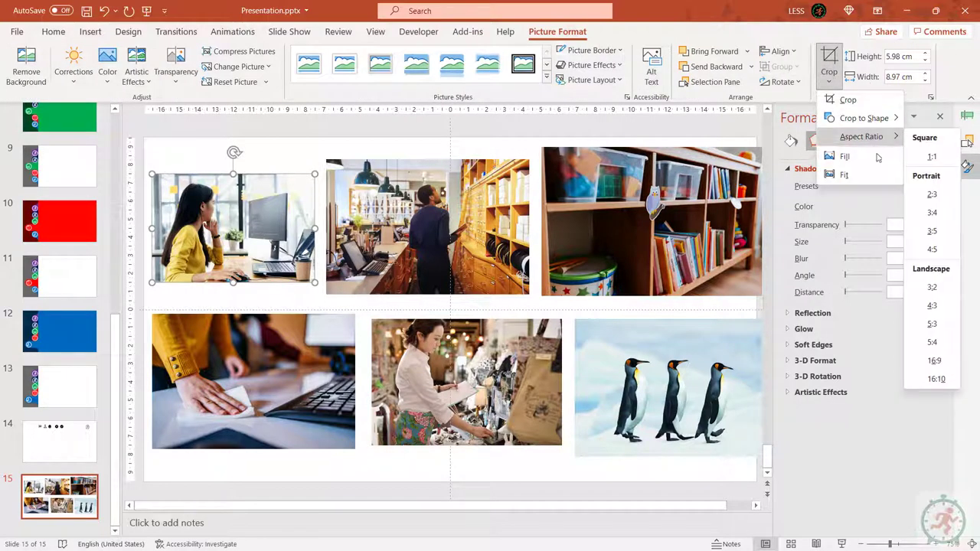
{"action": "left_click", "coordinate": [933, 361]}
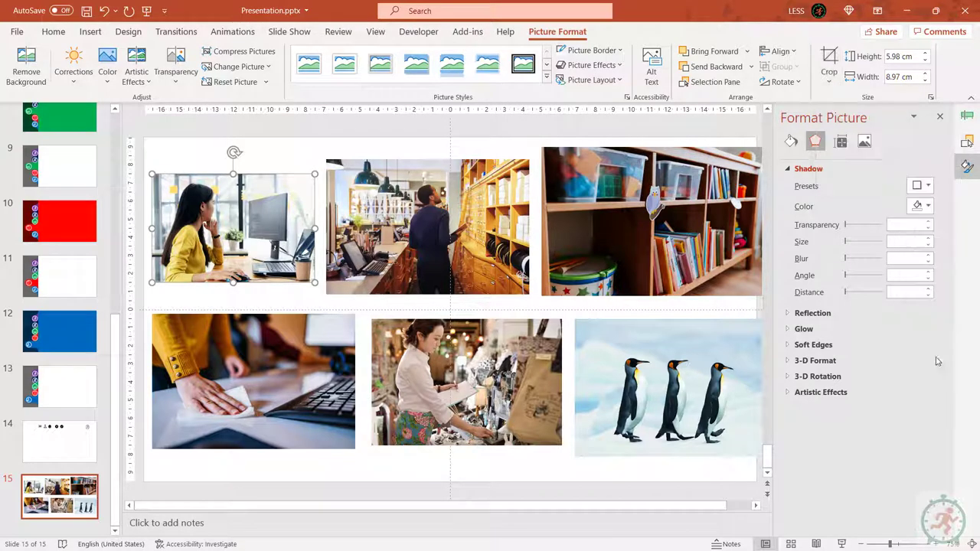
{"action": "left_click", "coordinate": [353, 189]}
{"action": "left_click", "coordinate": [829, 80]}
{"action": "mouse_move", "coordinate": [863, 135]}
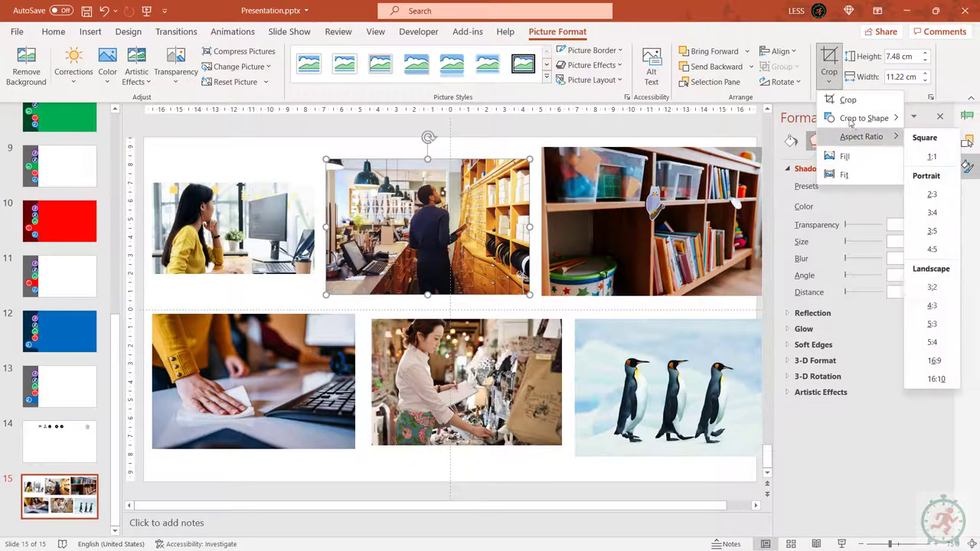
{"action": "left_click", "coordinate": [935, 360]}
{"action": "left_click", "coordinate": [589, 211]}
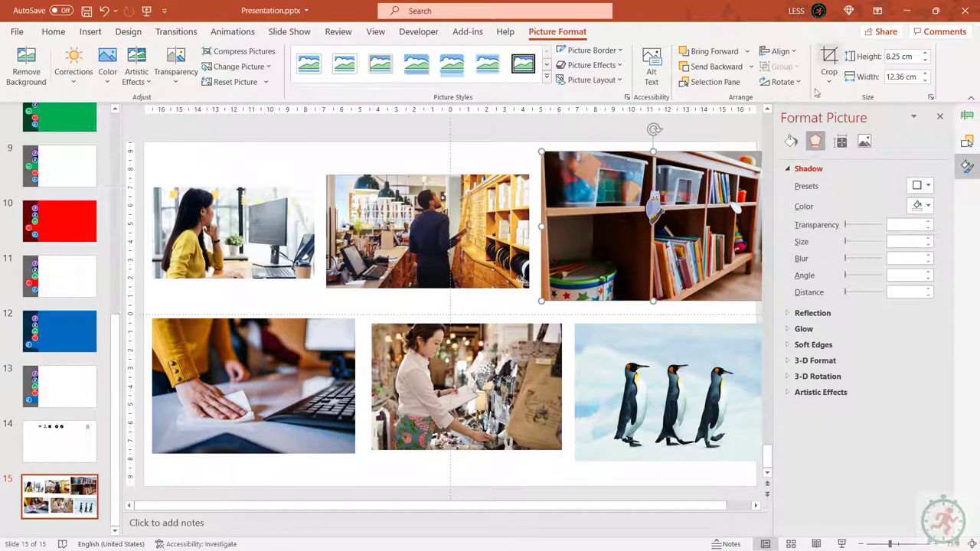
{"action": "left_click", "coordinate": [828, 79]}
{"action": "mouse_move", "coordinate": [864, 136]}
{"action": "left_click", "coordinate": [935, 361]}
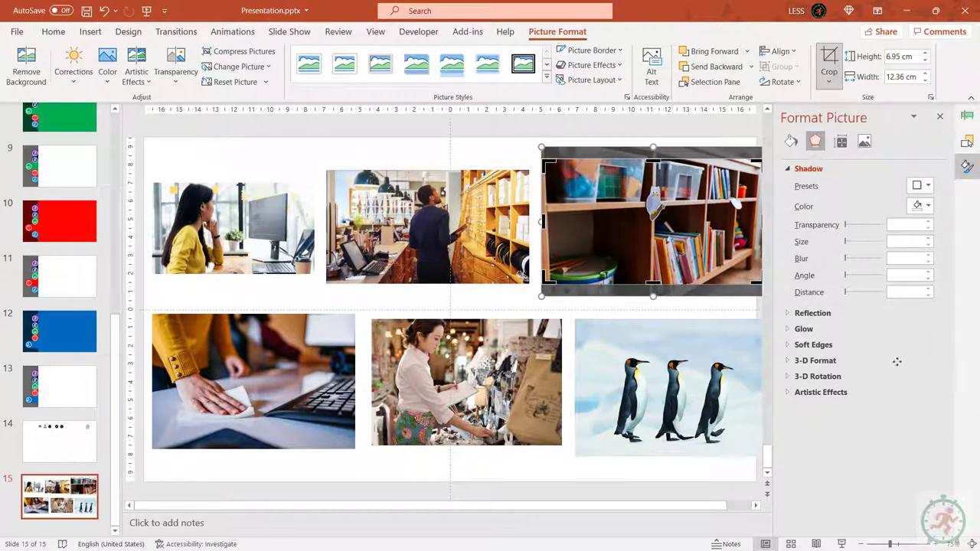
Crop the keyboard, shop and penguins photos to 16:9 as well.
{"action": "left_click", "coordinate": [303, 378]}
{"action": "left_click", "coordinate": [829, 80]}
{"action": "mouse_move", "coordinate": [863, 136]}
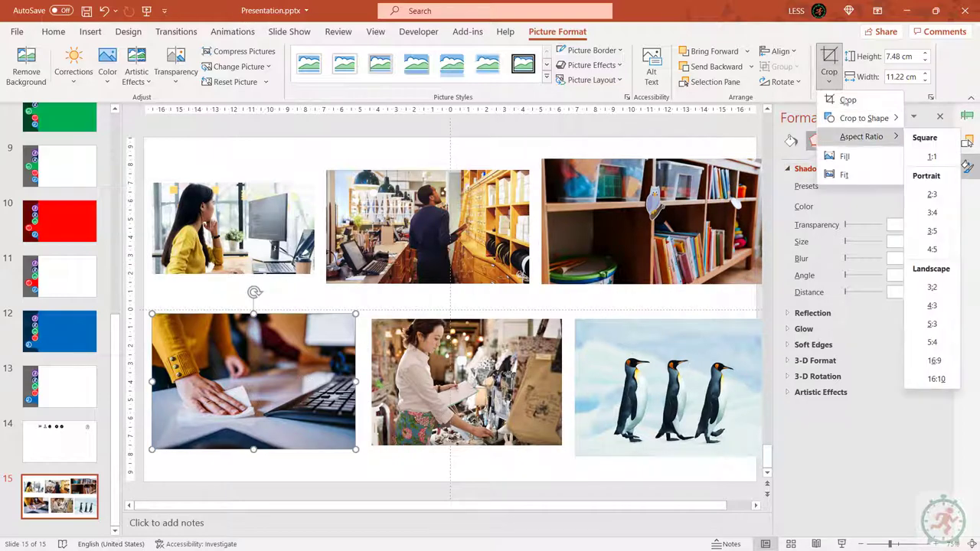
{"action": "left_click", "coordinate": [935, 361]}
{"action": "left_click", "coordinate": [494, 350]}
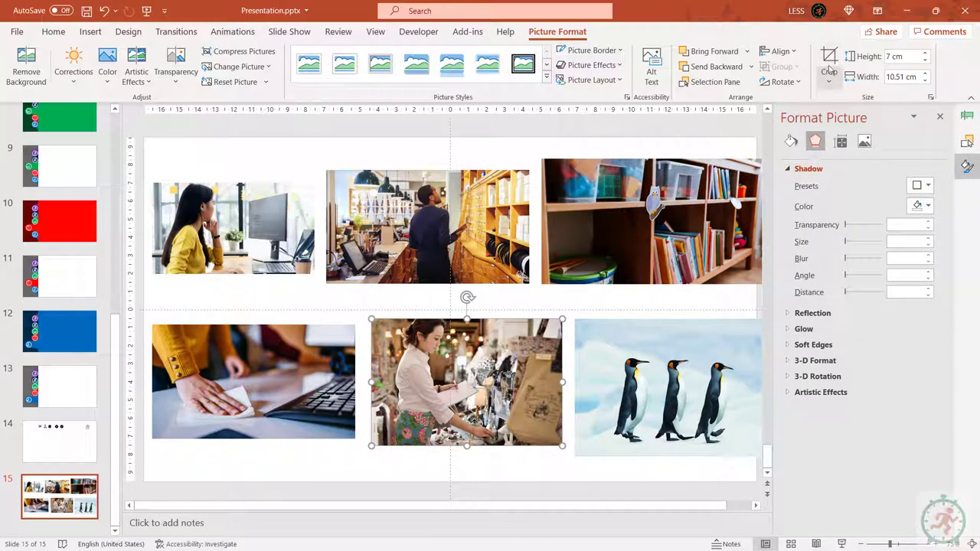
{"action": "left_click", "coordinate": [828, 58]}
{"action": "left_click", "coordinate": [829, 79]}
{"action": "mouse_move", "coordinate": [863, 135]}
{"action": "left_click", "coordinate": [934, 360]}
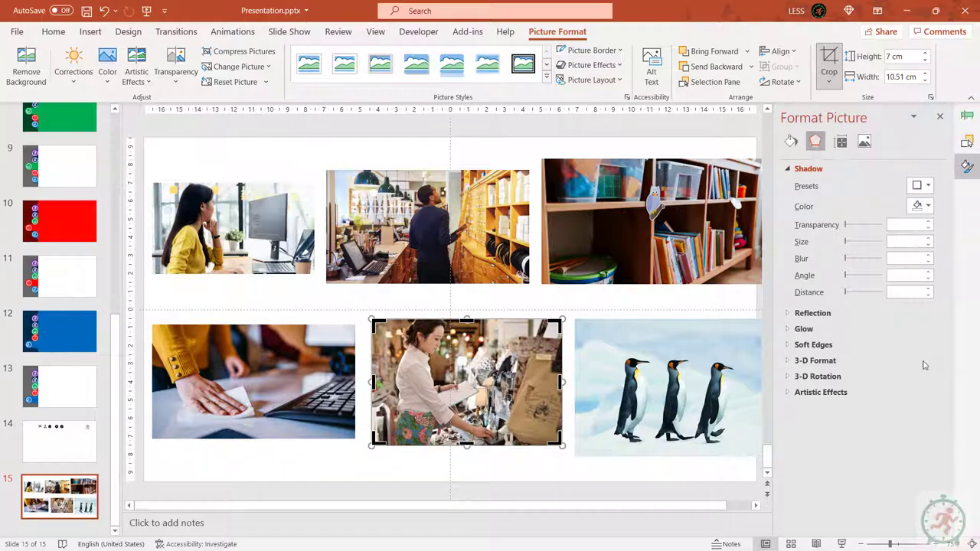
{"action": "left_click", "coordinate": [673, 382]}
{"action": "left_click", "coordinate": [829, 80]}
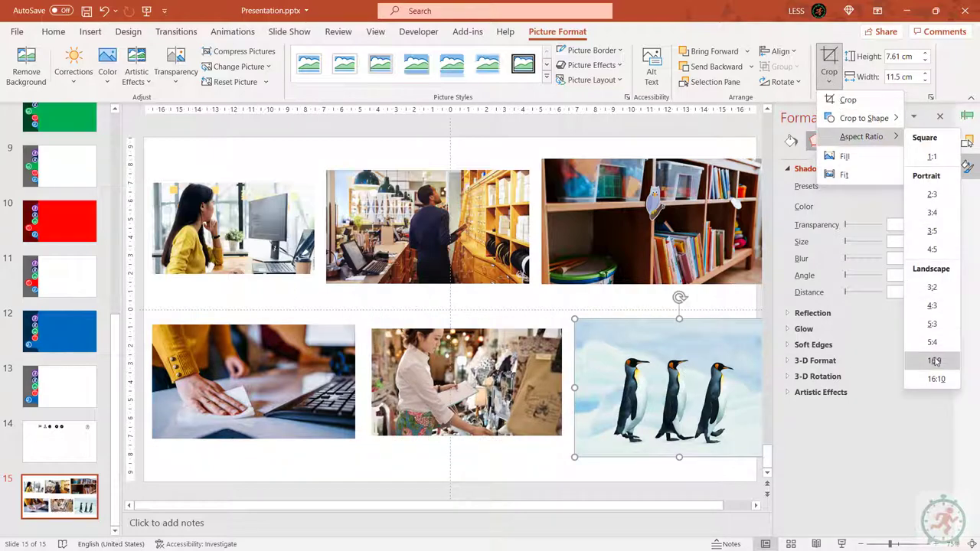
{"action": "left_click", "coordinate": [934, 360]}
{"action": "left_click", "coordinate": [385, 161]}
{"action": "left_click", "coordinate": [269, 197]}
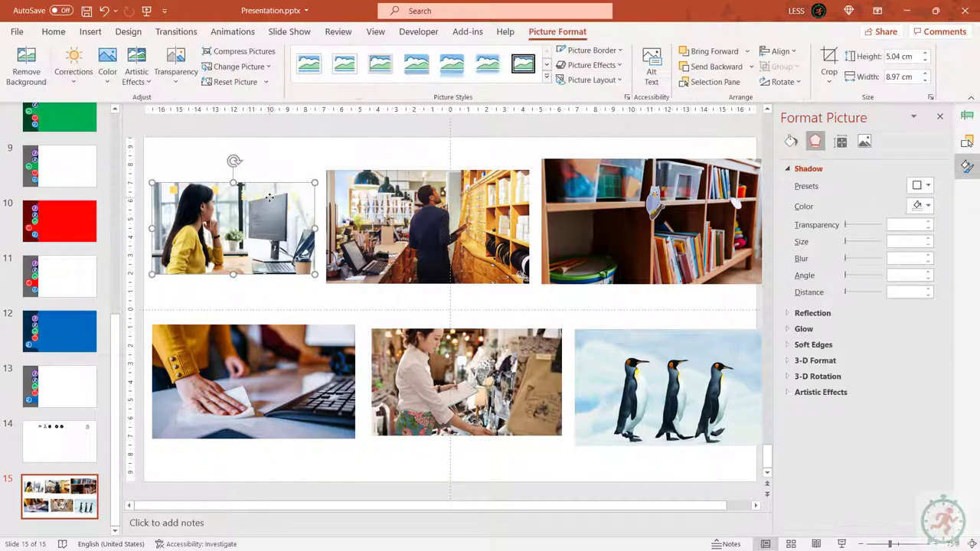
Make the woman-at-computer photo slide 1's background, darkened to -60% brightness.
{"action": "key", "text": "Delete"}
{"action": "scroll", "coordinate": [56, 143], "scroll_direction": "up", "scroll_amount": 10}
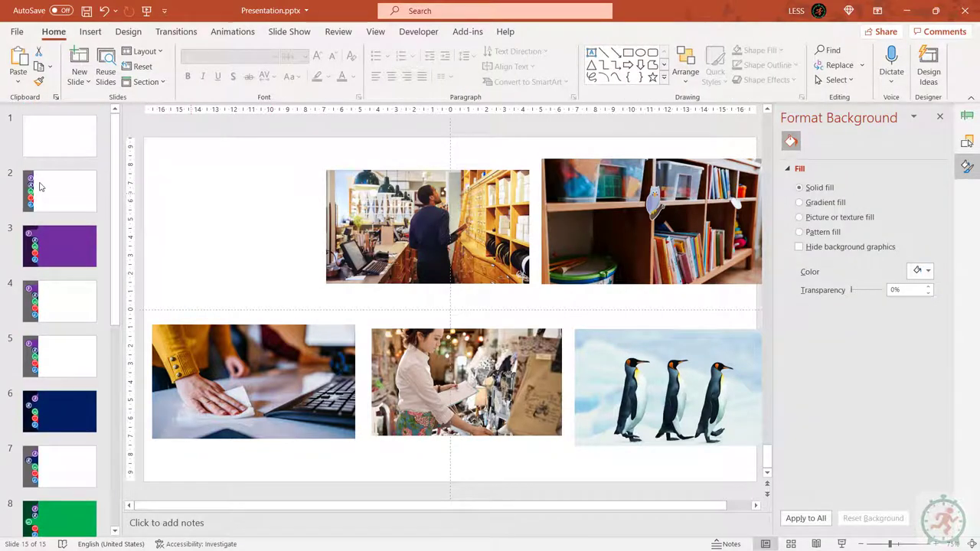
{"action": "left_click", "coordinate": [57, 143]}
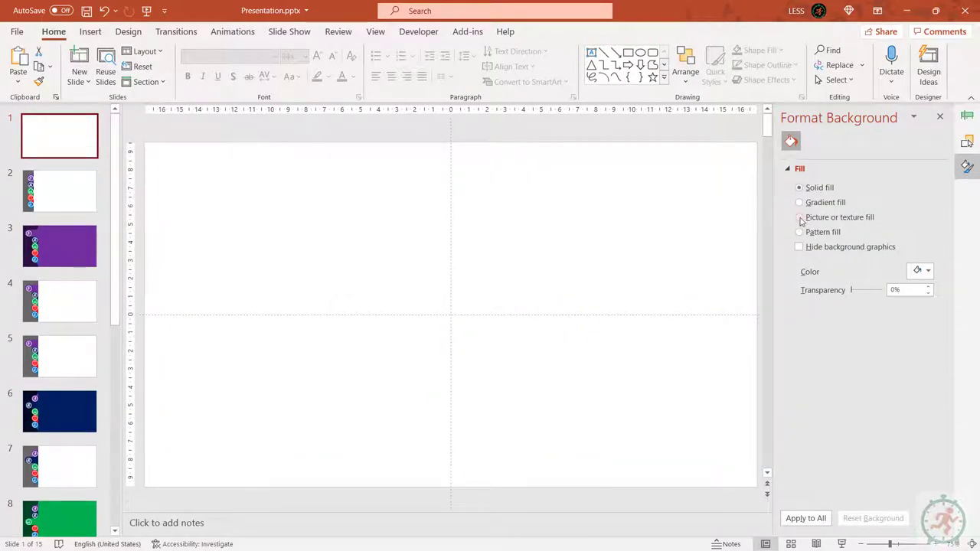
{"action": "left_click", "coordinate": [799, 217]}
{"action": "left_click", "coordinate": [865, 284]}
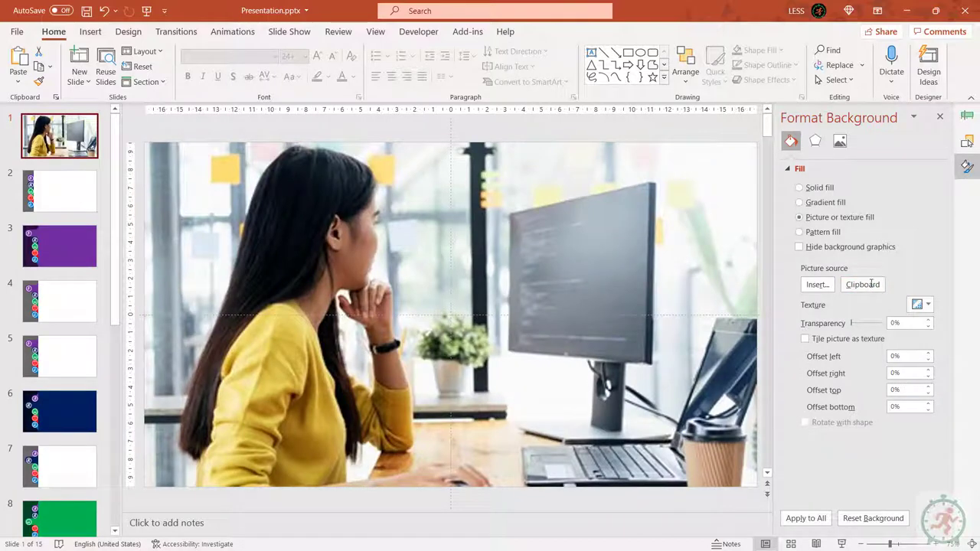
{"action": "left_click", "coordinate": [839, 142]}
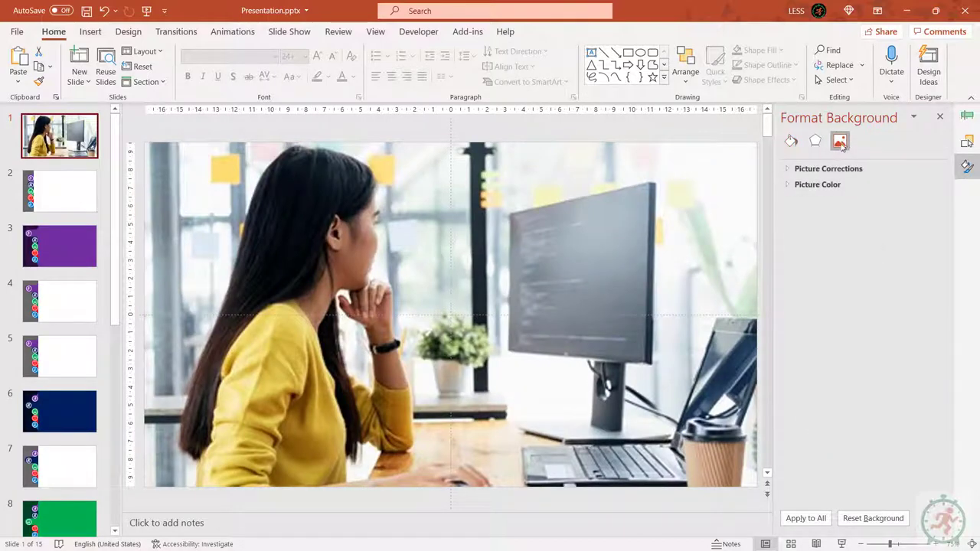
{"action": "left_click", "coordinate": [791, 169]}
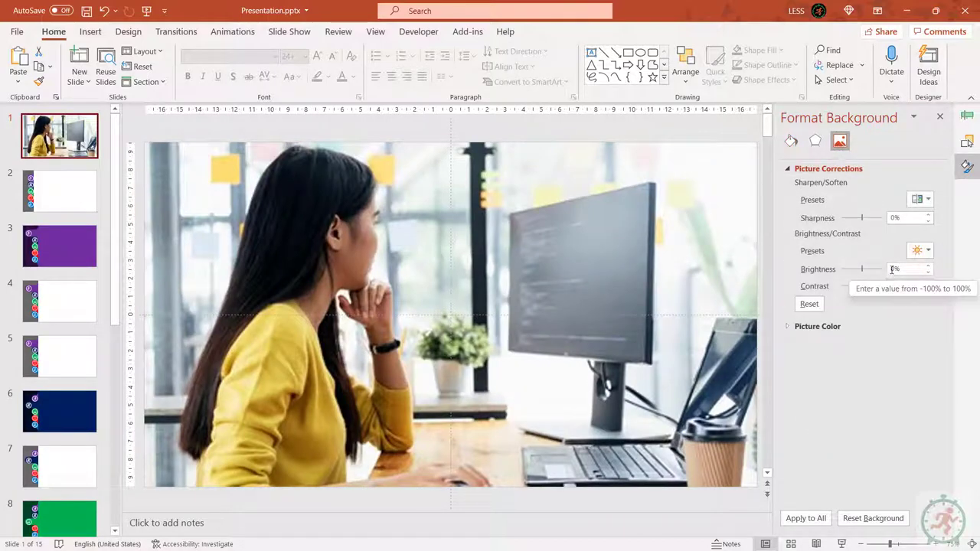
{"action": "type", "text": "-60"}
{"action": "key", "text": "Return"}
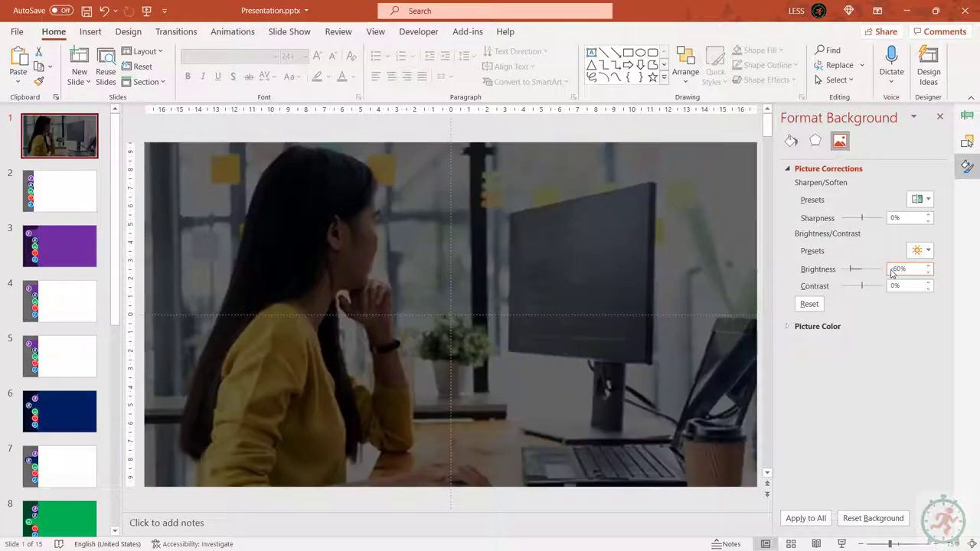
Give slide 2 the copied photo as its background at lowered brightness.
{"action": "left_click", "coordinate": [67, 196]}
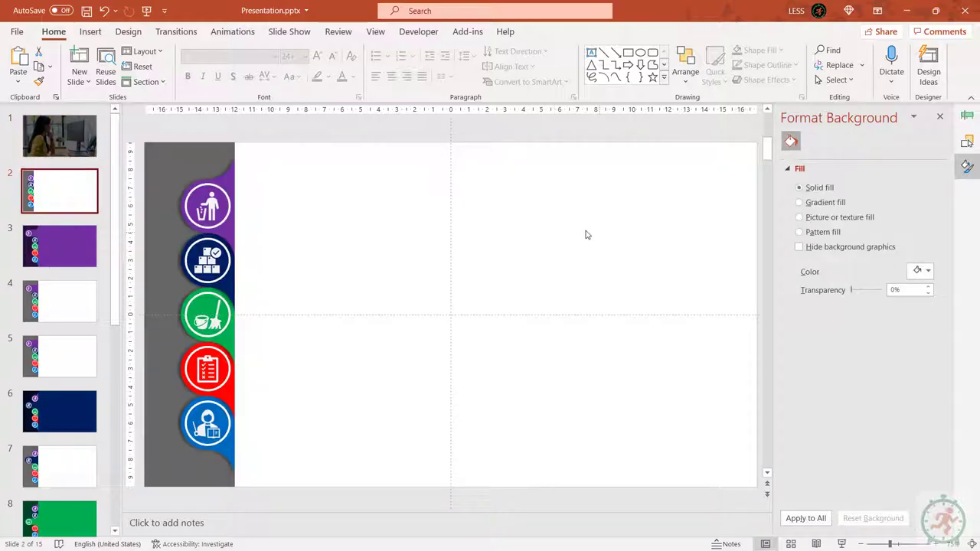
{"action": "left_click", "coordinate": [799, 217]}
{"action": "left_click", "coordinate": [863, 284]}
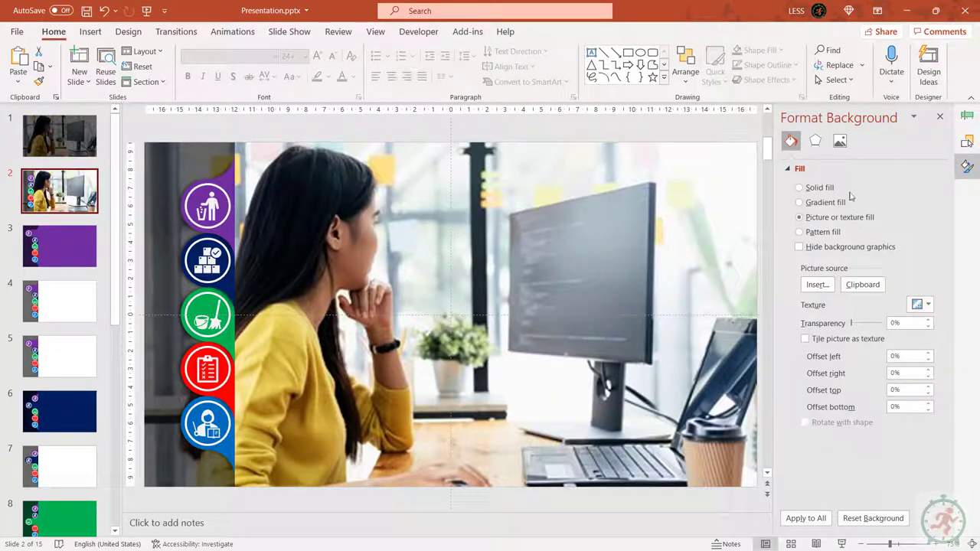
{"action": "left_click", "coordinate": [839, 141]}
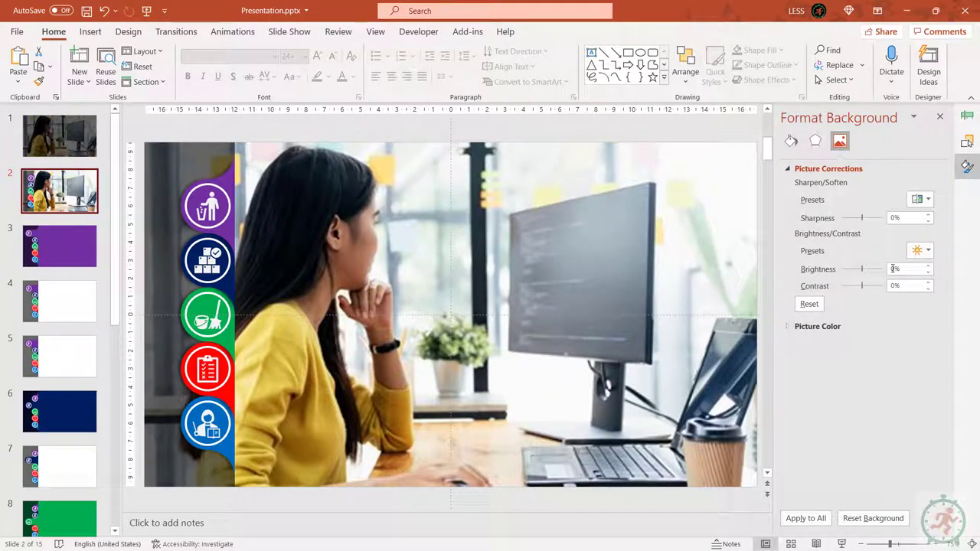
{"action": "key", "text": "Return"}
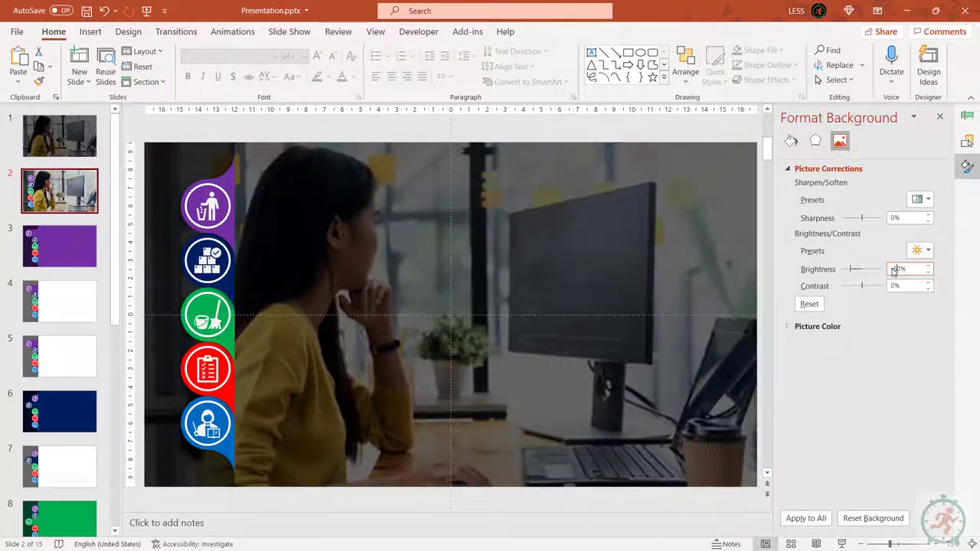
Fill slide 4's background with the copied photo, darkened to -50% brightness.
{"action": "left_click", "coordinate": [66, 320]}
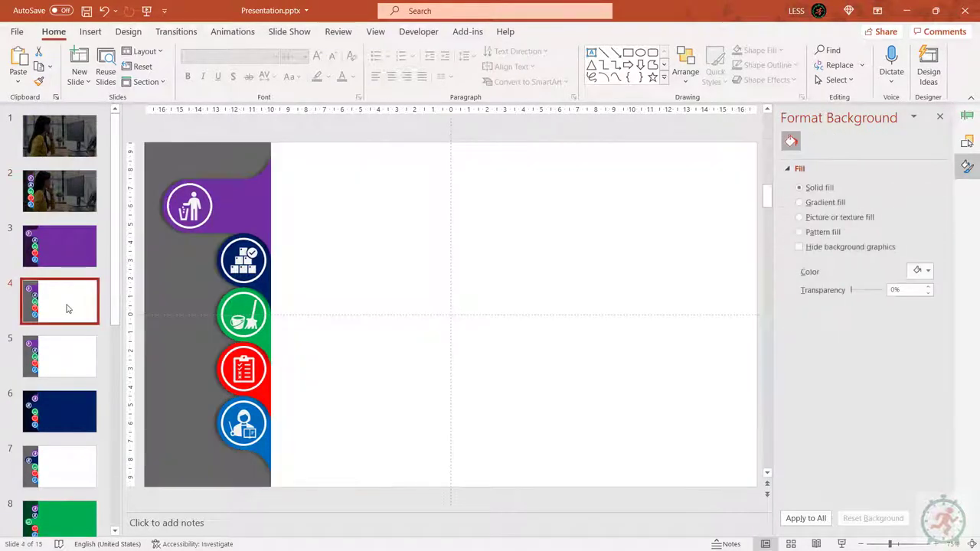
{"action": "scroll", "coordinate": [69, 370], "scroll_direction": "down", "scroll_amount": 5}
{"action": "left_click", "coordinate": [61, 494]}
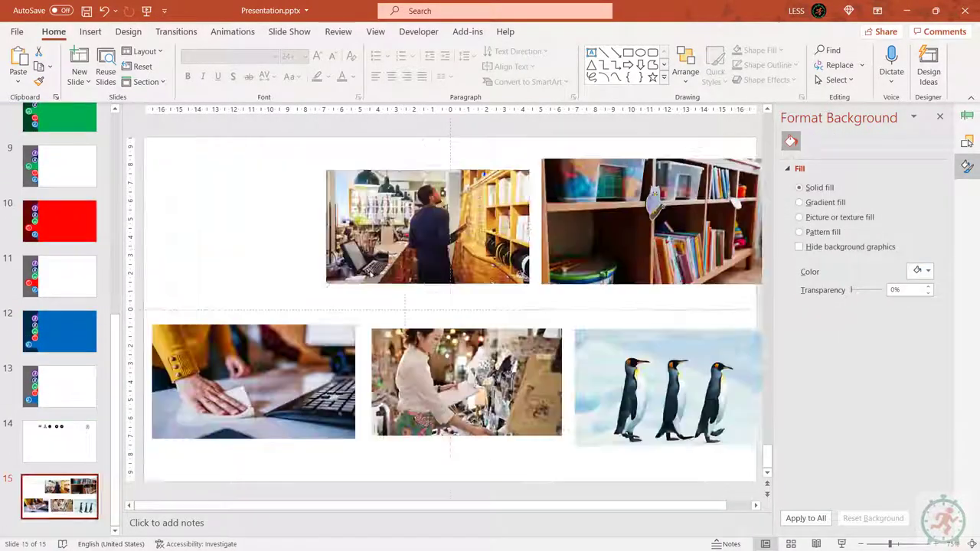
{"action": "scroll", "coordinate": [80, 233], "scroll_direction": "up", "scroll_amount": 5}
{"action": "left_click", "coordinate": [62, 301]}
{"action": "left_click", "coordinate": [799, 217]}
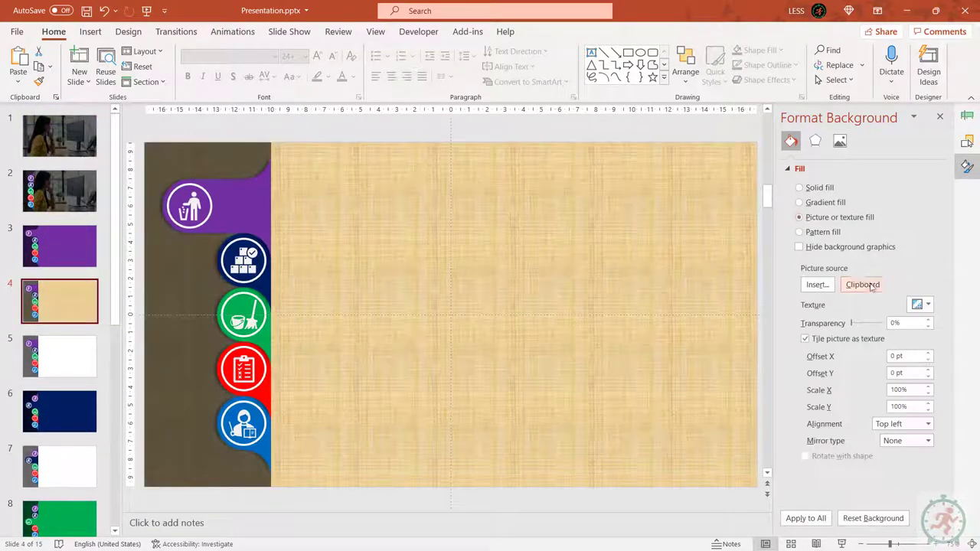
{"action": "left_click", "coordinate": [862, 284]}
{"action": "left_click", "coordinate": [840, 141]}
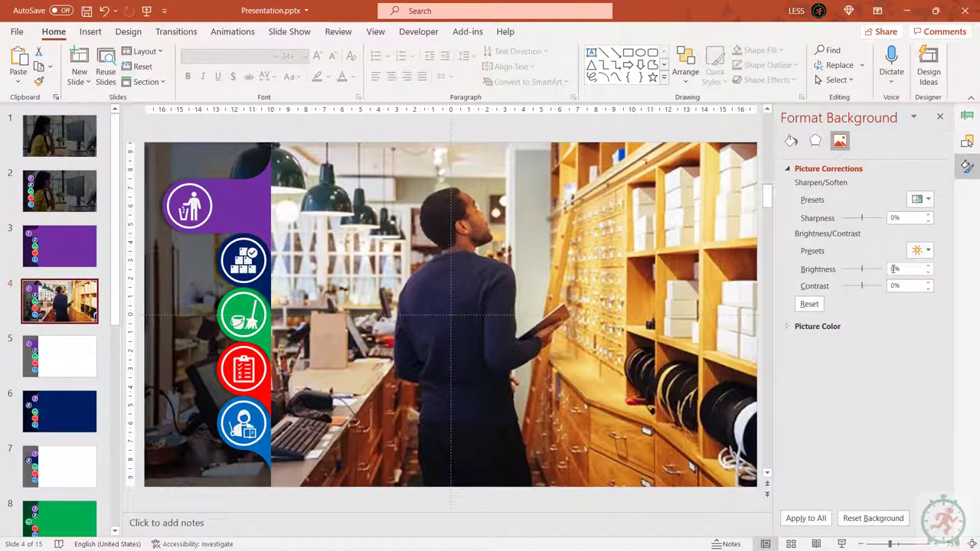
{"action": "left_click", "coordinate": [893, 269]}
{"action": "type", "text": "-50"}
{"action": "key", "text": "Return"}
Fill slide 5's background with the copied photo at -60% brightness.
{"action": "left_click", "coordinate": [59, 355]}
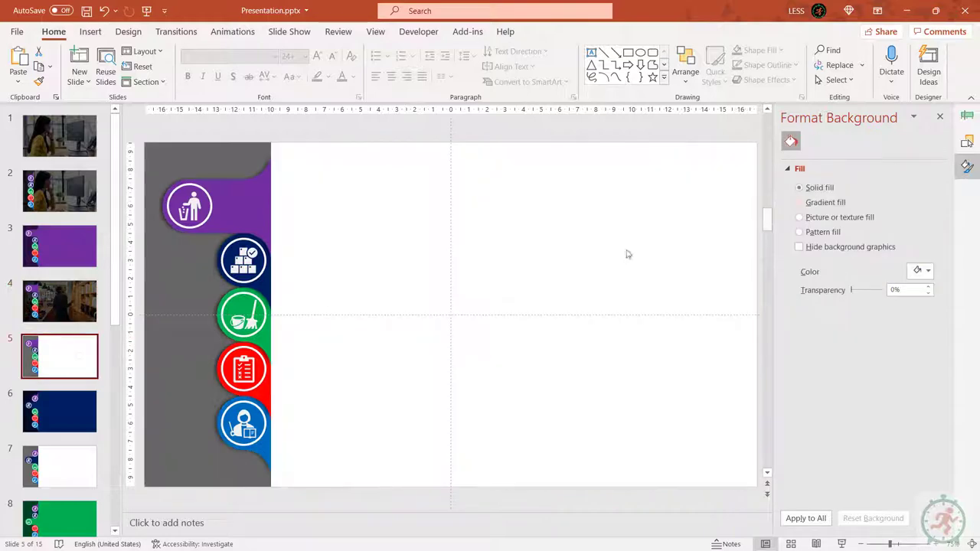
{"action": "left_click", "coordinate": [799, 220]}
{"action": "left_click", "coordinate": [863, 283]}
{"action": "left_click", "coordinate": [839, 141]}
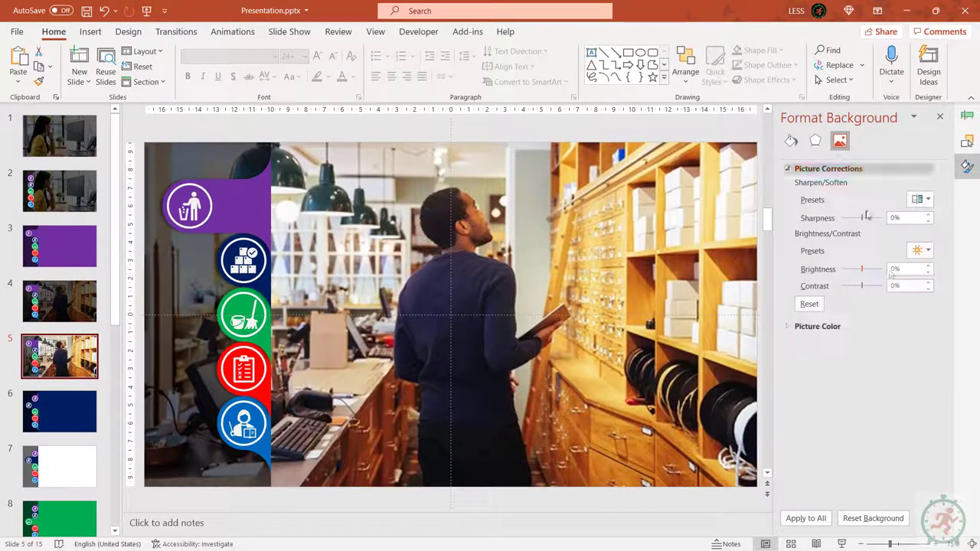
{"action": "type", "text": "-60"}
{"action": "key", "text": "Return"}
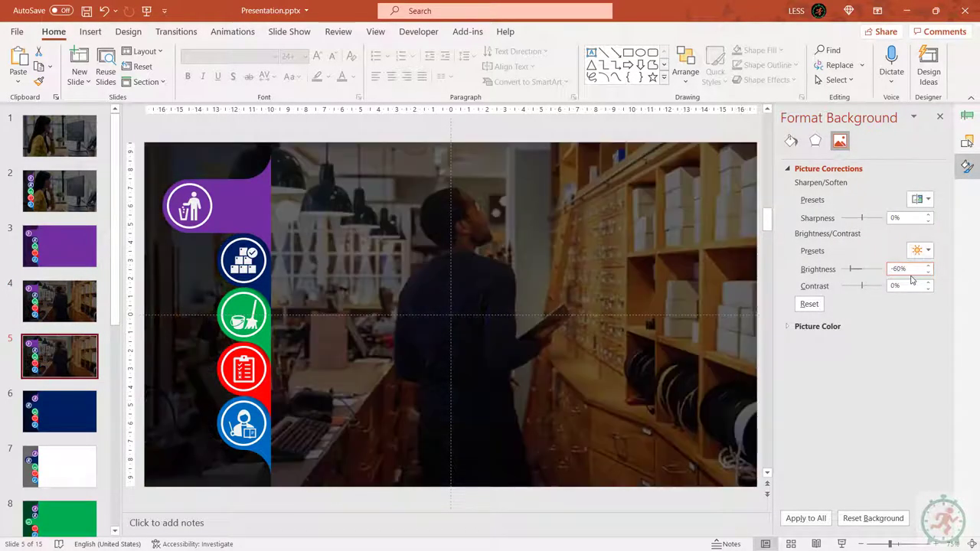
Use the bookshelf photo from slide 15 as slide 7's background picture.
{"action": "left_click", "coordinate": [58, 462]}
{"action": "scroll", "coordinate": [59, 462], "scroll_direction": "down", "scroll_amount": 5}
{"action": "left_click", "coordinate": [59, 496]}
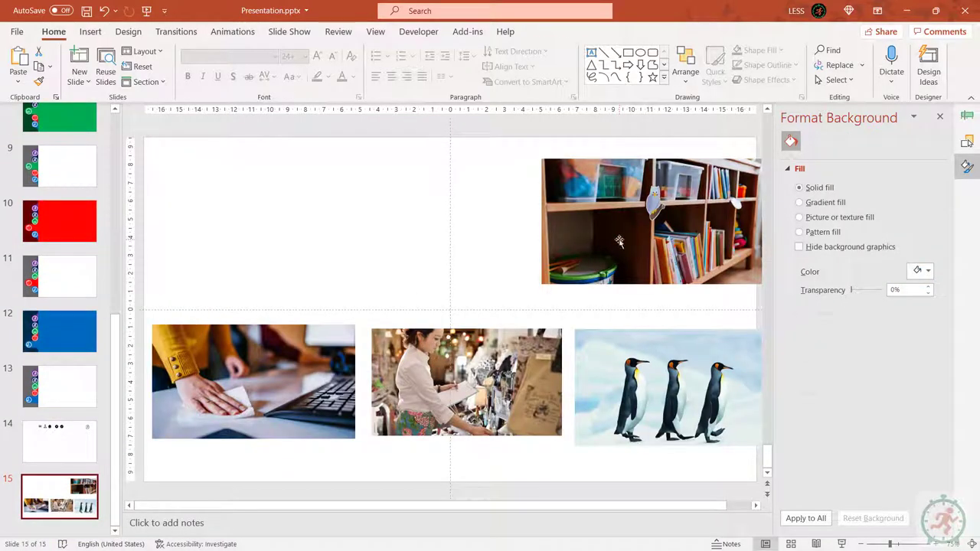
{"action": "scroll", "coordinate": [97, 194], "scroll_direction": "up", "scroll_amount": 3}
{"action": "left_click", "coordinate": [60, 253]}
{"action": "left_click", "coordinate": [799, 217]}
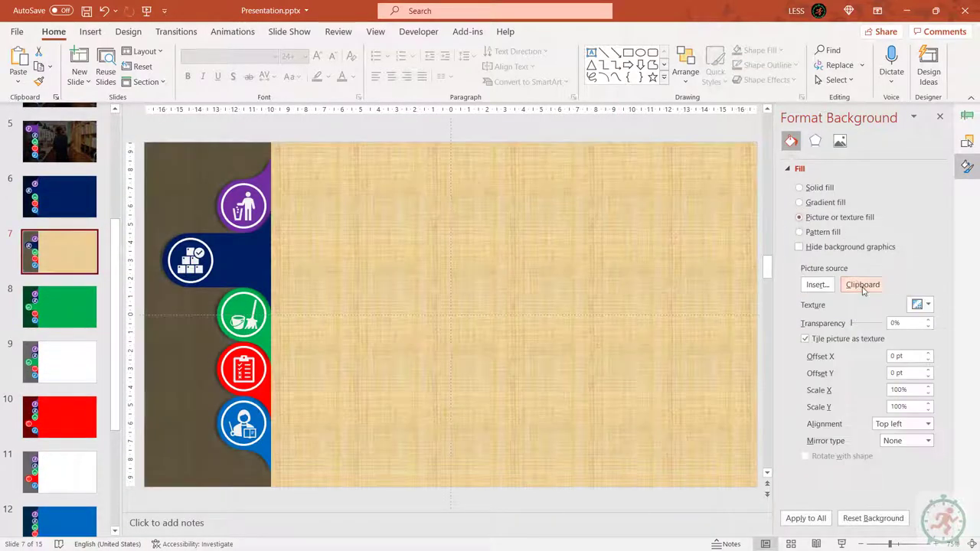
{"action": "left_click", "coordinate": [863, 284]}
{"action": "left_click", "coordinate": [839, 140]}
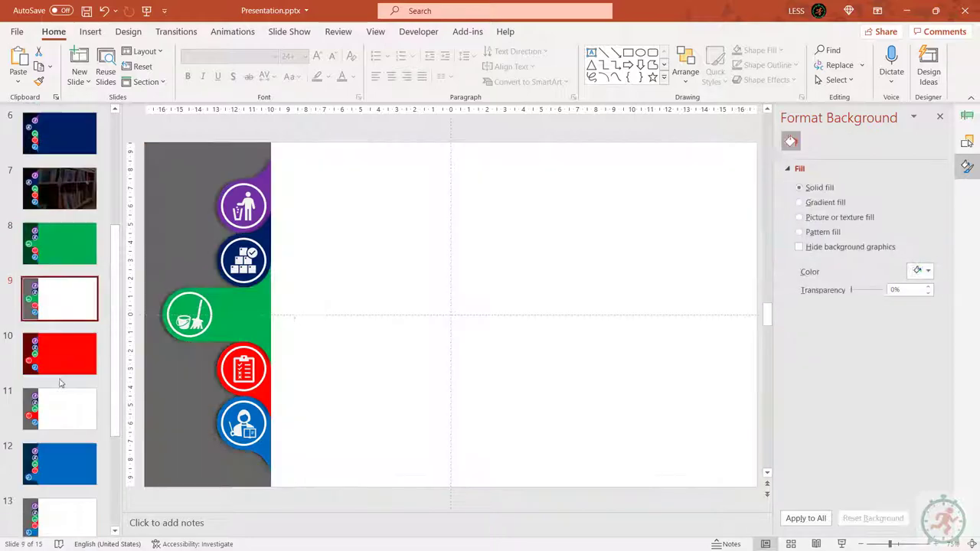
Cut the desk-cleaning photo from slide 15 and make it slide 9's background.
{"action": "left_click", "coordinate": [59, 495]}
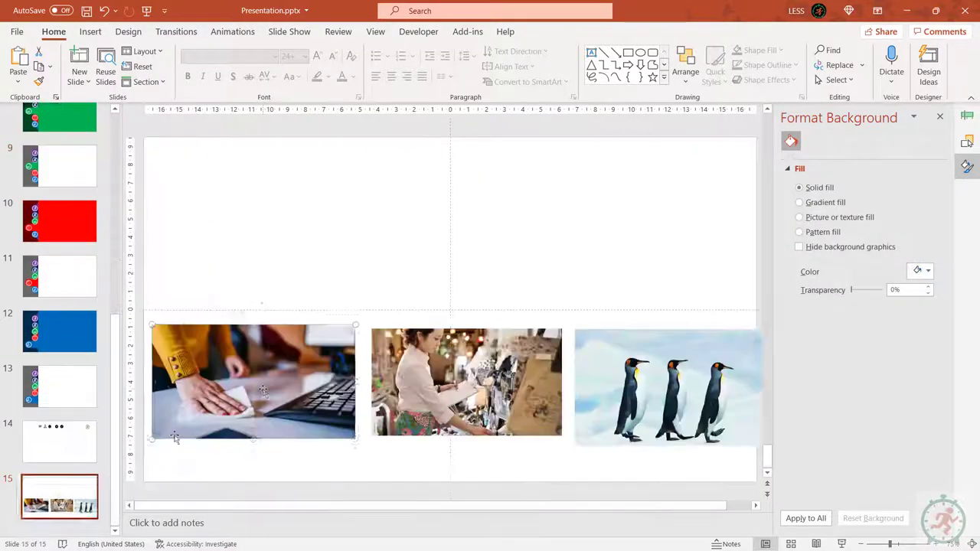
{"action": "left_click", "coordinate": [252, 367]}
{"action": "key", "text": "Delete"}
{"action": "left_click", "coordinate": [60, 166]}
{"action": "left_click", "coordinate": [799, 217]}
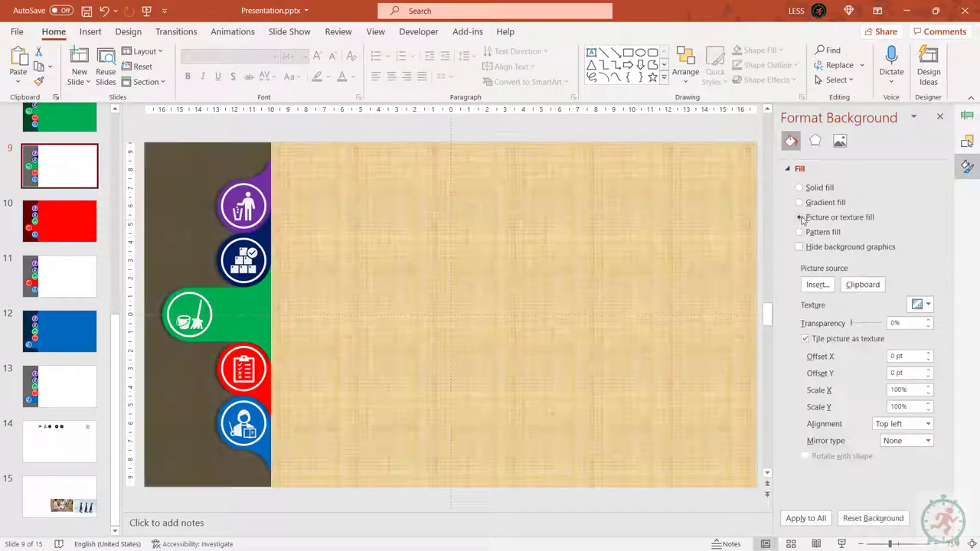
{"action": "left_click", "coordinate": [863, 284]}
{"action": "left_click", "coordinate": [840, 140]}
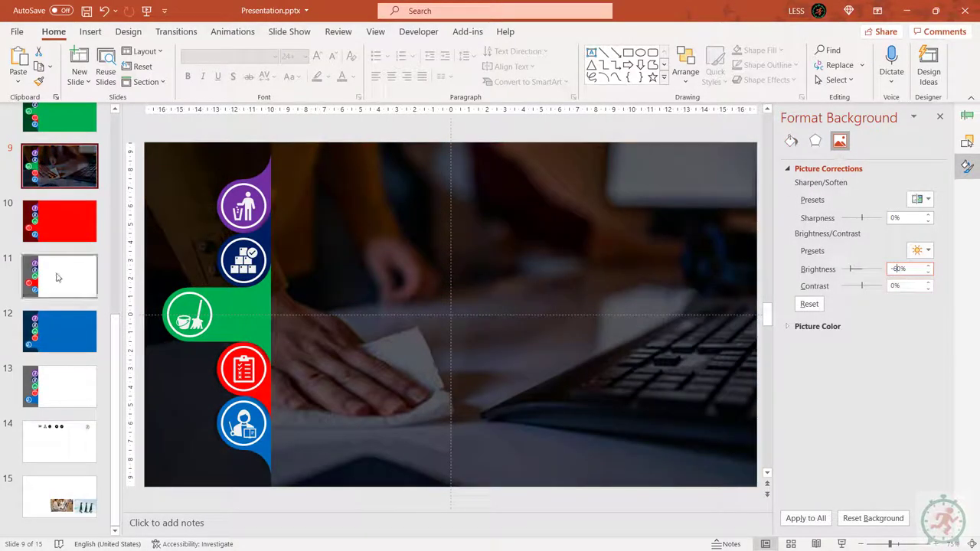
Cut the woman photo from slide 15 into slide 11's background at -50% brightness.
{"action": "left_click", "coordinate": [56, 275]}
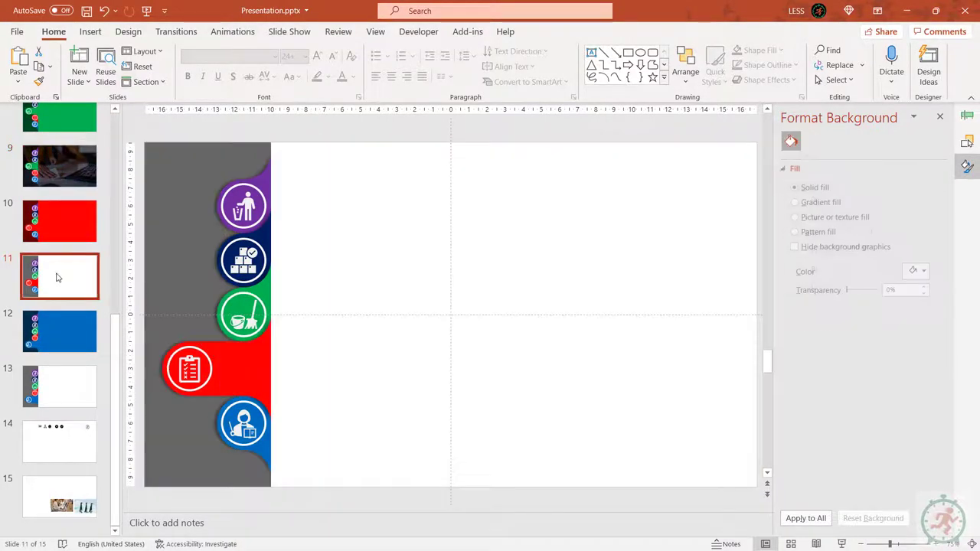
{"action": "key", "text": "End"}
{"action": "left_click", "coordinate": [428, 382]}
{"action": "key", "text": "ctrl+x"}
{"action": "left_click", "coordinate": [59, 276]}
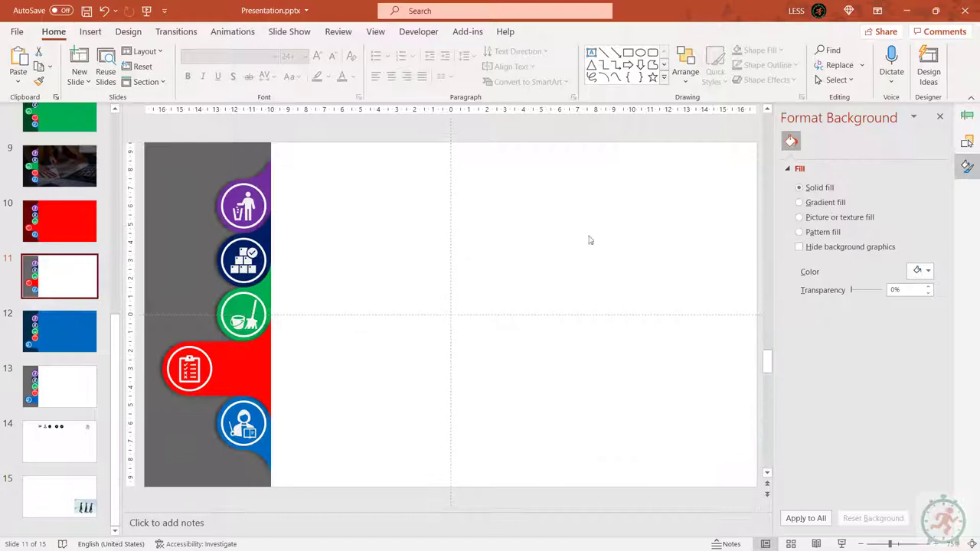
{"action": "left_click", "coordinate": [799, 217]}
{"action": "left_click", "coordinate": [862, 284]}
{"action": "left_click", "coordinate": [836, 143]}
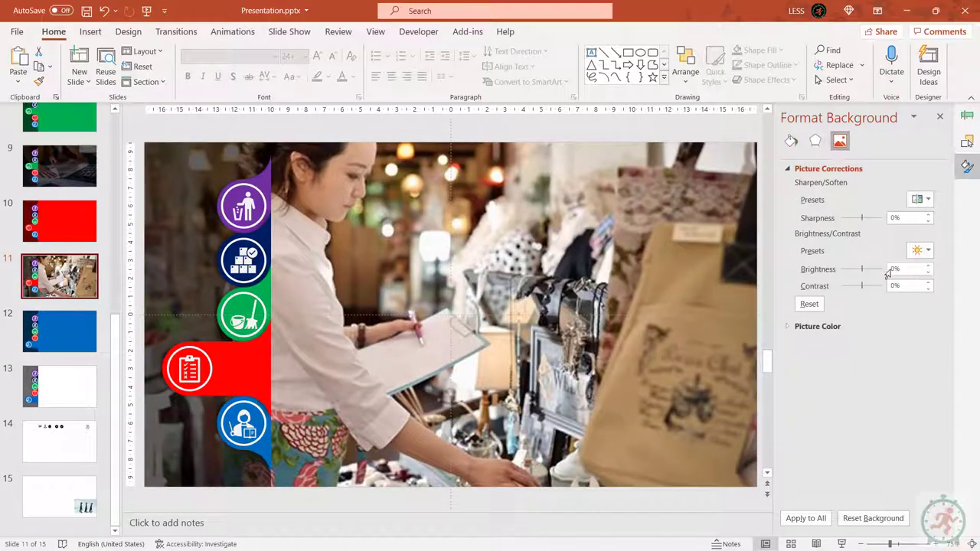
{"action": "left_click", "coordinate": [888, 271]}
{"action": "type", "text": "-50"}
{"action": "key", "text": "Return"}
Cut the penguin photo from slide 15 into slide 13's background at -60% brightness.
{"action": "left_click", "coordinate": [59, 497]}
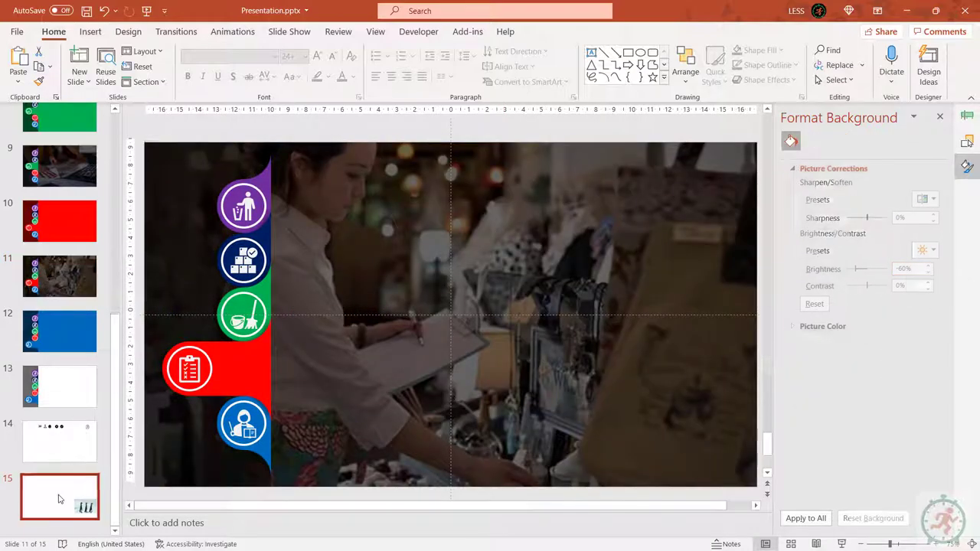
{"action": "left_click", "coordinate": [645, 371]}
{"action": "key", "text": "ctrl+x"}
{"action": "key", "text": "Page_Up"}
{"action": "key", "text": "Page_Up"}
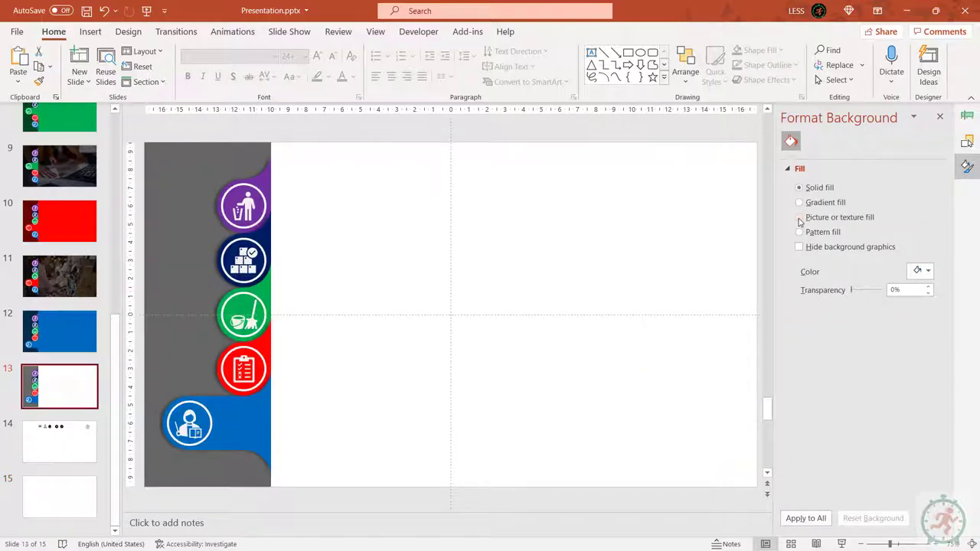
{"action": "left_click", "coordinate": [799, 218]}
{"action": "left_click", "coordinate": [864, 284]}
{"action": "left_click", "coordinate": [840, 140]}
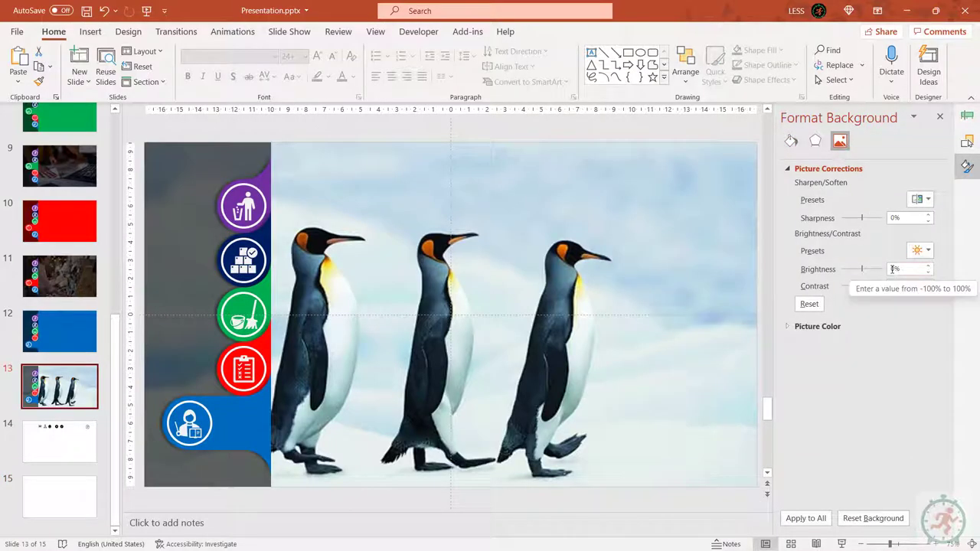
{"action": "type", "text": "-60"}
{"action": "key", "text": "Return"}
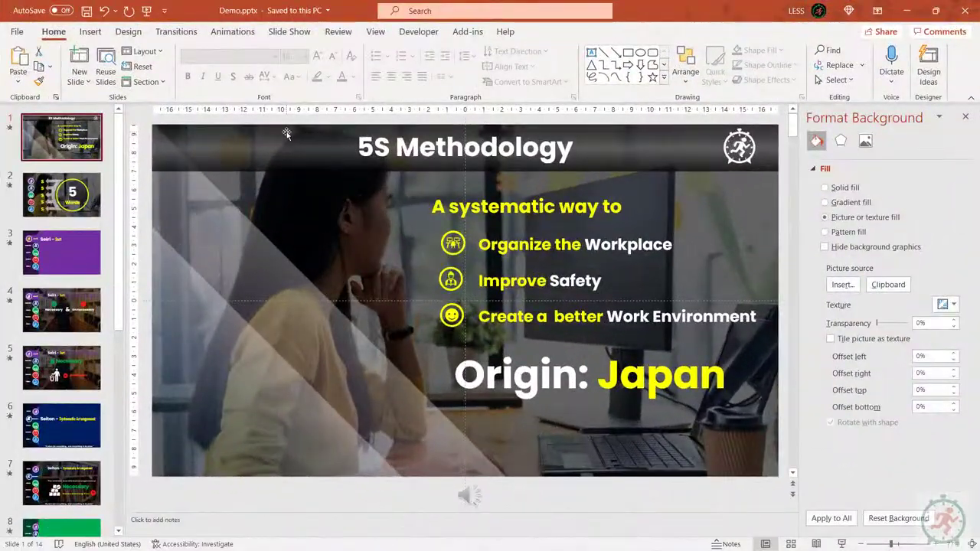
Paste all 5S Methodology slide content from Demo onto slide 1, then delete every animation.
{"action": "key", "text": "ctrl+a"}
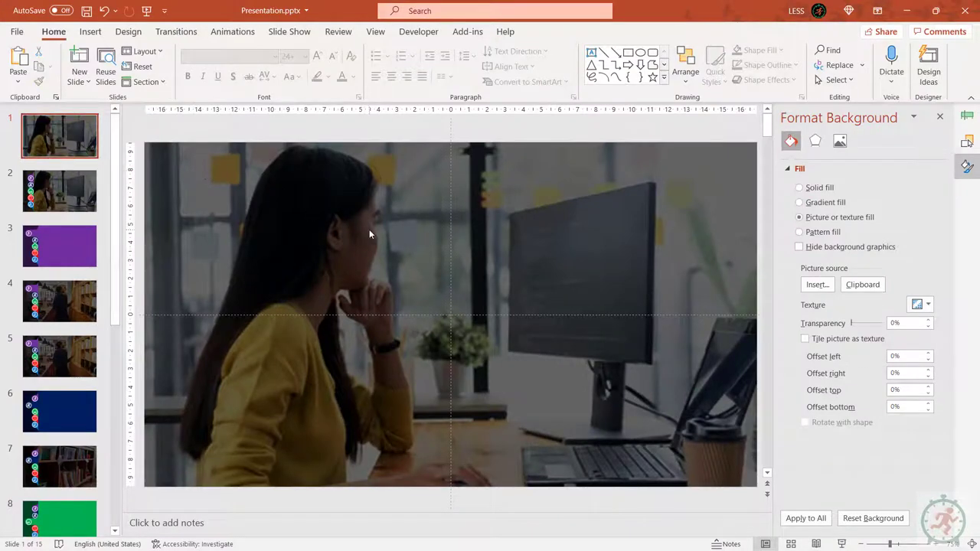
{"action": "key", "text": "ctrl+v"}
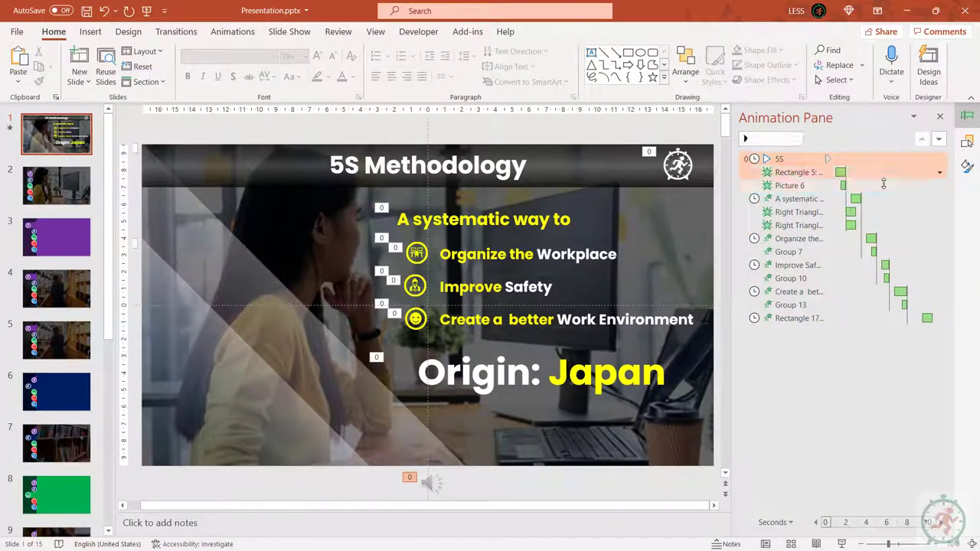
{"action": "key", "text": "shift+Down"}
{"action": "key", "text": "shift+Down"}
{"action": "key", "text": "shift+Down"}
{"action": "key", "text": "shift+Down"}
{"action": "key", "text": "shift+Down"}
{"action": "key", "text": "shift+Down"}
{"action": "key", "text": "shift+Down"}
{"action": "key", "text": "shift+Down"}
{"action": "key", "text": "shift+Down"}
{"action": "key", "text": "shift+Down"}
{"action": "key", "text": "shift+Down"}
{"action": "key", "text": "shift+Down"}
{"action": "key", "text": "Delete"}
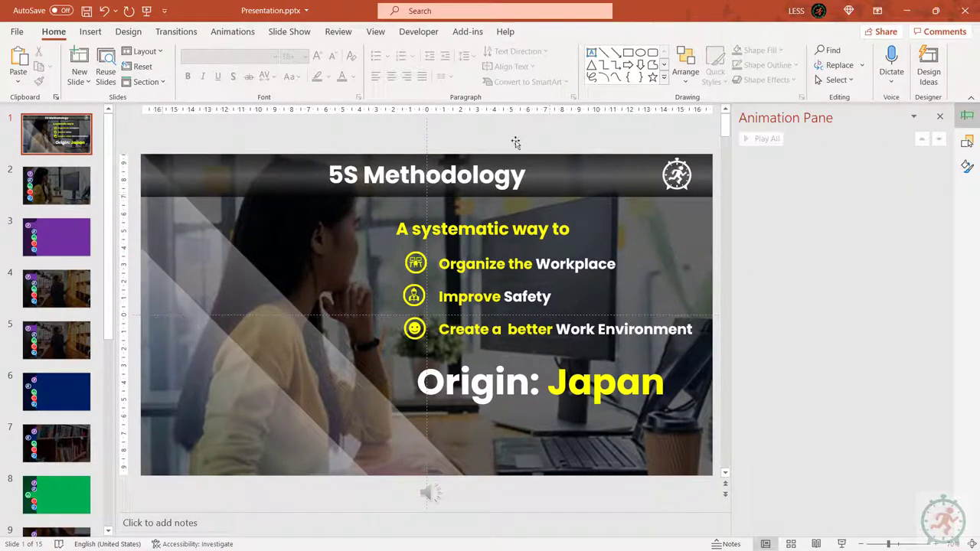
Draw a 14 × 14 cm circle on the right half of slide 2.
{"action": "left_click", "coordinate": [67, 195]}
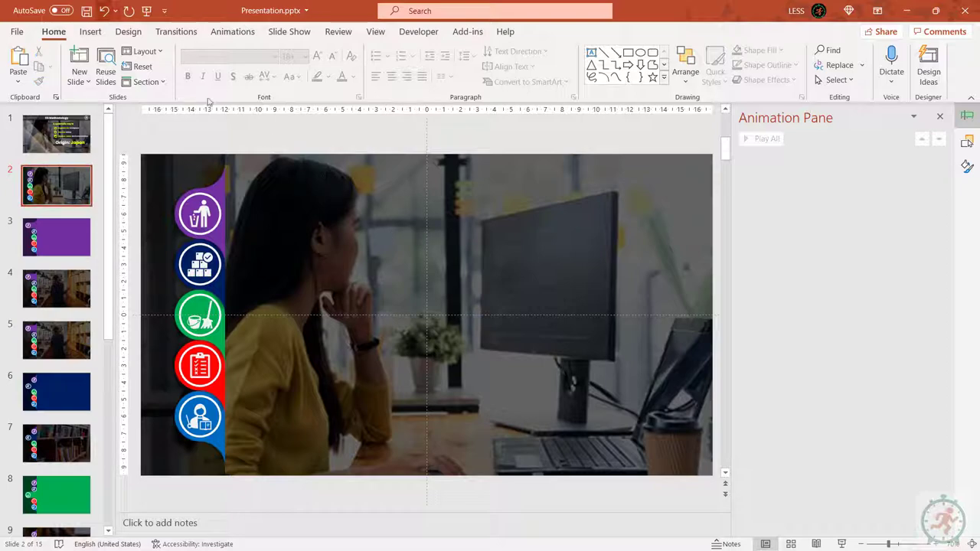
{"action": "left_click", "coordinate": [91, 32]}
{"action": "left_click", "coordinate": [227, 63]}
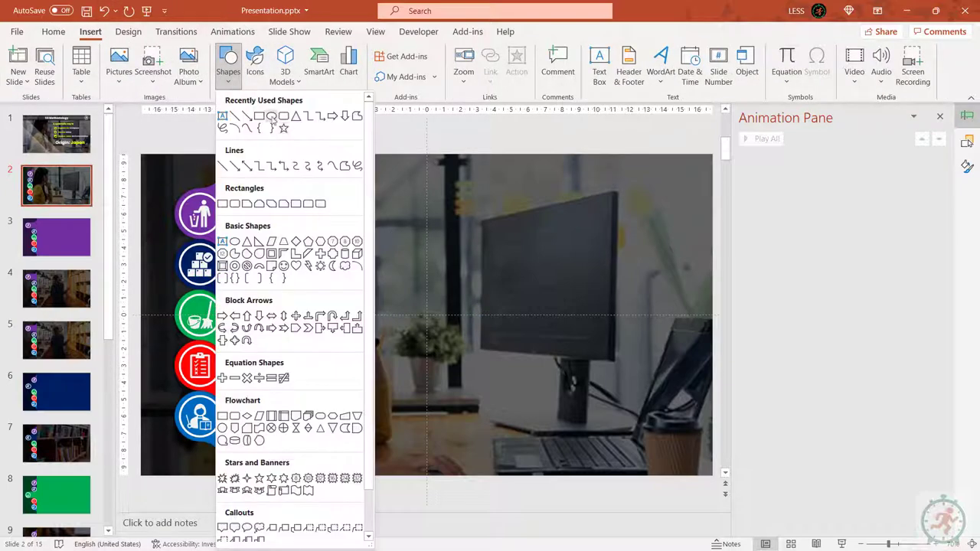
{"action": "left_click", "coordinate": [272, 116]}
{"action": "left_click_drag", "start_coordinate": [444, 187], "coordinate": [652, 416]}
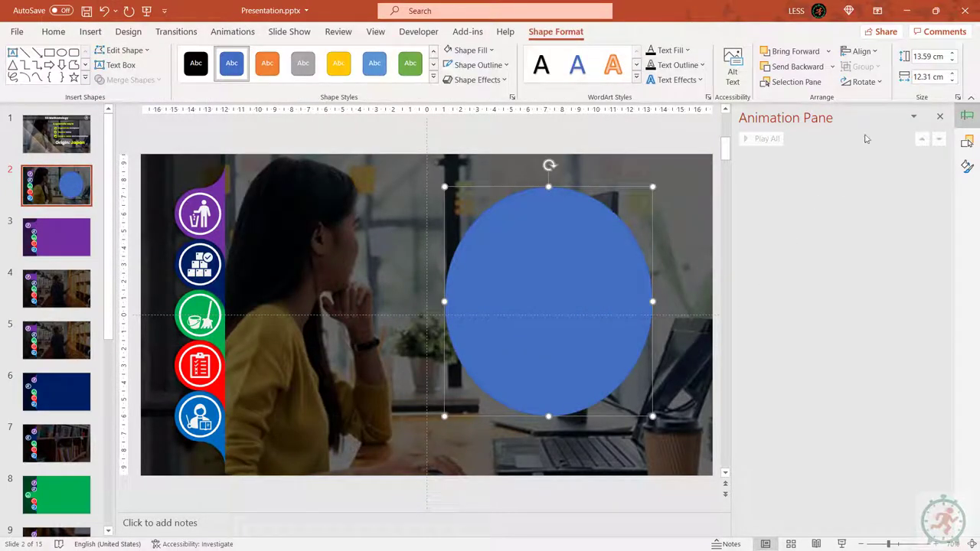
{"action": "type", "text": "14"}
{"action": "left_click", "coordinate": [926, 78]}
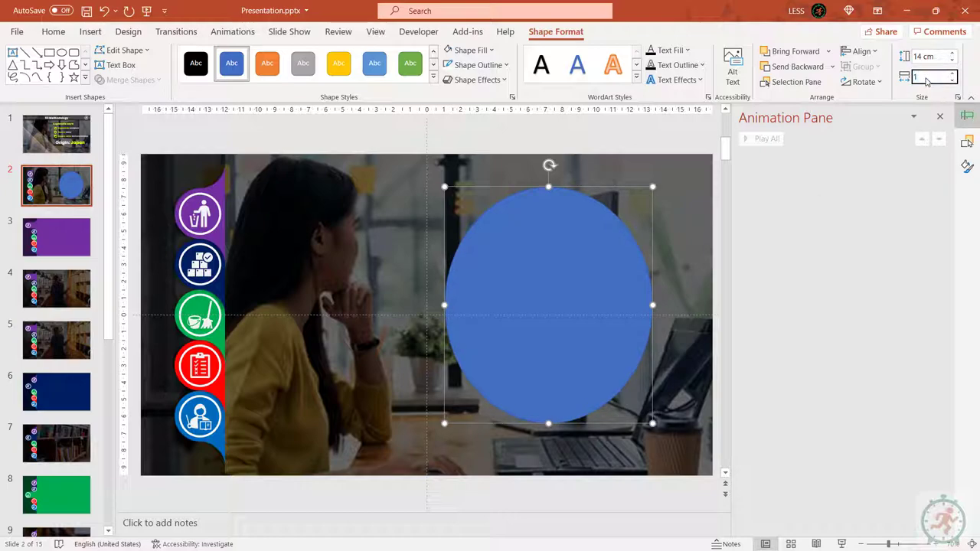
{"action": "type", "text": "14"}
{"action": "key", "text": "Return"}
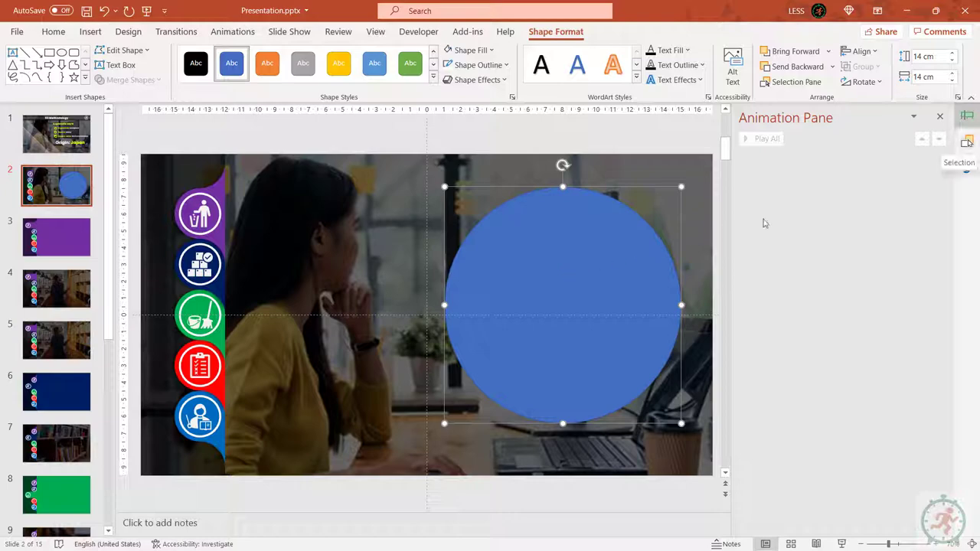
Give the circle a 10 pt yellow outline and no fill, then shift it left.
{"action": "left_click", "coordinate": [966, 166]}
{"action": "left_click", "coordinate": [790, 161]}
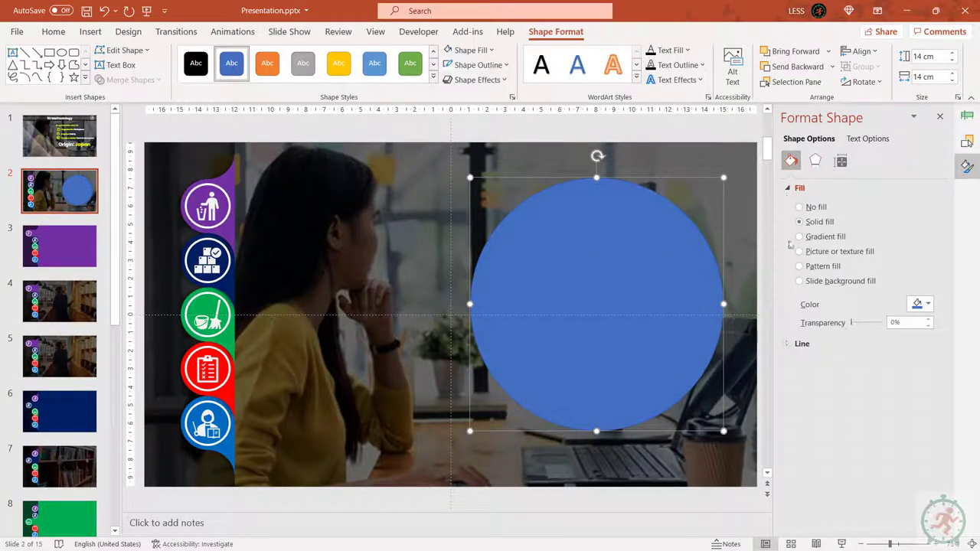
{"action": "left_click", "coordinate": [800, 344]}
{"action": "left_click", "coordinate": [896, 451]}
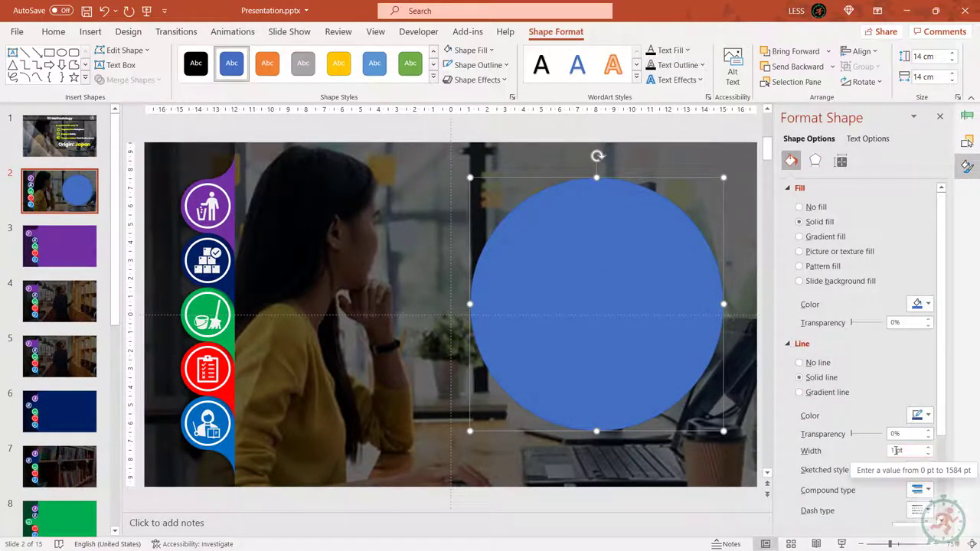
{"action": "type", "text": "0"}
{"action": "key", "text": "Return"}
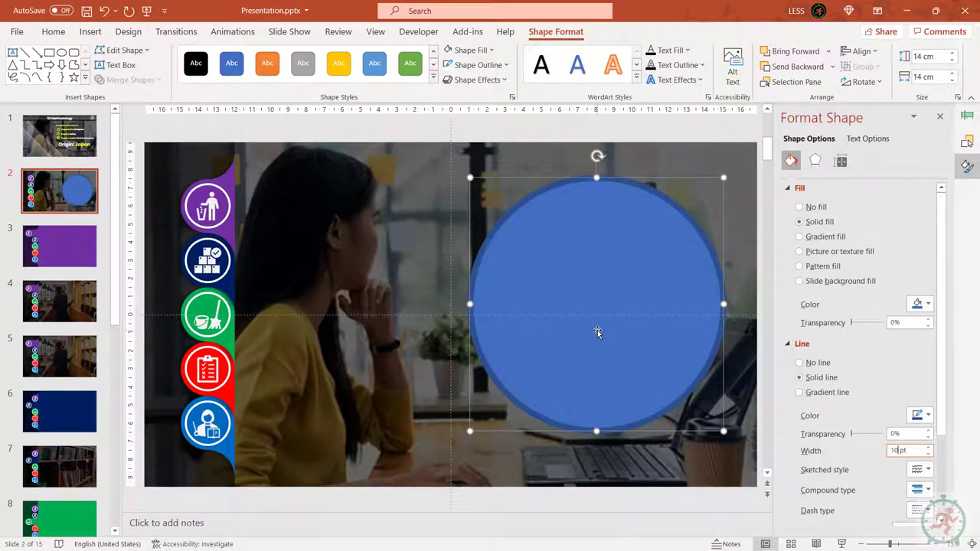
{"action": "left_click", "coordinate": [506, 65]}
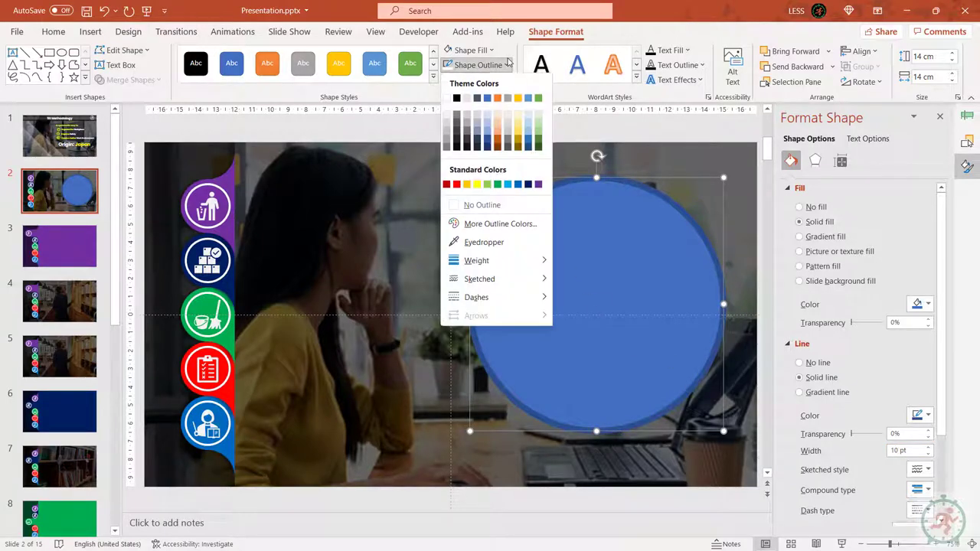
{"action": "left_click", "coordinate": [477, 184]}
{"action": "left_click", "coordinate": [490, 49]}
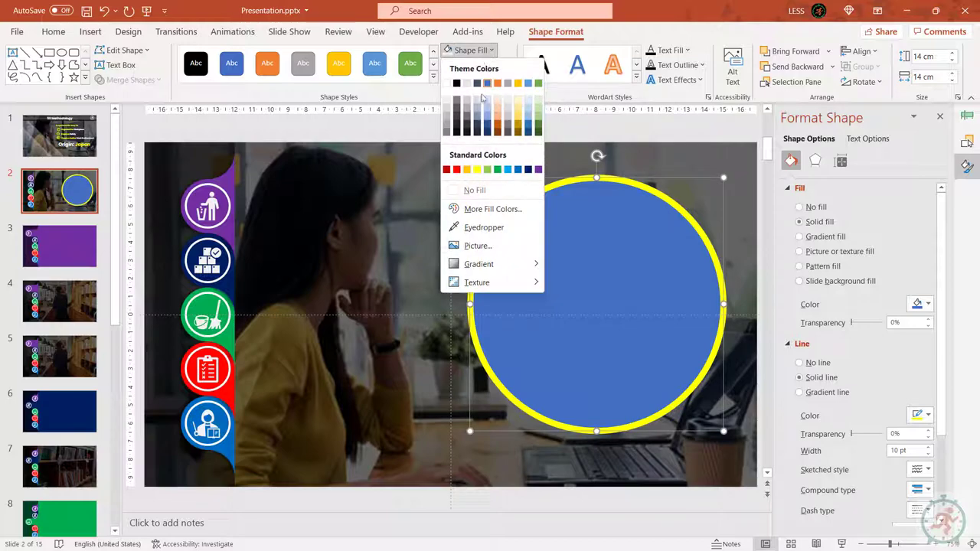
{"action": "left_click", "coordinate": [478, 189]}
{"action": "left_click_drag", "start_coordinate": [564, 184], "coordinate": [521, 188]}
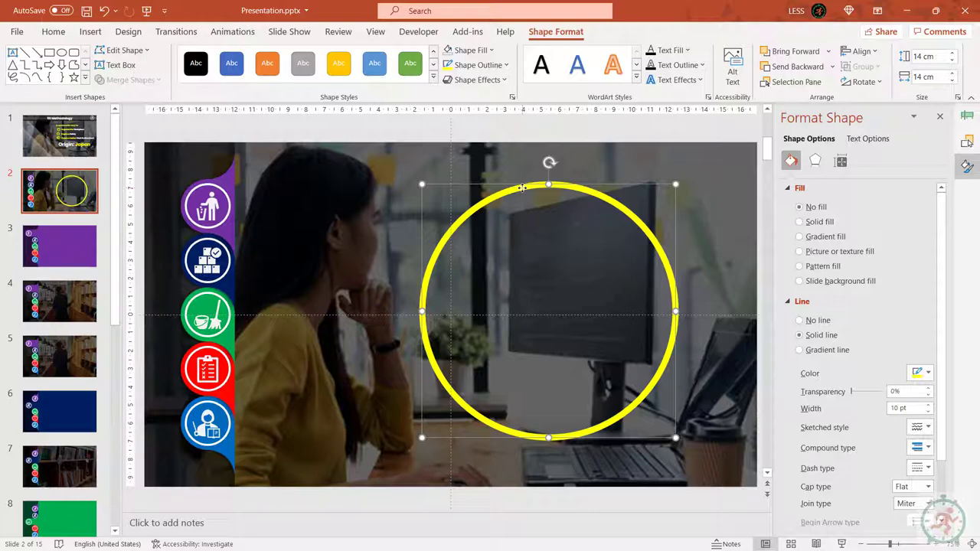
{"action": "left_click", "coordinate": [62, 52]}
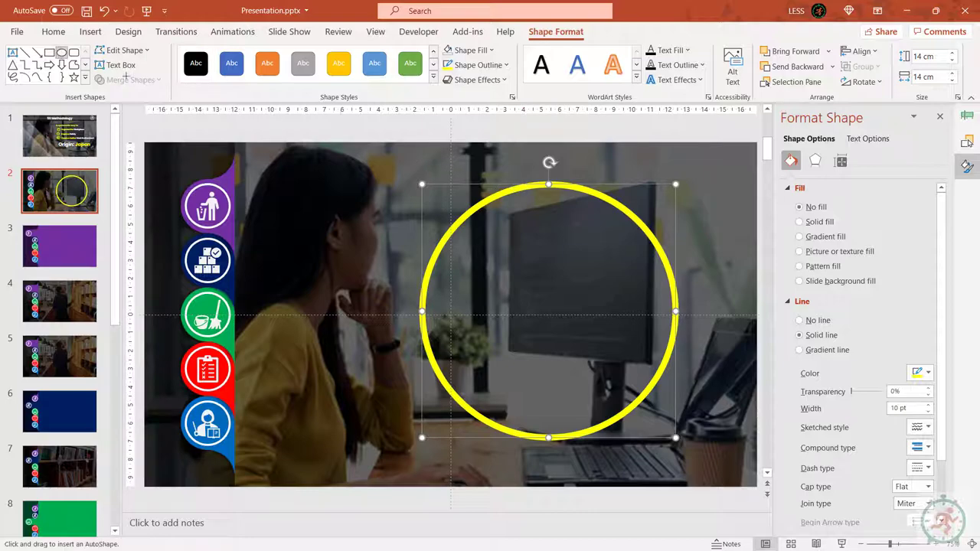
Add a 16 cm blue circle with 38% fill transparency and no outline.
{"action": "left_click", "coordinate": [386, 172]}
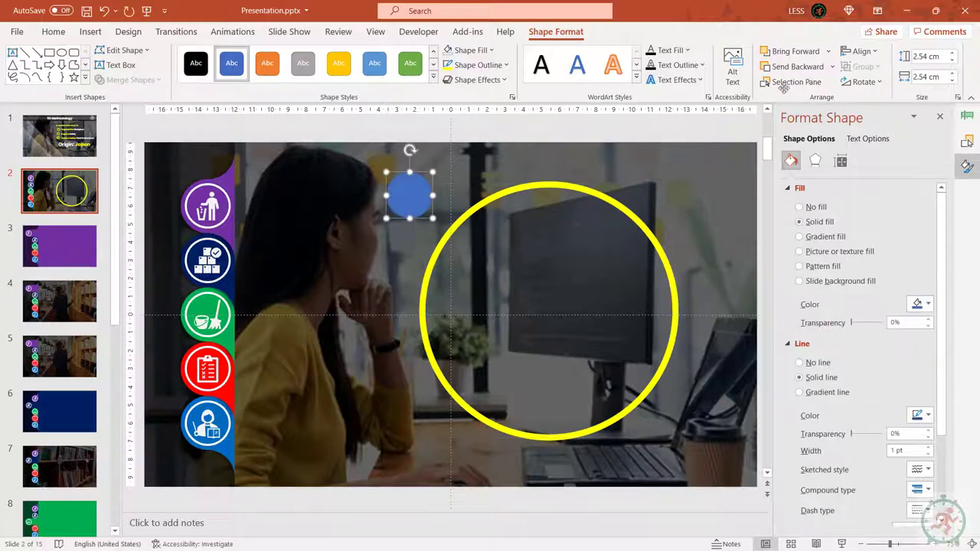
{"action": "left_click", "coordinate": [930, 77]}
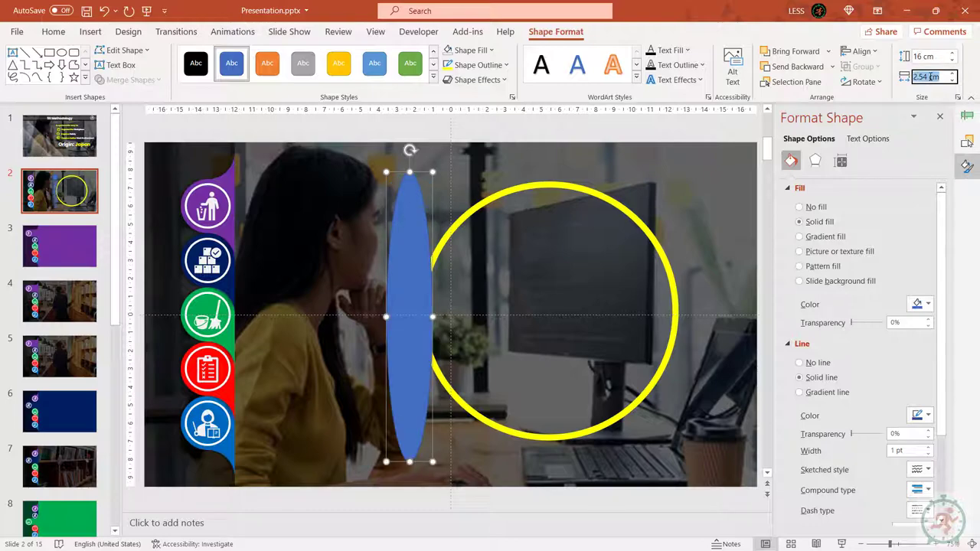
{"action": "type", "text": "16"}
{"action": "key", "text": "Return"}
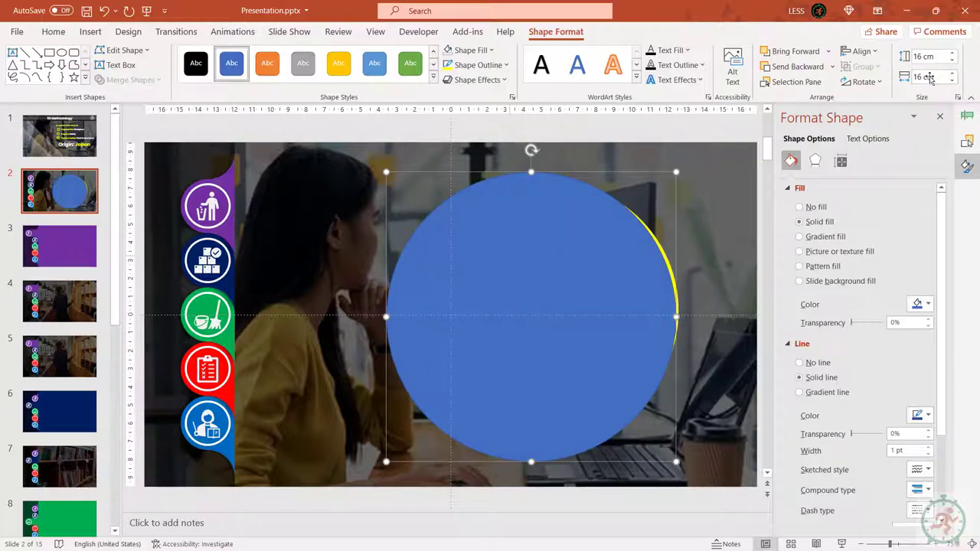
{"action": "left_click_drag", "start_coordinate": [855, 318], "coordinate": [860, 322]}
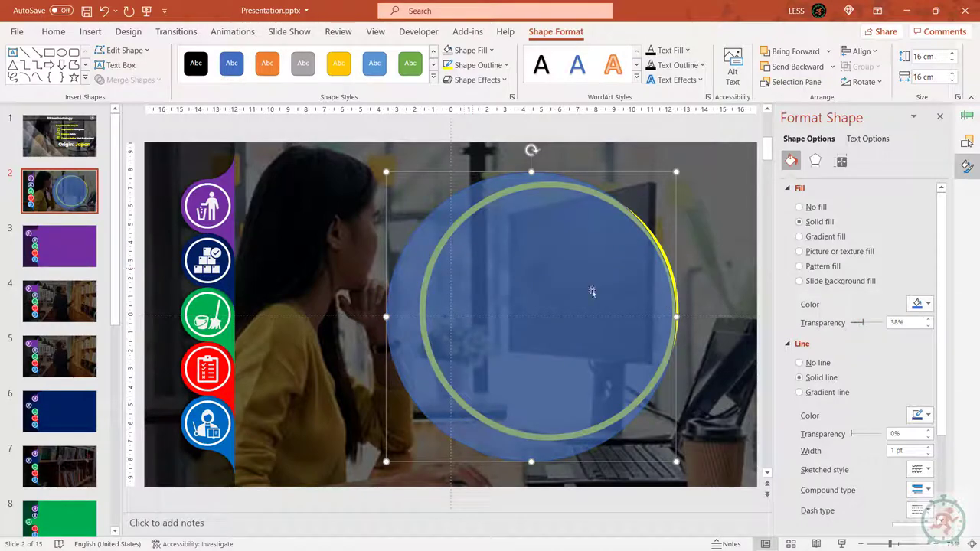
{"action": "left_click_drag", "start_coordinate": [469, 276], "coordinate": [479, 267]}
{"action": "left_click", "coordinate": [505, 65]}
{"action": "left_click", "coordinate": [503, 221]}
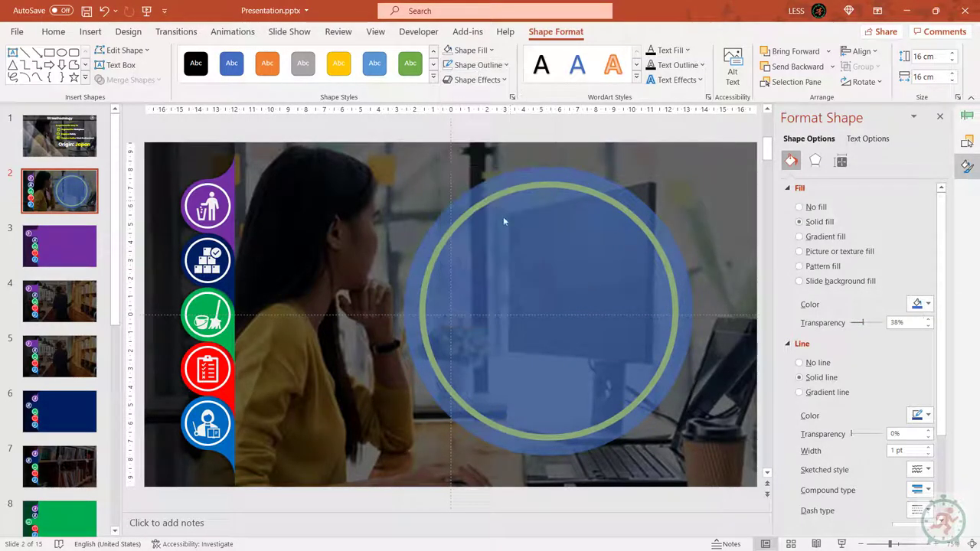
{"action": "left_click_drag", "start_coordinate": [538, 257], "coordinate": [520, 242]}
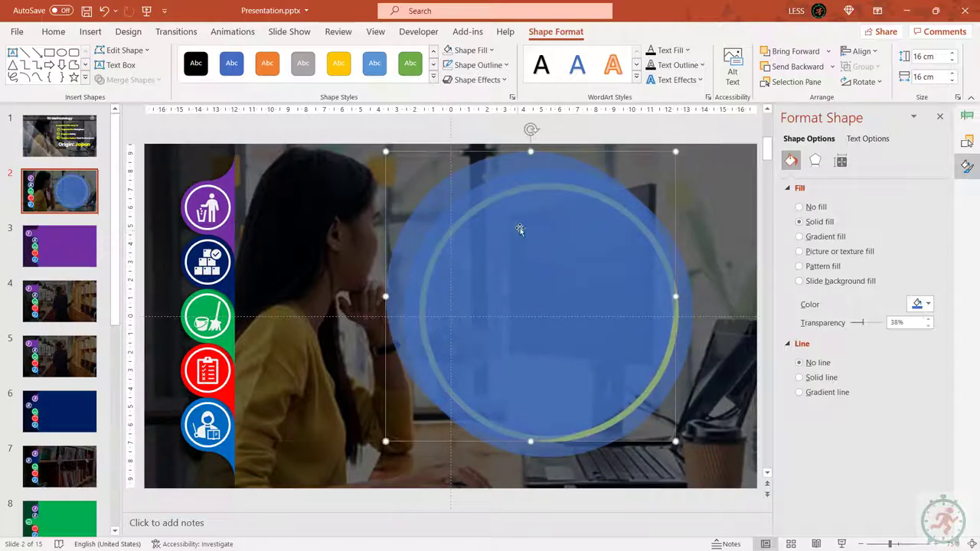
Enlarge the blue circle to 19 cm and move it over the ring.
{"action": "left_click", "coordinate": [923, 77]}
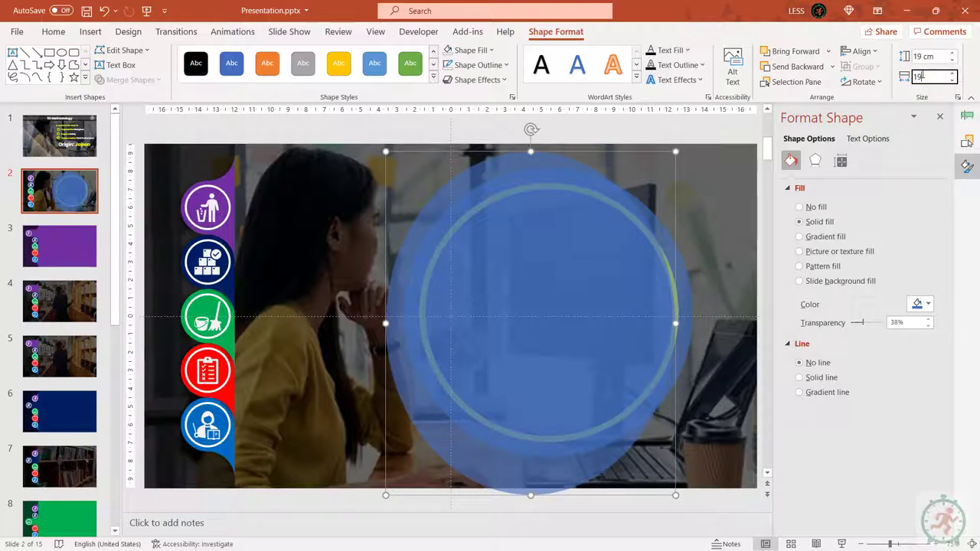
{"action": "type", "text": "19"}
{"action": "key", "text": "Return"}
{"action": "left_click_drag", "start_coordinate": [720, 258], "coordinate": [695, 258]}
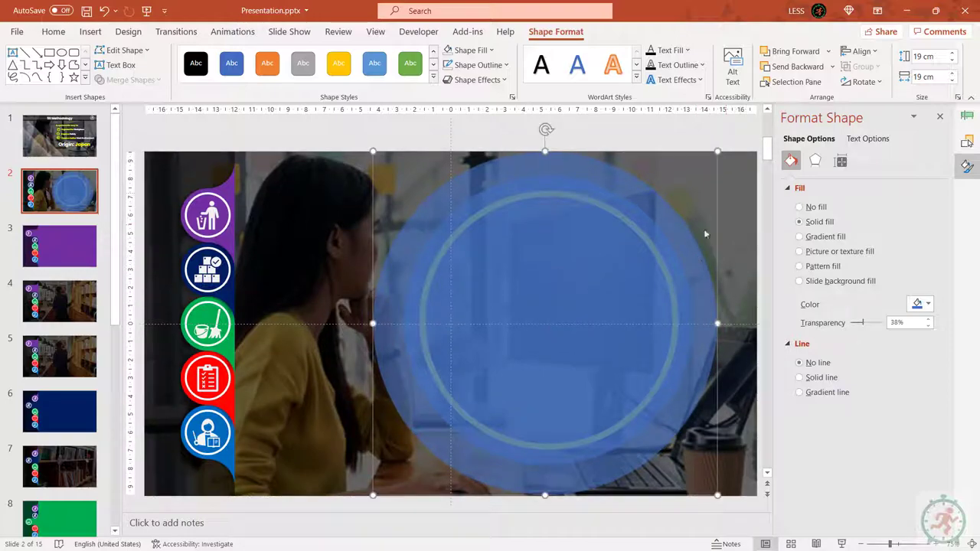
{"action": "left_click", "coordinate": [734, 137]}
Align the three nested circles to each other's centre and middle.
{"action": "left_click_drag", "start_coordinate": [754, 132], "coordinate": [345, 498]}
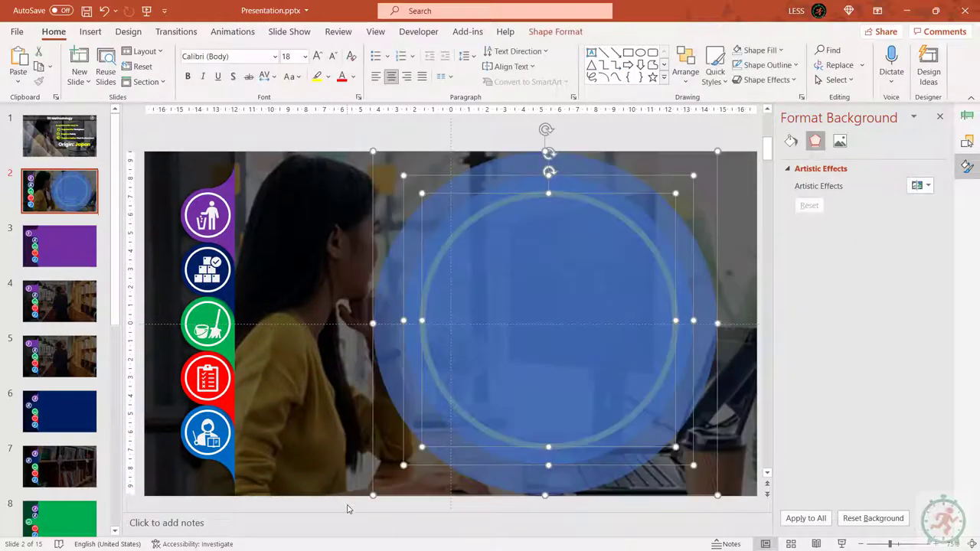
{"action": "left_click", "coordinate": [558, 32]}
{"action": "left_click", "coordinate": [859, 52]}
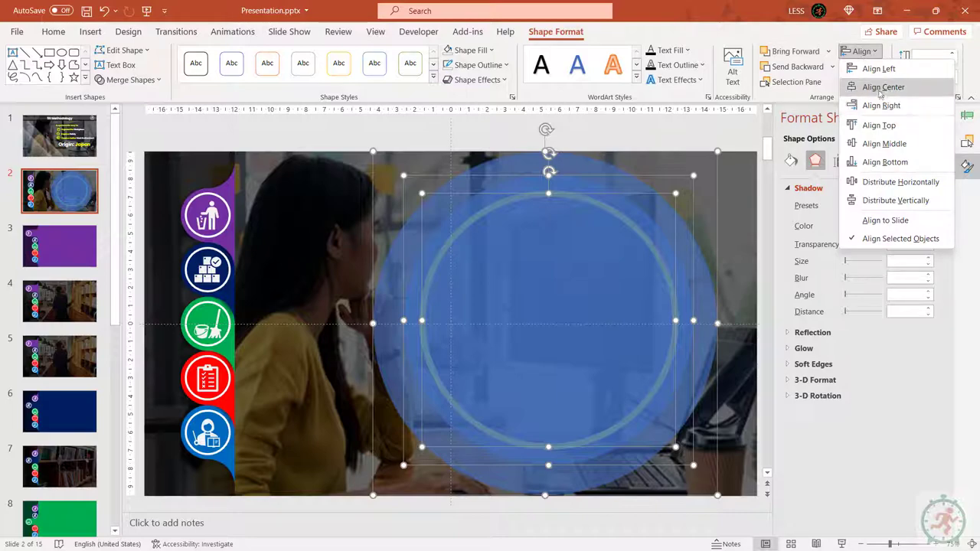
{"action": "left_click", "coordinate": [880, 86]}
{"action": "left_click", "coordinate": [858, 51]}
{"action": "left_click", "coordinate": [886, 143]}
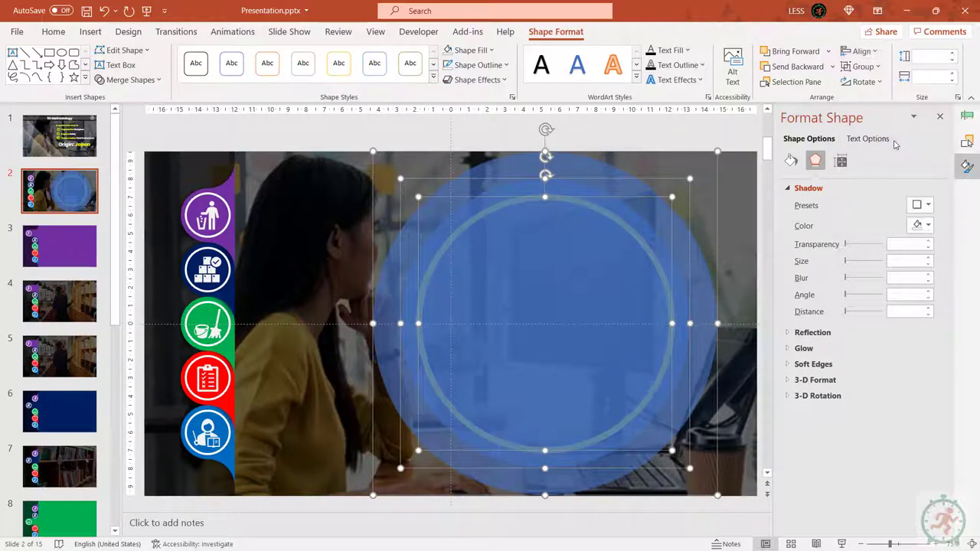
{"action": "left_click", "coordinate": [684, 135]}
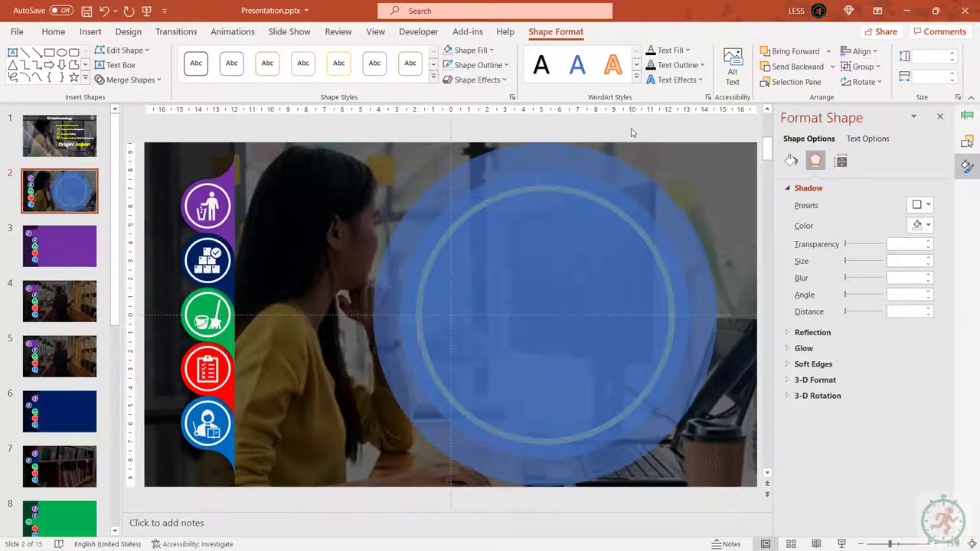
Subtract Oval 30 from the large blue circle to form a translucent blue ring.
{"action": "left_click", "coordinate": [653, 185]}
{"action": "left_click", "coordinate": [967, 115]}
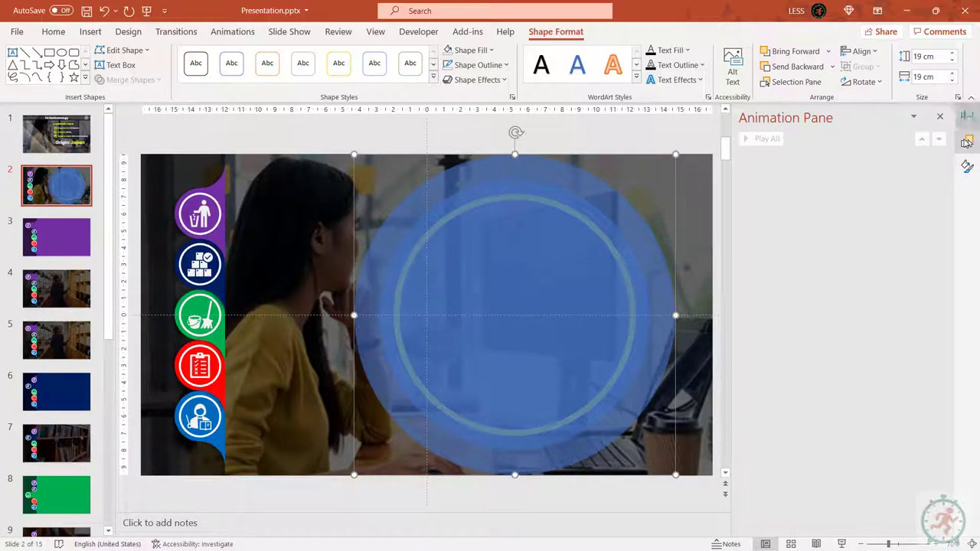
{"action": "left_click", "coordinate": [966, 142]}
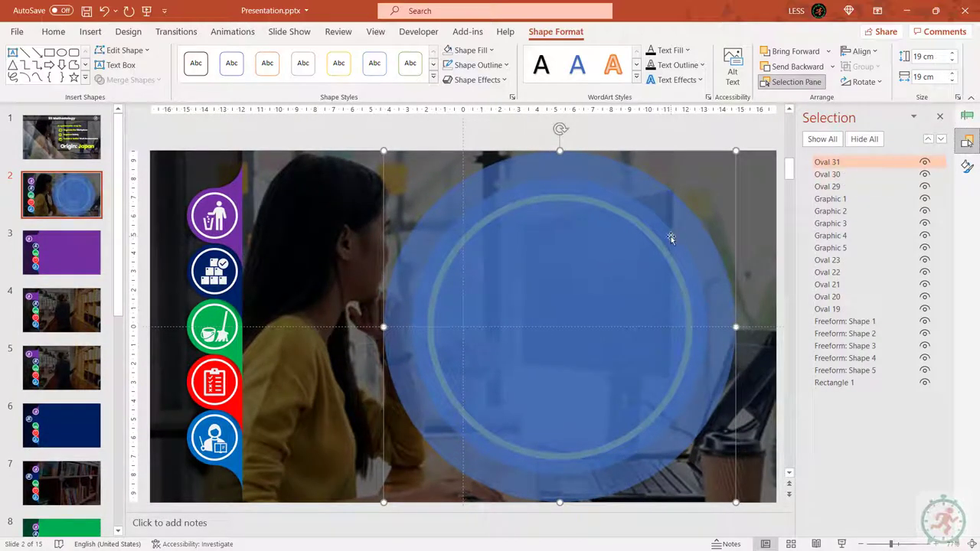
{"action": "left_click", "coordinate": [827, 175], "text": "ctrl"}
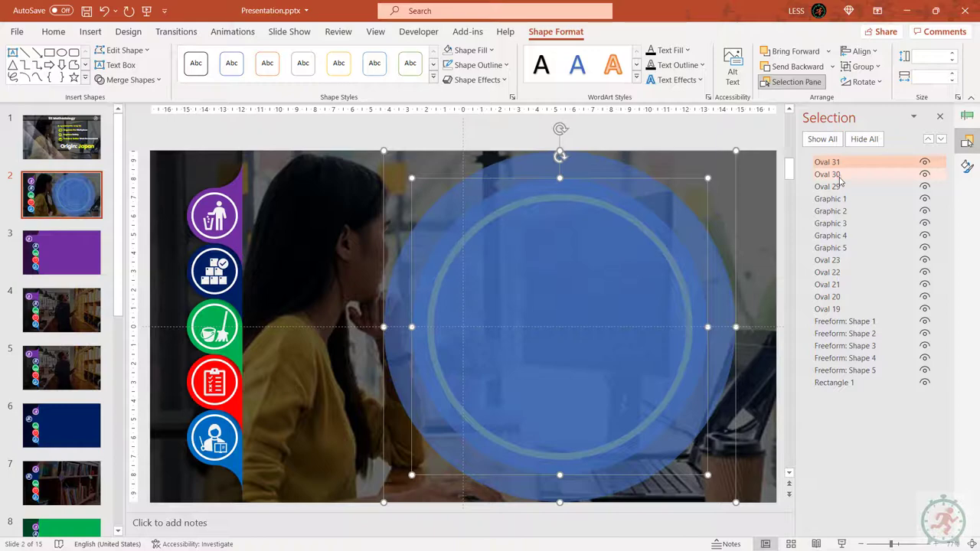
{"action": "left_click", "coordinate": [126, 80]}
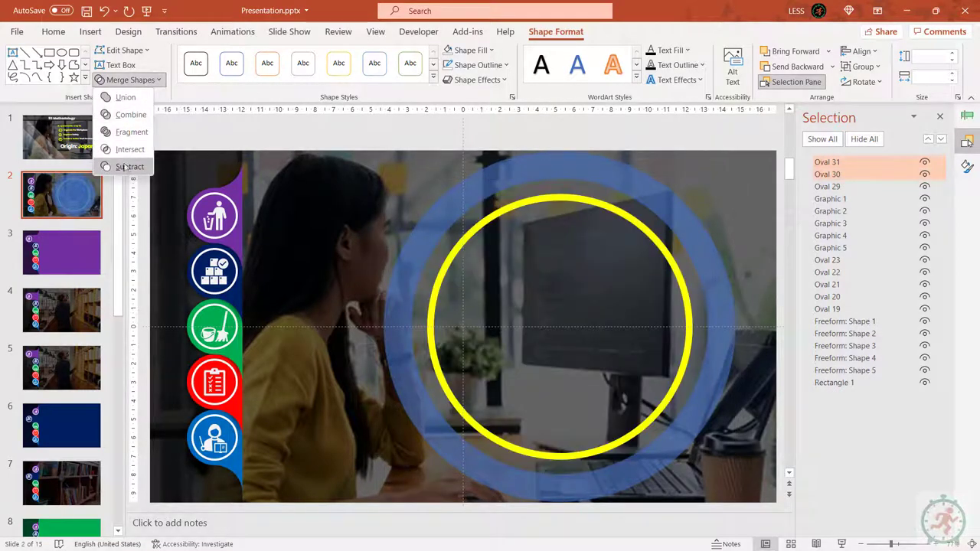
{"action": "left_click", "coordinate": [126, 168]}
{"action": "left_click", "coordinate": [330, 207]}
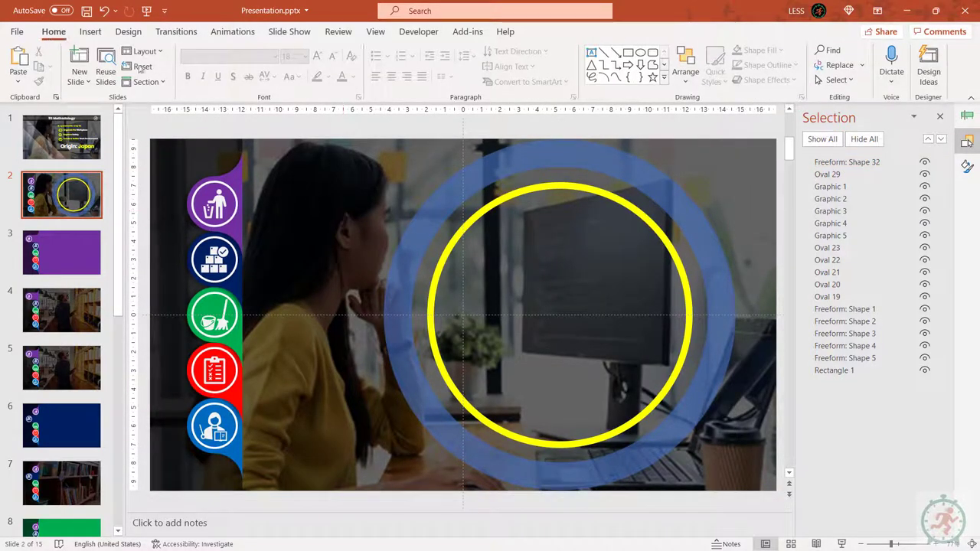
{"action": "left_click", "coordinate": [91, 31]}
Add a flipped, left-pointing blue arrow with no outline at the slide's vertical middle.
{"action": "left_click", "coordinate": [230, 81]}
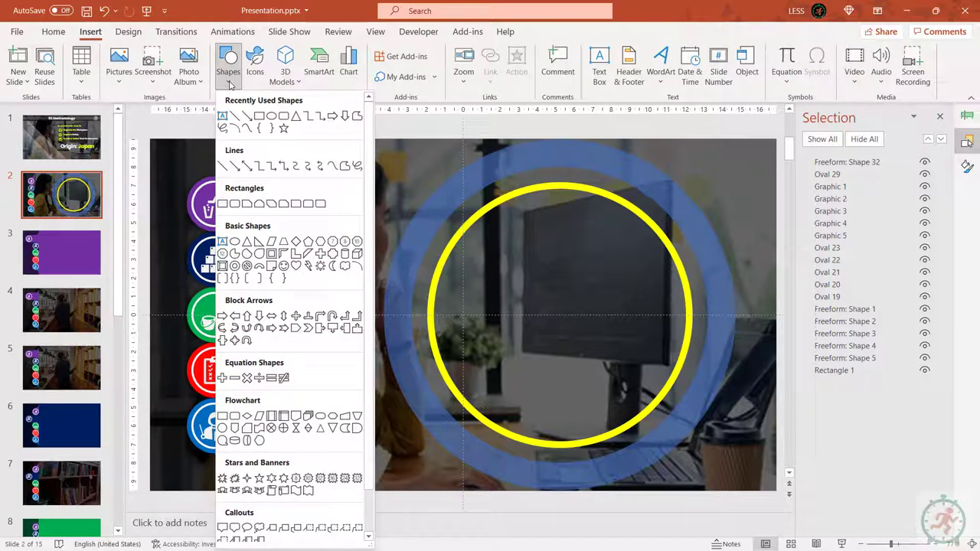
{"action": "left_click", "coordinate": [333, 115]}
{"action": "left_click", "coordinate": [346, 179]}
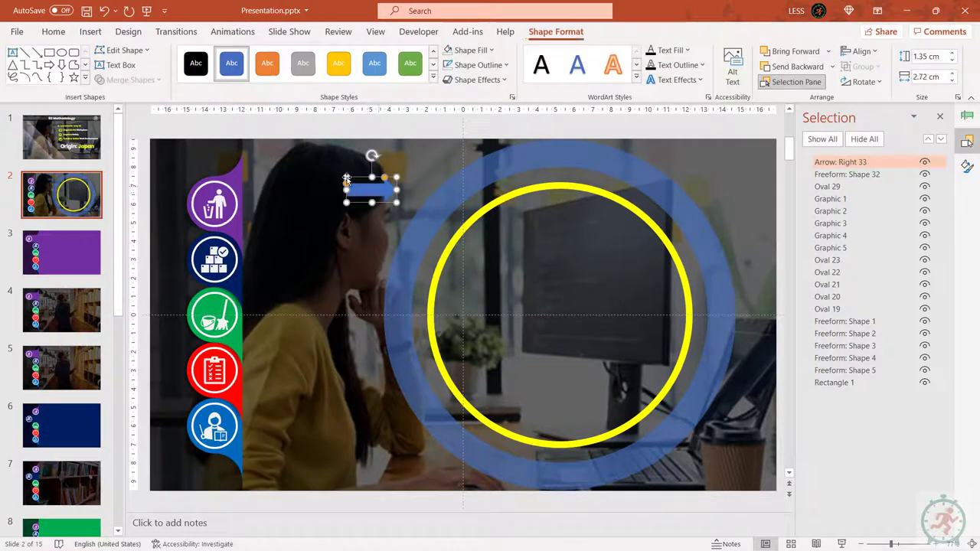
{"action": "left_click", "coordinate": [865, 82]}
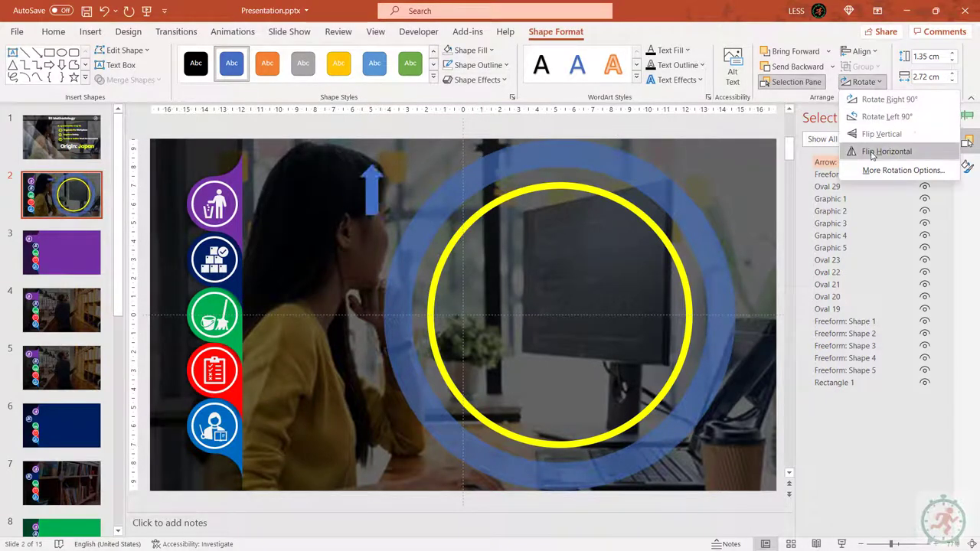
{"action": "left_click", "coordinate": [872, 153]}
{"action": "left_click", "coordinate": [506, 66]}
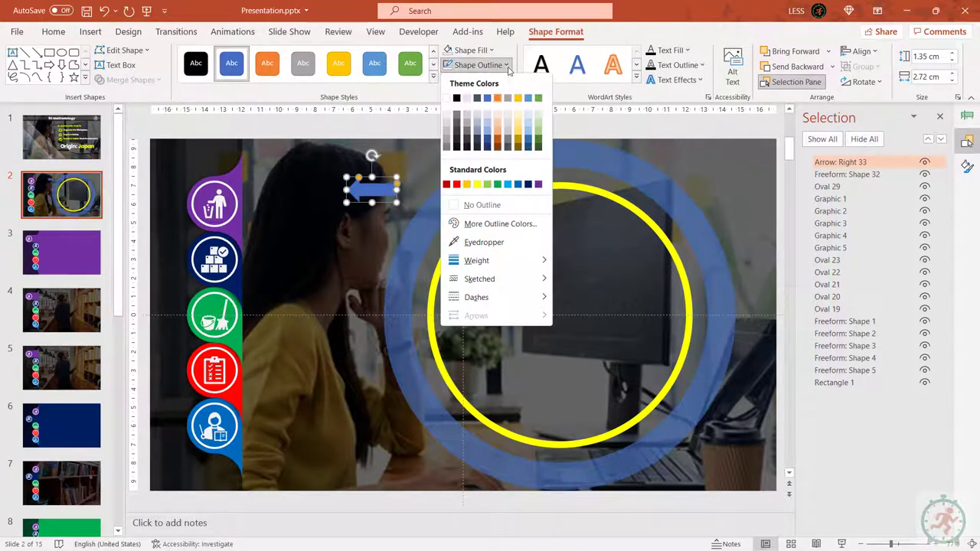
{"action": "left_click", "coordinate": [478, 209]}
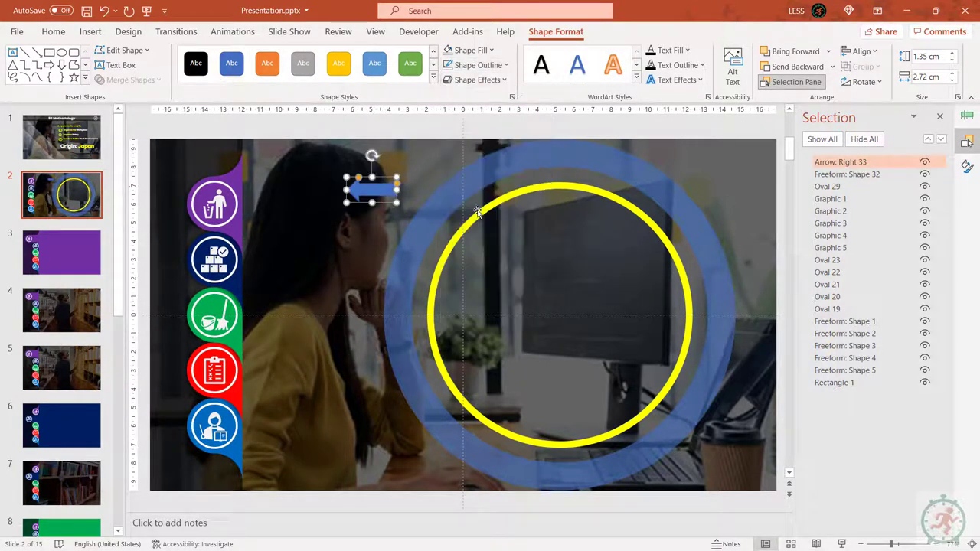
{"action": "left_click", "coordinate": [952, 55]}
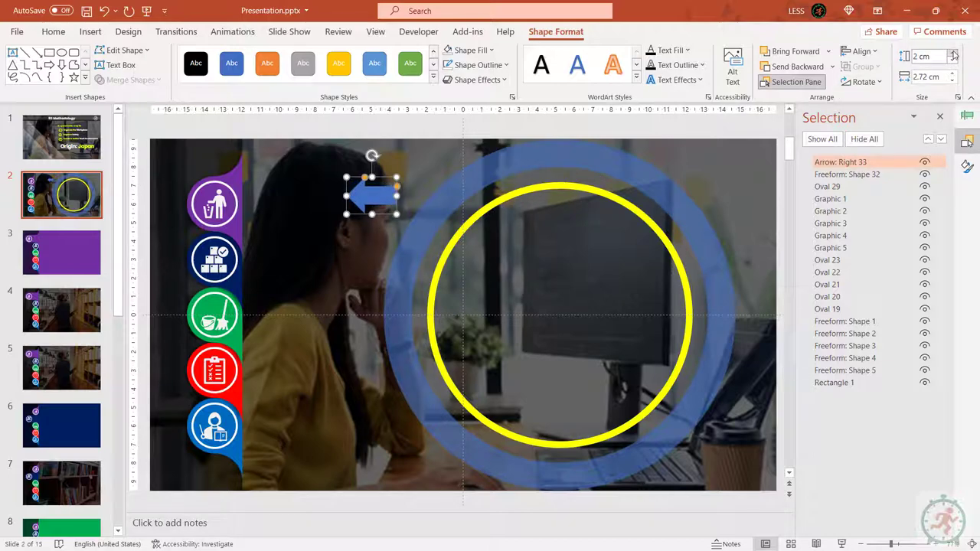
{"action": "left_click_drag", "start_coordinate": [375, 197], "coordinate": [363, 317]}
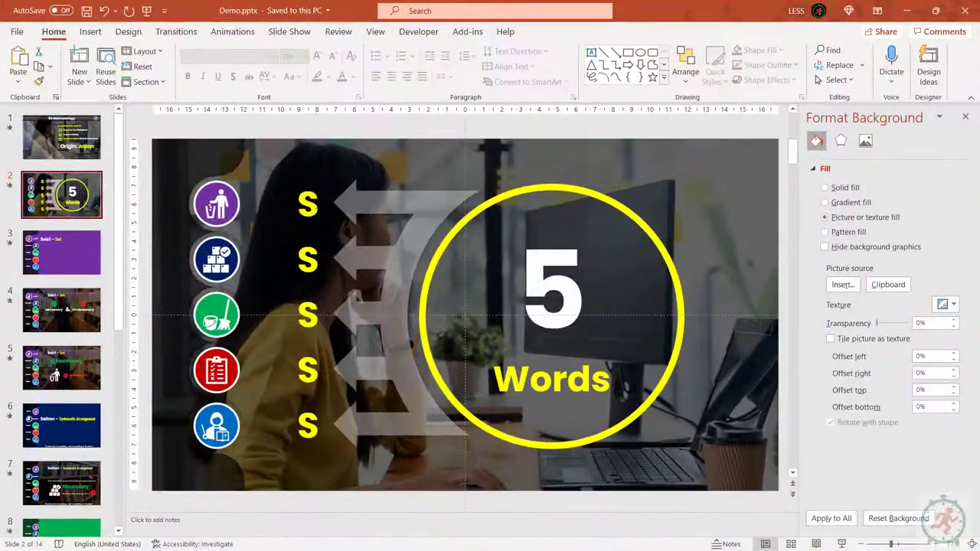
Copy the S text boxes from Demo onto slide 2 and widen the blue arrow slightly.
{"action": "left_click", "coordinate": [316, 205]}
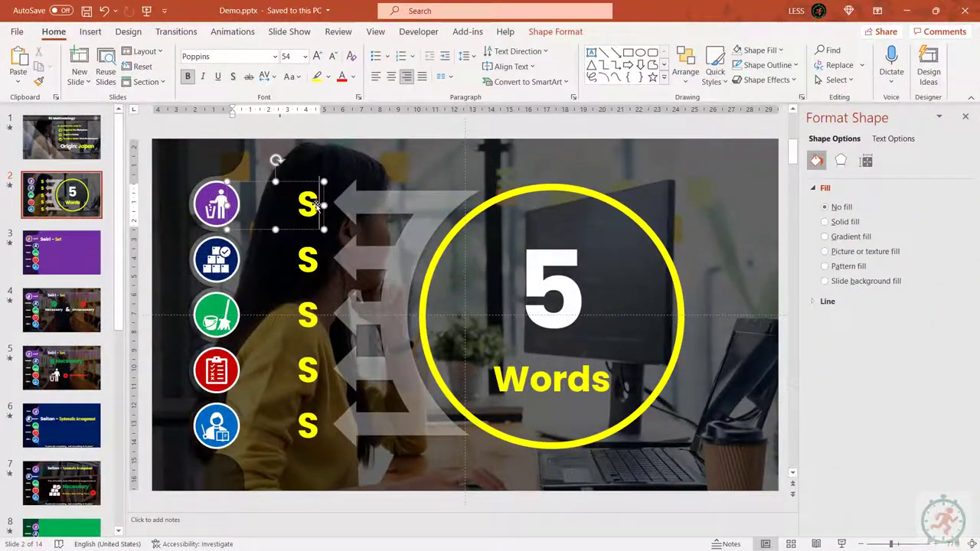
{"action": "left_click", "coordinate": [308, 260], "text": "shift"}
{"action": "left_click", "coordinate": [307, 316], "text": "shift"}
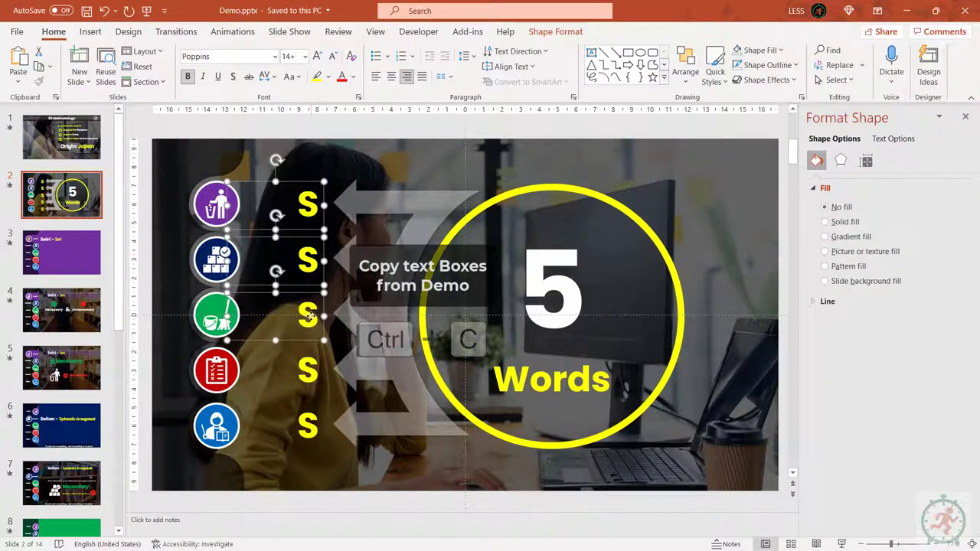
{"action": "left_click", "coordinate": [313, 371], "text": "shift"}
{"action": "key", "text": "ctrl+c"}
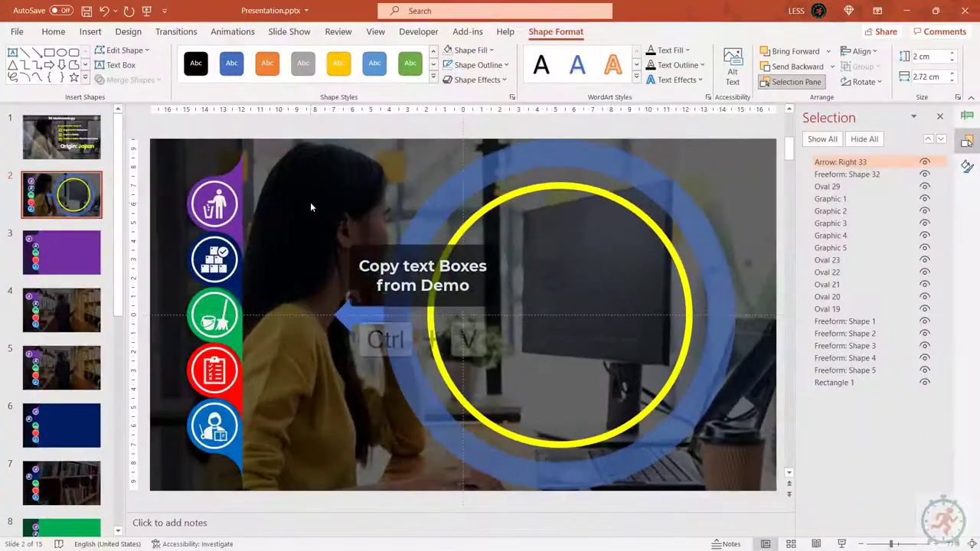
{"action": "left_click", "coordinate": [310, 202]}
{"action": "key", "text": "ctrl+v"}
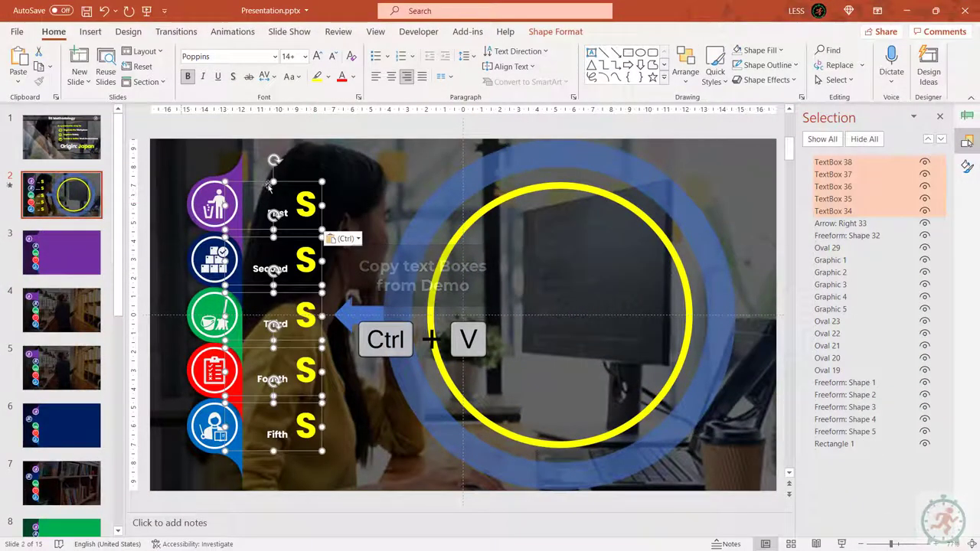
{"action": "left_click", "coordinate": [250, 133]}
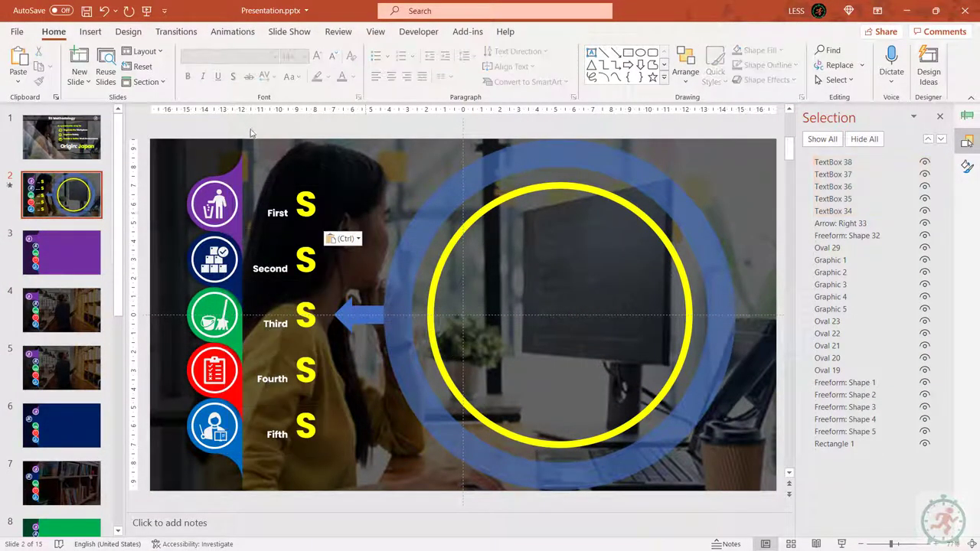
{"action": "left_click", "coordinate": [357, 312]}
{"action": "left_click_drag", "start_coordinate": [384, 315], "coordinate": [360, 365]}
Duplicate the blue arrows and move the copies up beside the First and Second labels.
{"action": "key", "text": "ctrl+d"}
{"action": "key", "text": "ctrl+d"}
{"action": "left_click", "coordinate": [365, 426], "text": "shift"}
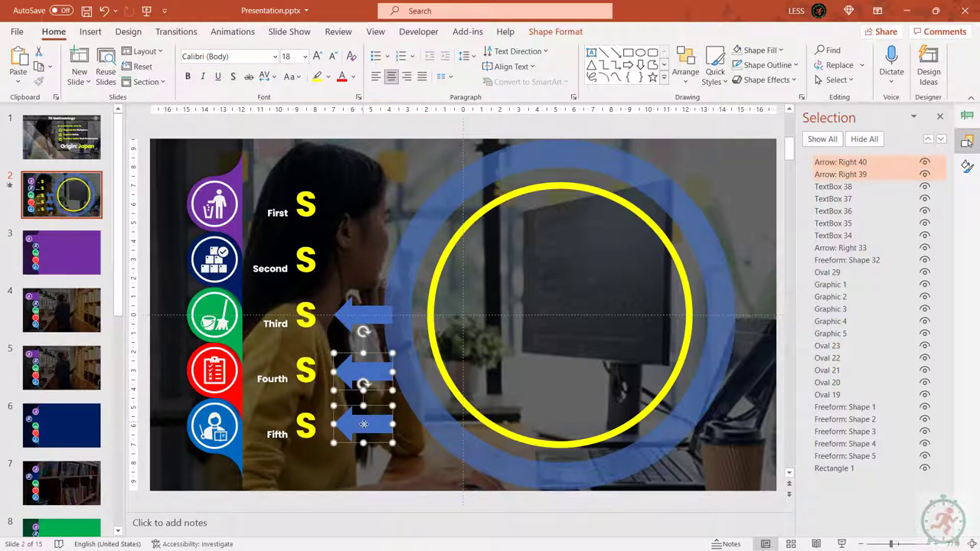
{"action": "key", "text": "ctrl+d"}
{"action": "key", "text": "Up"}
{"action": "key", "text": "Up"}
{"action": "key", "text": "Up"}
{"action": "key", "text": "Up"}
{"action": "key", "text": "Up"}
{"action": "key", "text": "Up"}
{"action": "key", "text": "Up"}
{"action": "key", "text": "Up"}
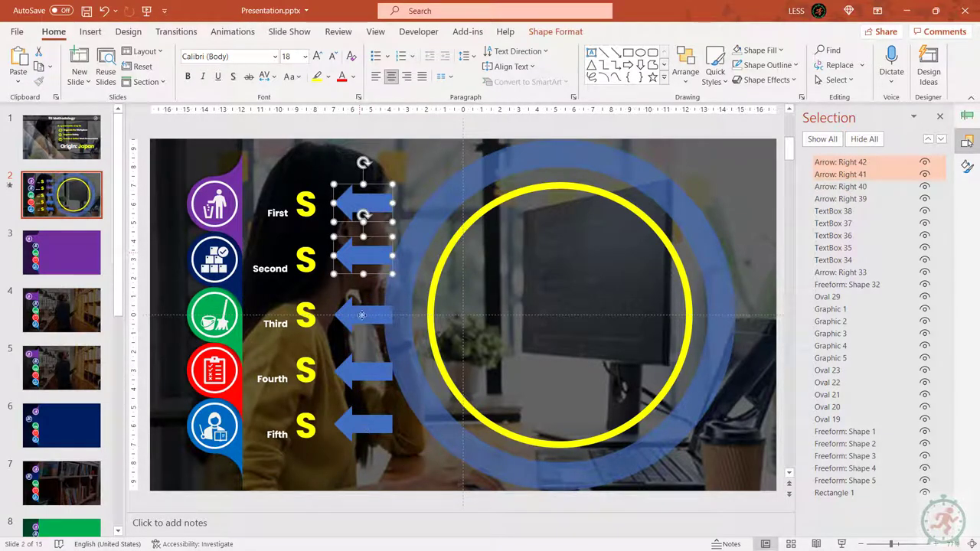
{"action": "left_click_drag", "start_coordinate": [359, 254], "coordinate": [357, 254]}
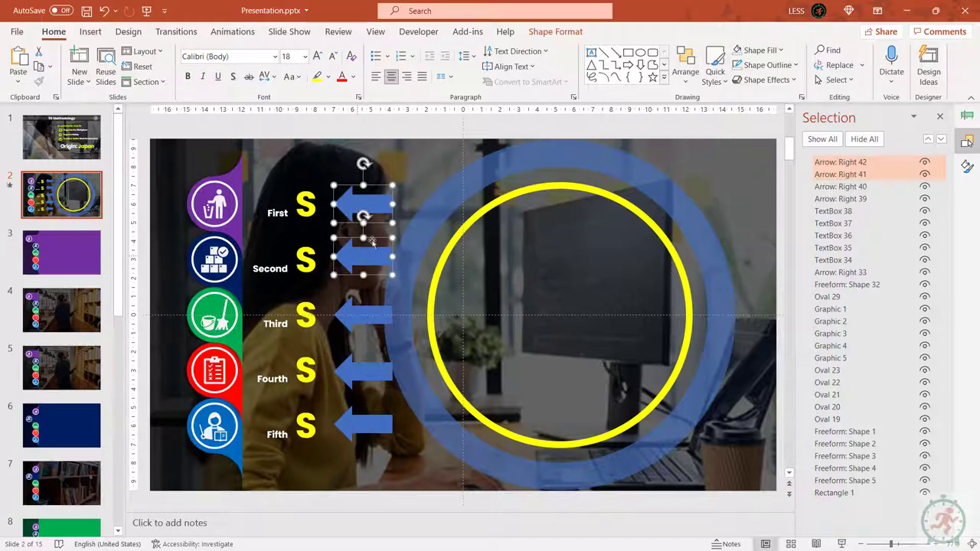
Lengthen the First through Fifth arrows rightward so each reaches the blue ring.
{"action": "left_click", "coordinate": [425, 188]}
{"action": "left_click_drag", "start_coordinate": [374, 209], "coordinate": [454, 205]}
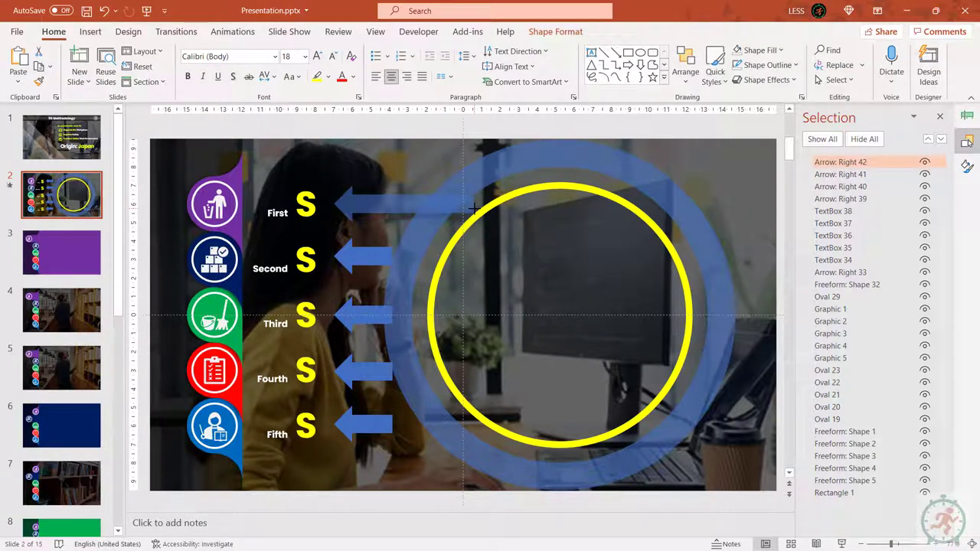
{"action": "left_click_drag", "start_coordinate": [473, 207], "coordinate": [474, 207]}
{"action": "left_click", "coordinate": [373, 258]}
{"action": "left_click_drag", "start_coordinate": [379, 257], "coordinate": [402, 278]}
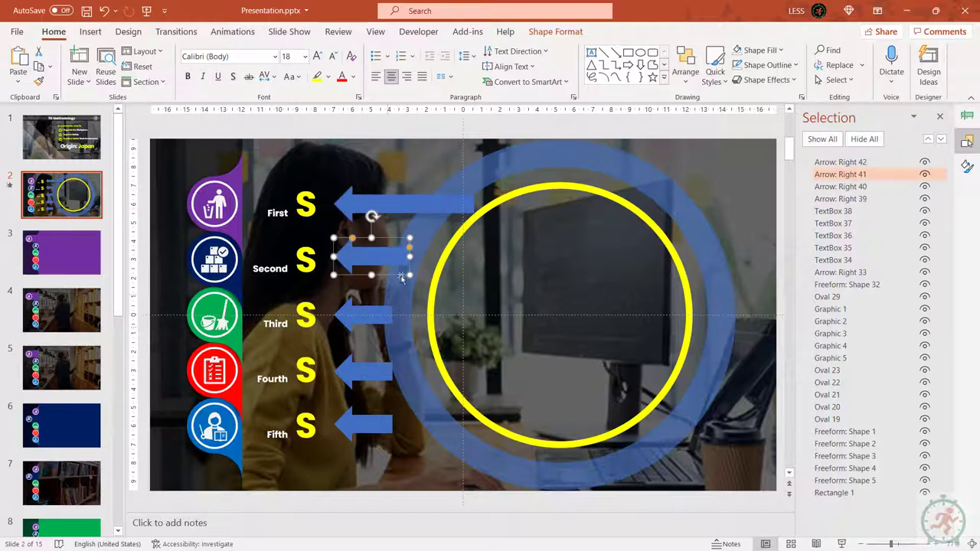
{"action": "left_click", "coordinate": [381, 315]}
{"action": "left_click_drag", "start_coordinate": [392, 314], "coordinate": [396, 319]}
{"action": "left_click", "coordinate": [392, 373]}
{"action": "left_click_drag", "start_coordinate": [391, 373], "coordinate": [411, 376]}
{"action": "left_click", "coordinate": [387, 424]}
{"action": "left_click_drag", "start_coordinate": [387, 424], "coordinate": [477, 422]}
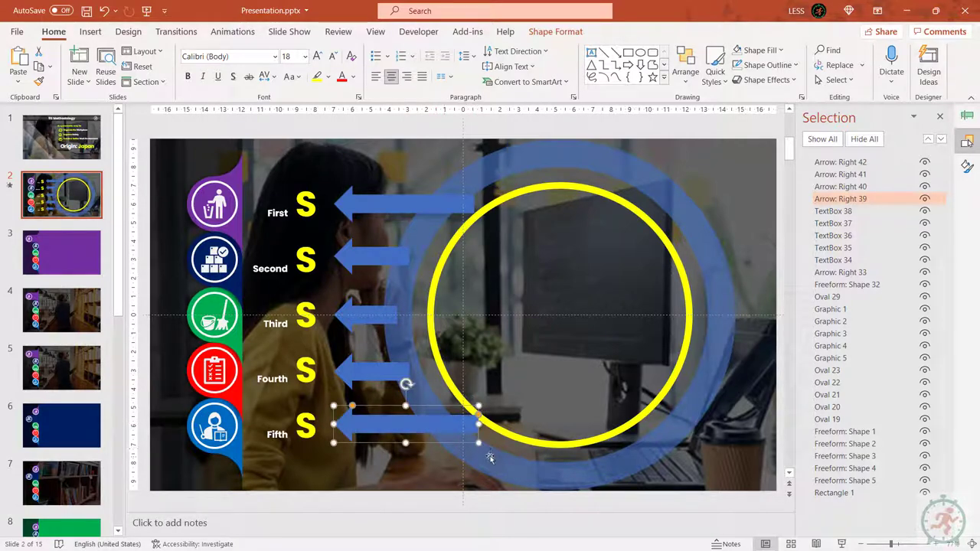
Select all five arrows together with the blue ring.
{"action": "left_click", "coordinate": [368, 372], "text": "shift"}
{"action": "left_click", "coordinate": [360, 328], "text": "shift"}
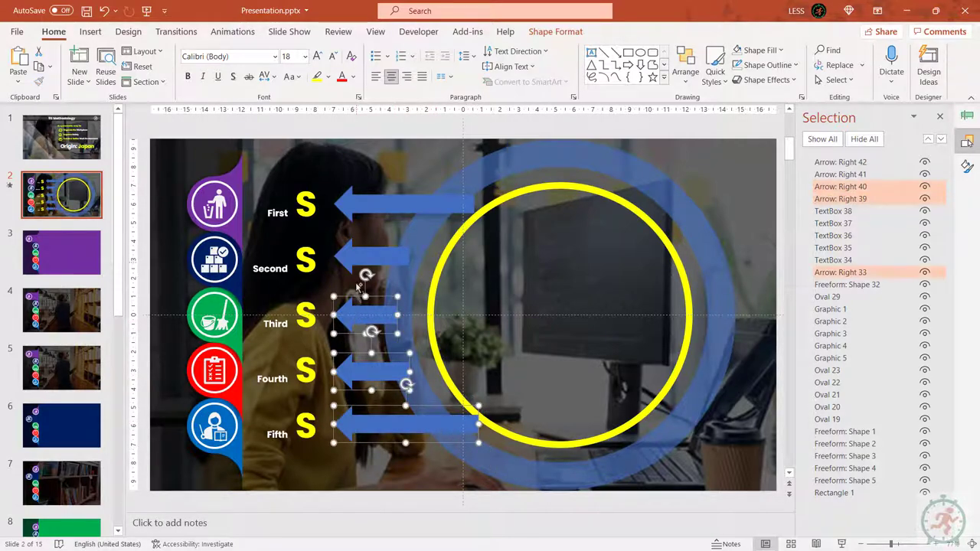
{"action": "left_click", "coordinate": [361, 255], "text": "shift"}
{"action": "left_click", "coordinate": [377, 206], "text": "shift"}
{"action": "left_click", "coordinate": [498, 167], "text": "shift"}
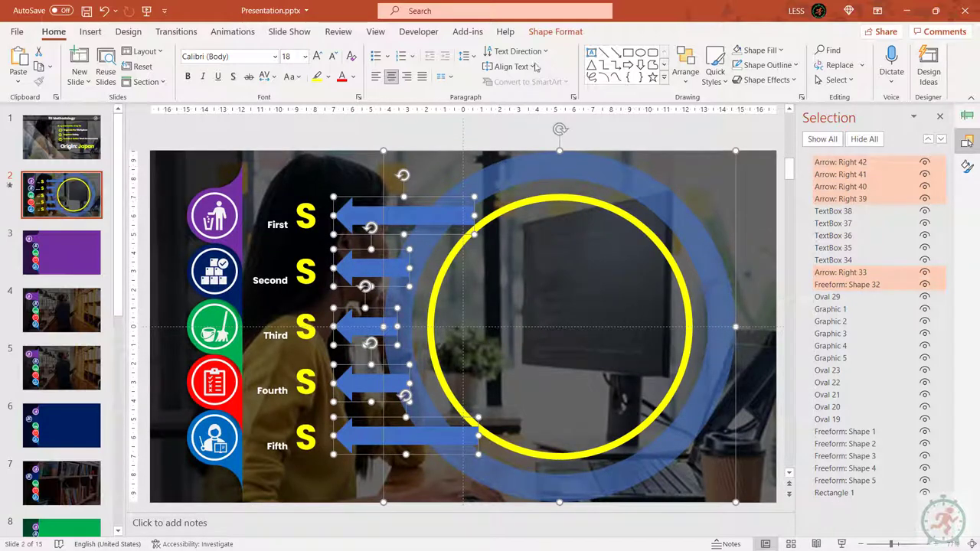
Fragment the arrows and ring, then delete the blue circle piece and leftover scraps.
{"action": "left_click", "coordinate": [548, 31]}
{"action": "left_click", "coordinate": [129, 80]}
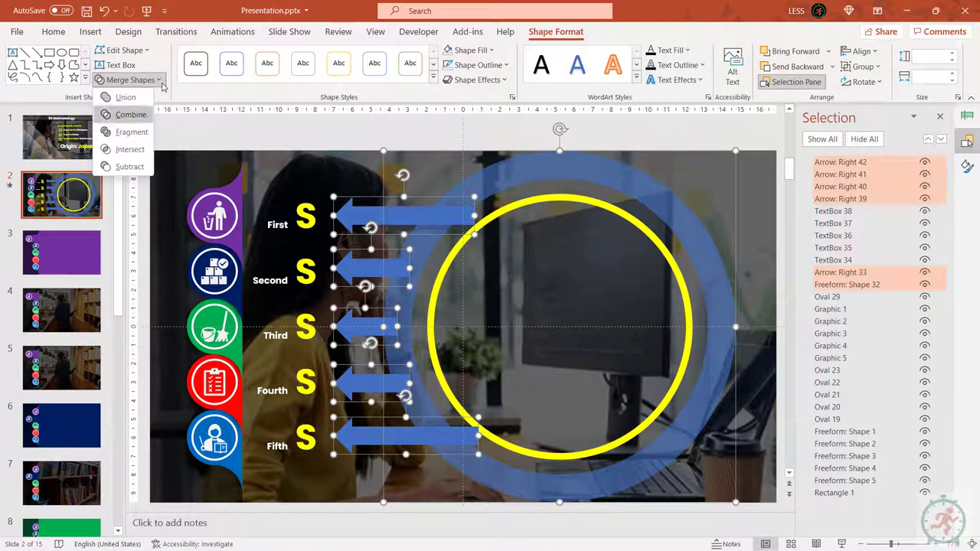
{"action": "left_click", "coordinate": [148, 133]}
{"action": "left_click", "coordinate": [338, 166]}
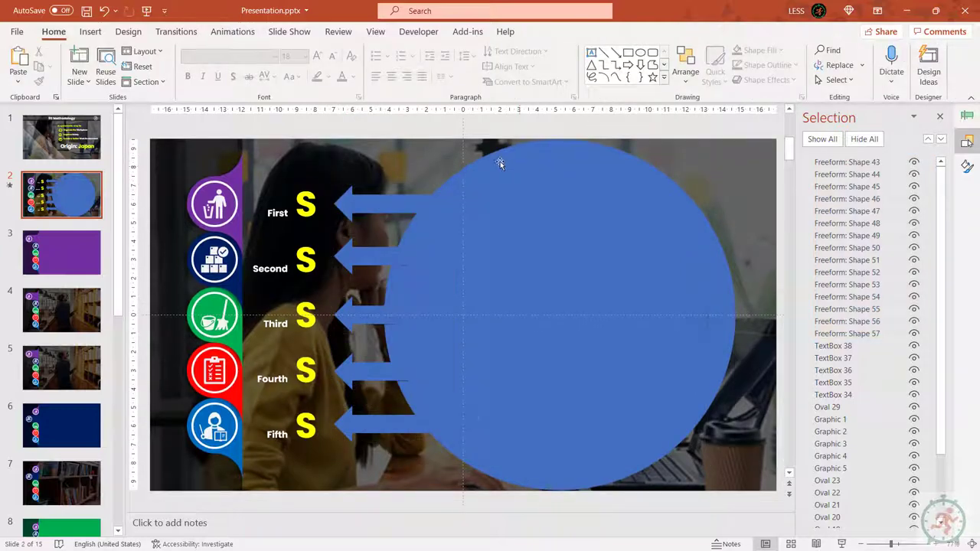
{"action": "left_click", "coordinate": [516, 160]}
{"action": "key", "text": "Escape"}
{"action": "left_click", "coordinate": [528, 195]}
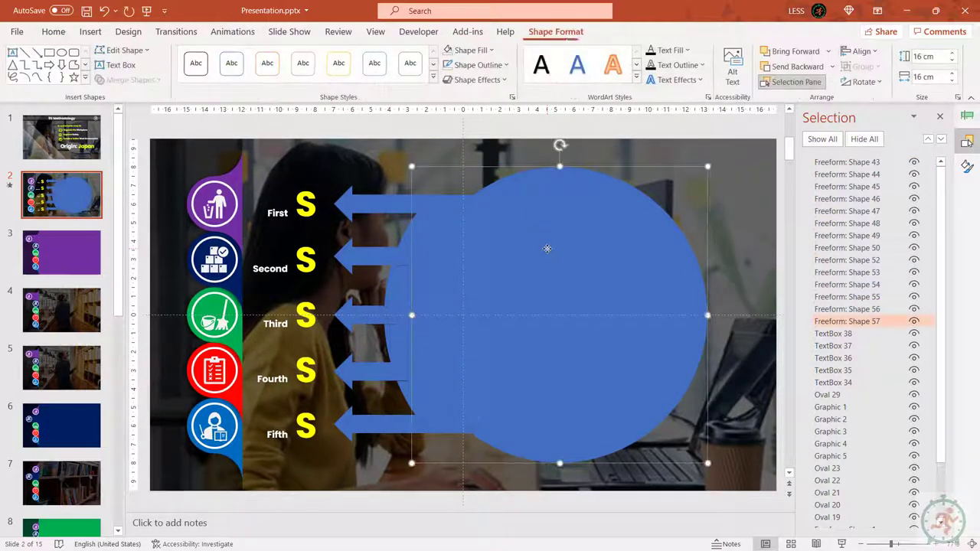
{"action": "key", "text": "Delete"}
{"action": "left_click", "coordinate": [466, 212]}
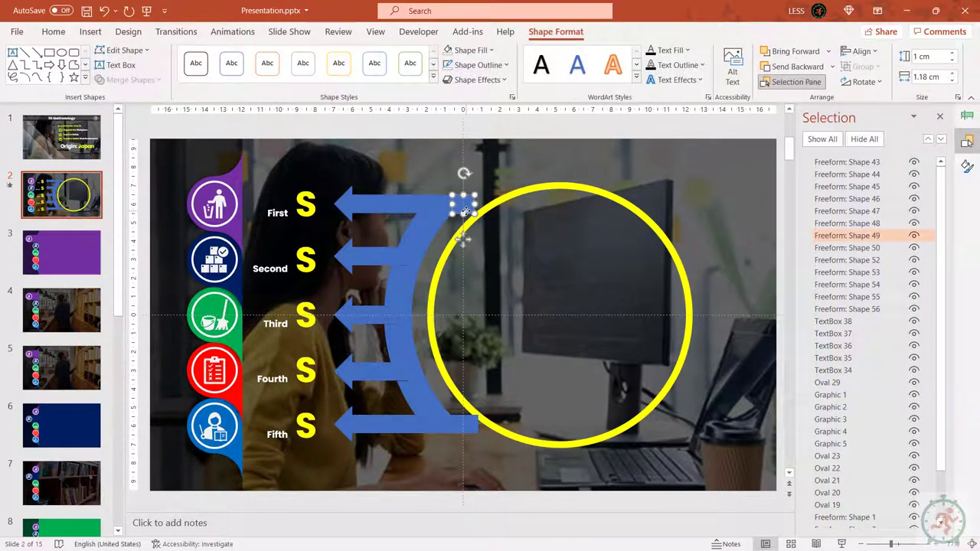
{"action": "key", "text": "Delete"}
{"action": "left_click", "coordinate": [467, 424]}
{"action": "key", "text": "Delete"}
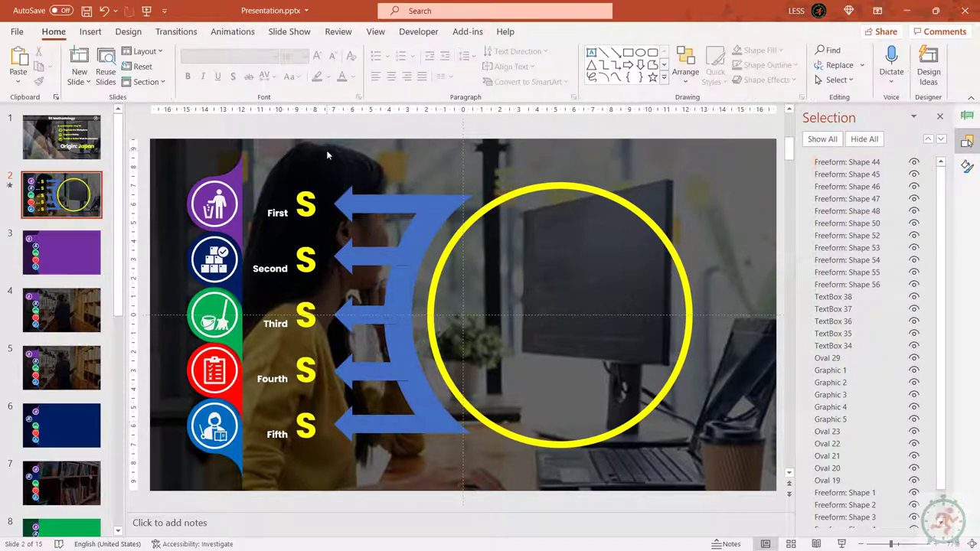
Union the remaining arrow fragments into a single shape.
{"action": "left_click_drag", "start_coordinate": [326, 150], "coordinate": [481, 466]}
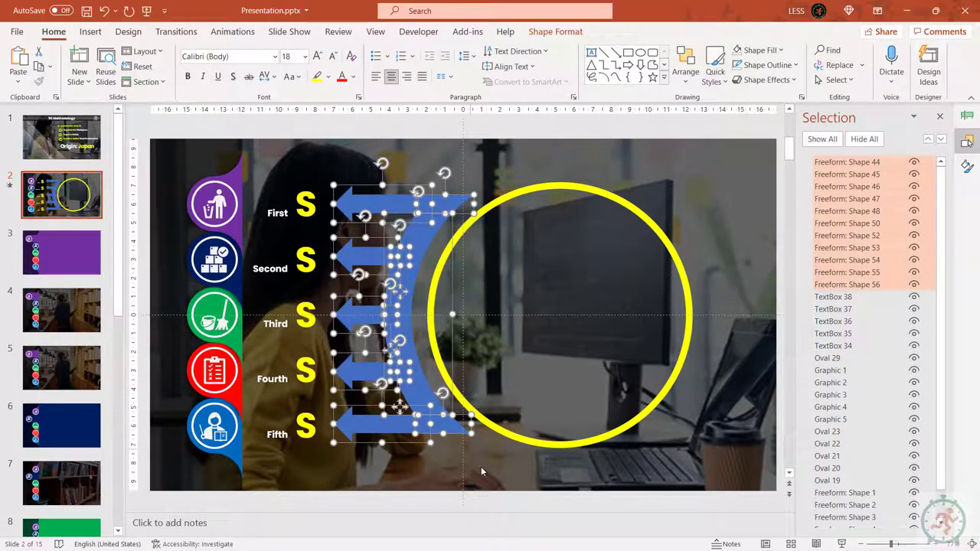
{"action": "left_click", "coordinate": [555, 31]}
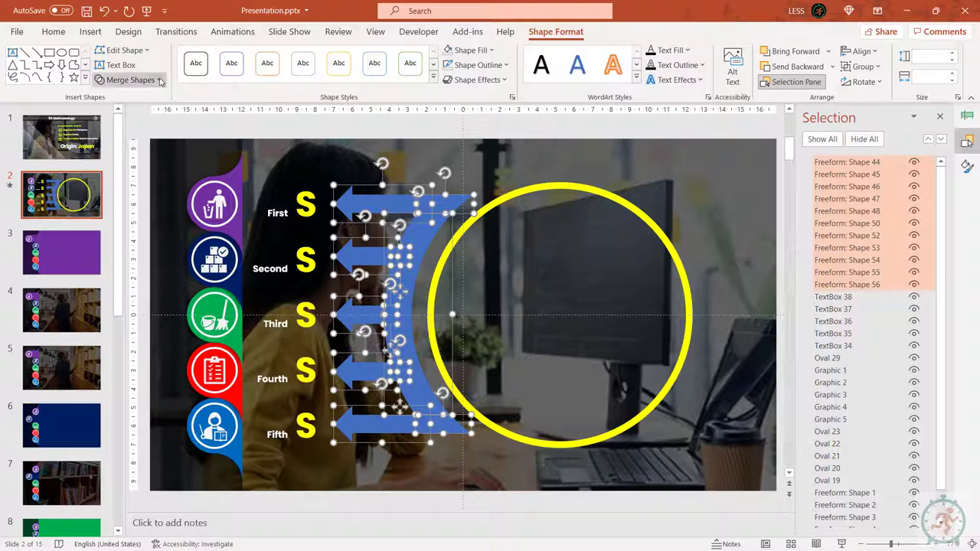
{"action": "left_click", "coordinate": [129, 79]}
{"action": "left_click", "coordinate": [118, 95]}
Fill the merged arrow shape white at 70% transparency.
{"action": "left_click", "coordinate": [967, 165]}
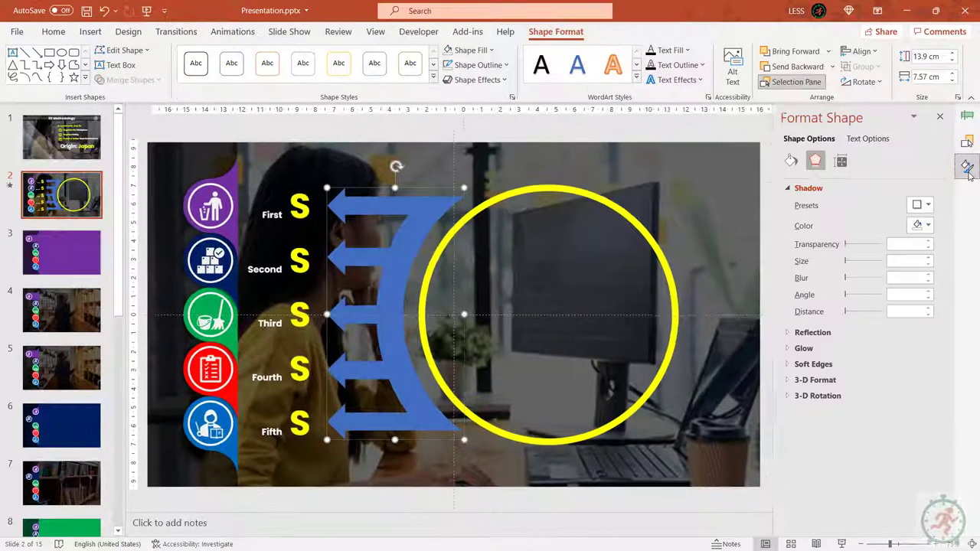
{"action": "left_click", "coordinate": [791, 161]}
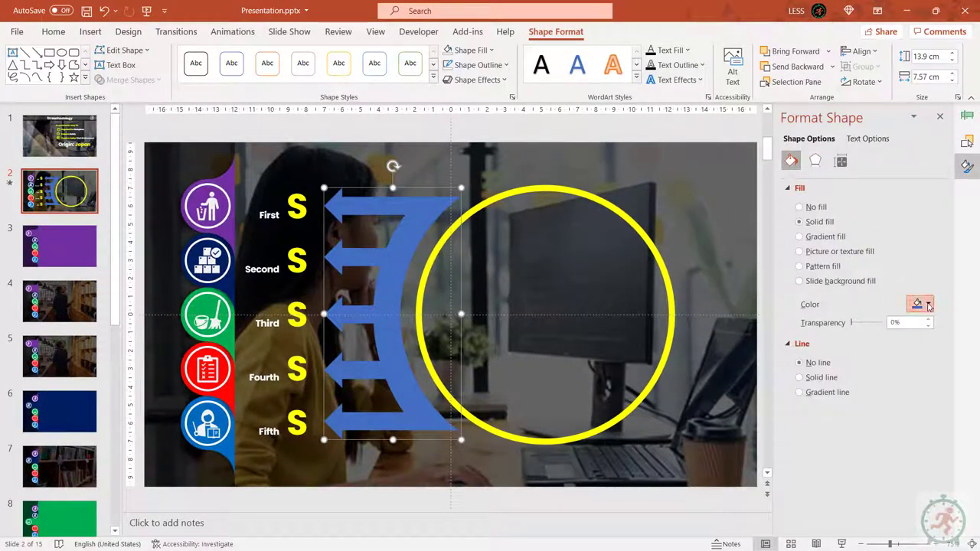
{"action": "left_click", "coordinate": [929, 305]}
{"action": "left_click", "coordinate": [881, 338]}
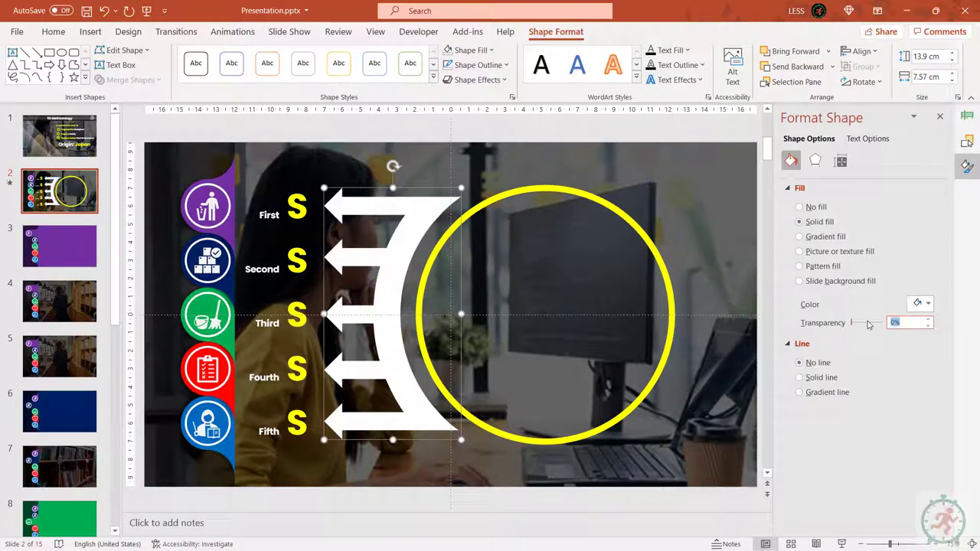
{"action": "type", "text": "70"}
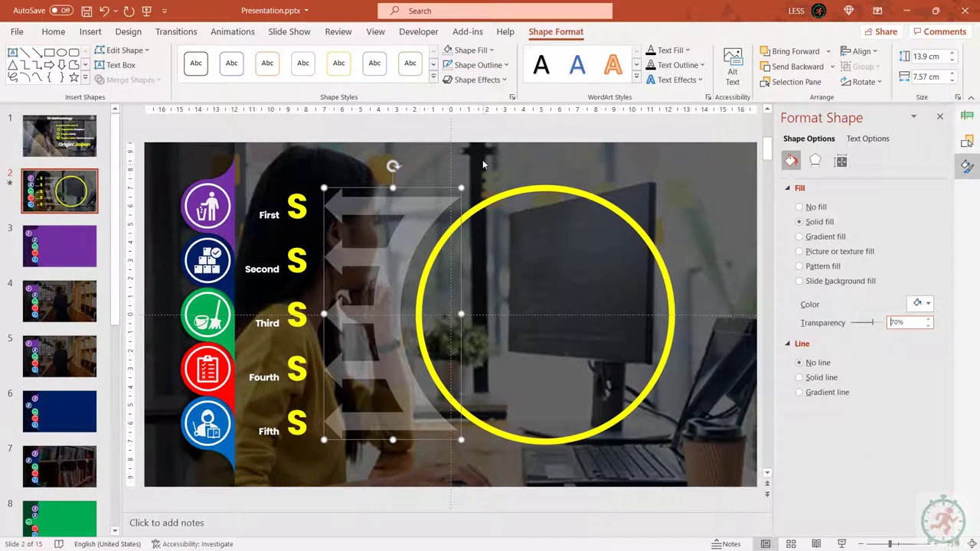
{"action": "left_click", "coordinate": [482, 163]}
Draw a 2.42 cm wide rectangle covering the First–Fifth labels.
{"action": "left_click", "coordinate": [91, 32]}
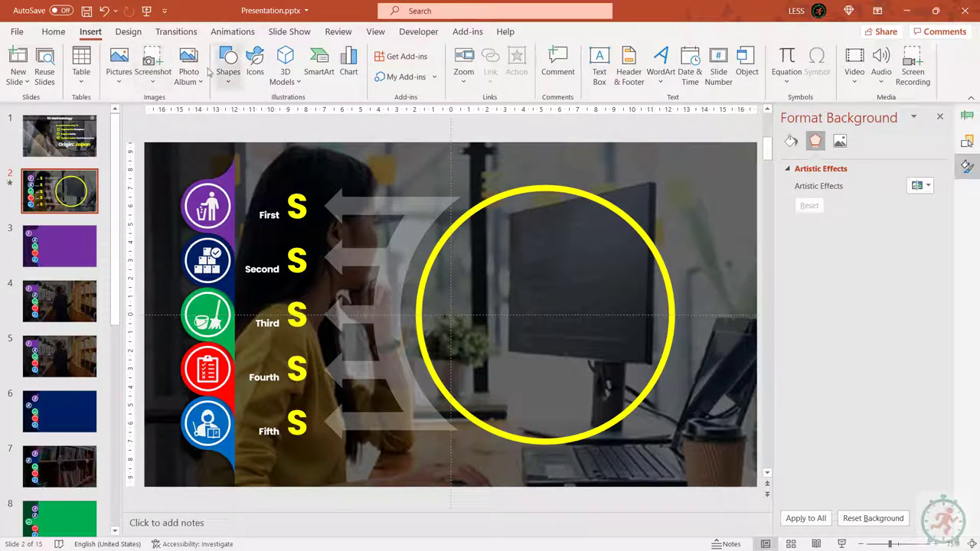
{"action": "left_click", "coordinate": [228, 64]}
{"action": "left_click", "coordinate": [264, 116]}
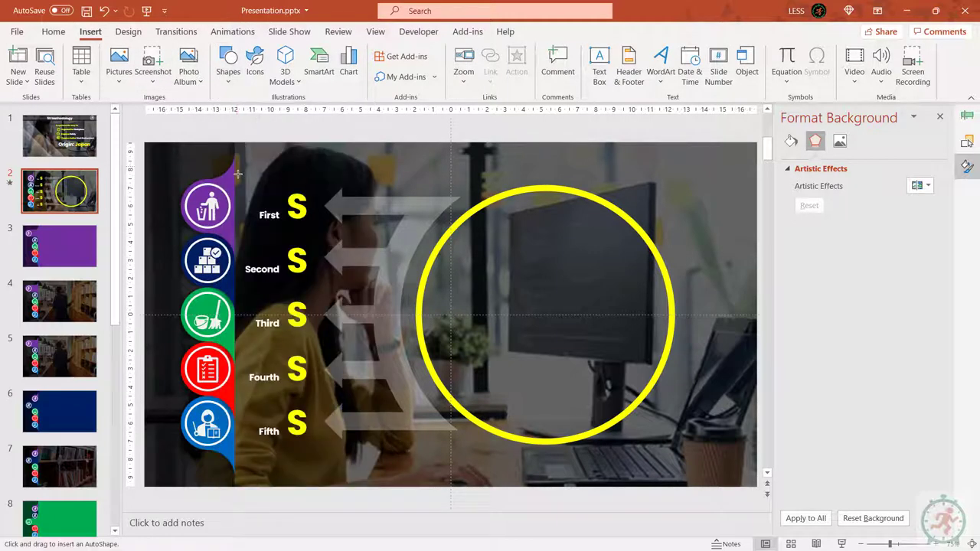
{"action": "left_click_drag", "start_coordinate": [238, 175], "coordinate": [283, 456]}
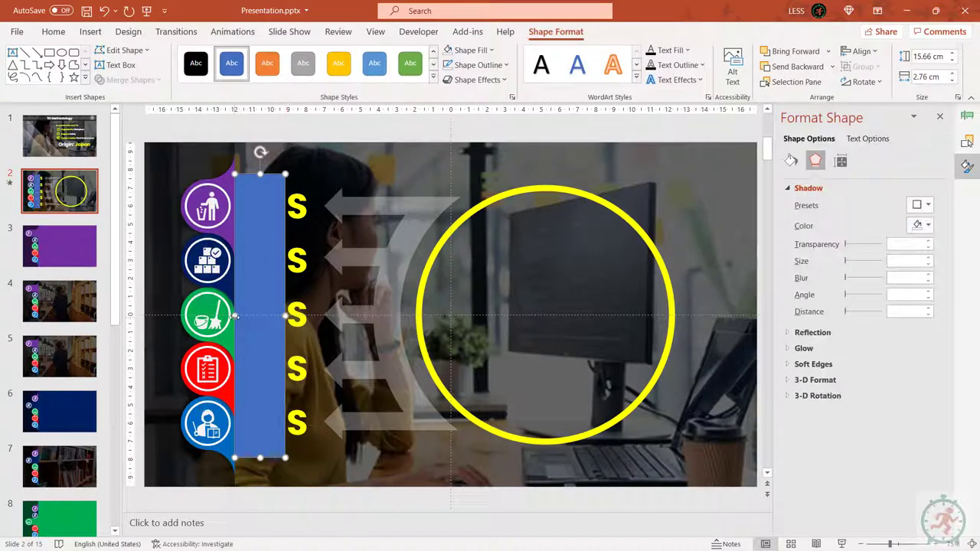
{"action": "left_click_drag", "start_coordinate": [240, 316], "coordinate": [240, 318]}
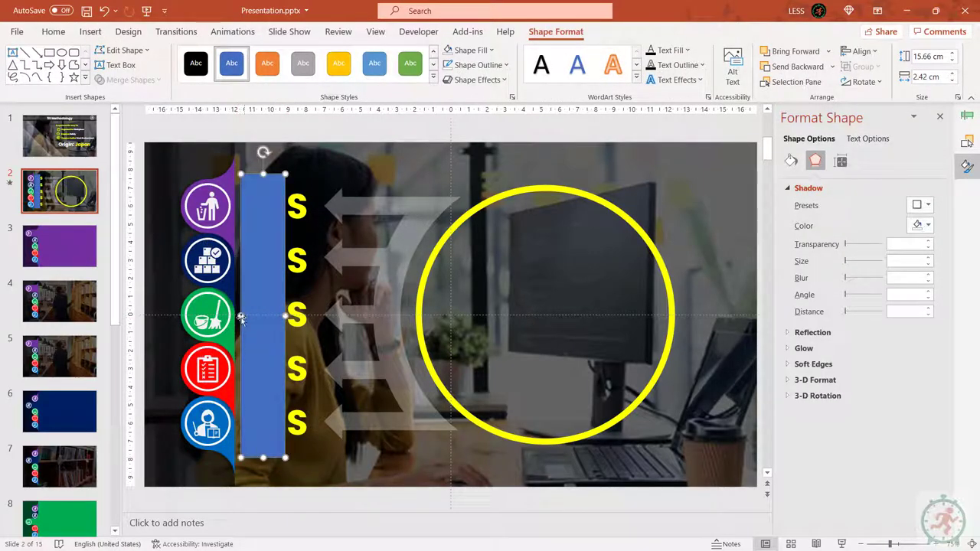
Remove the rectangle's outline and fill it with the slide background.
{"action": "left_click", "coordinate": [454, 67]}
{"action": "left_click", "coordinate": [477, 204]}
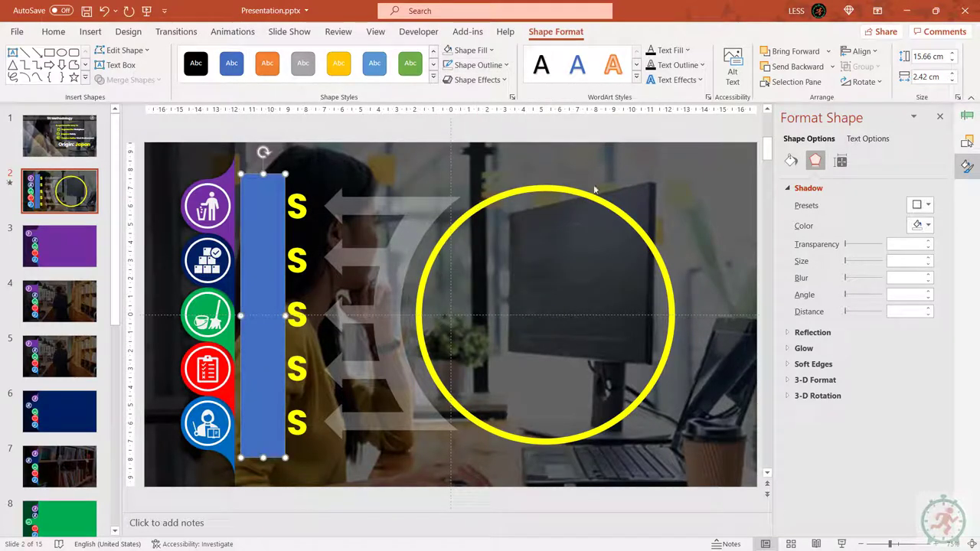
{"action": "left_click", "coordinate": [790, 160]}
{"action": "left_click", "coordinate": [800, 282]}
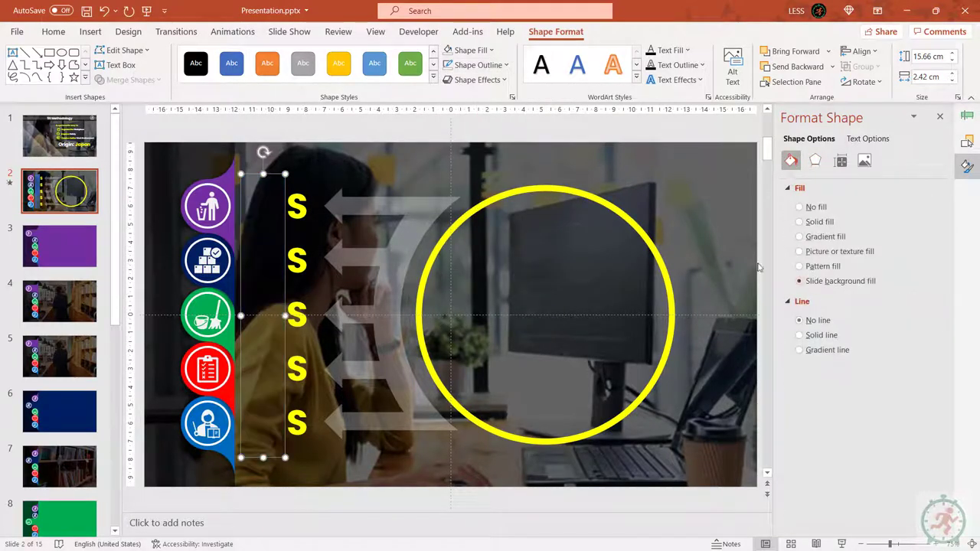
{"action": "left_click", "coordinate": [506, 159]}
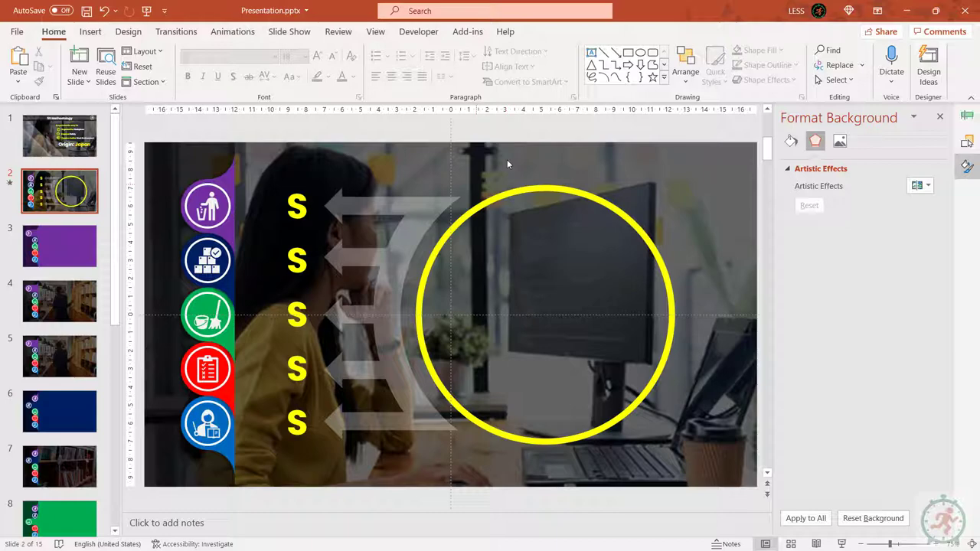
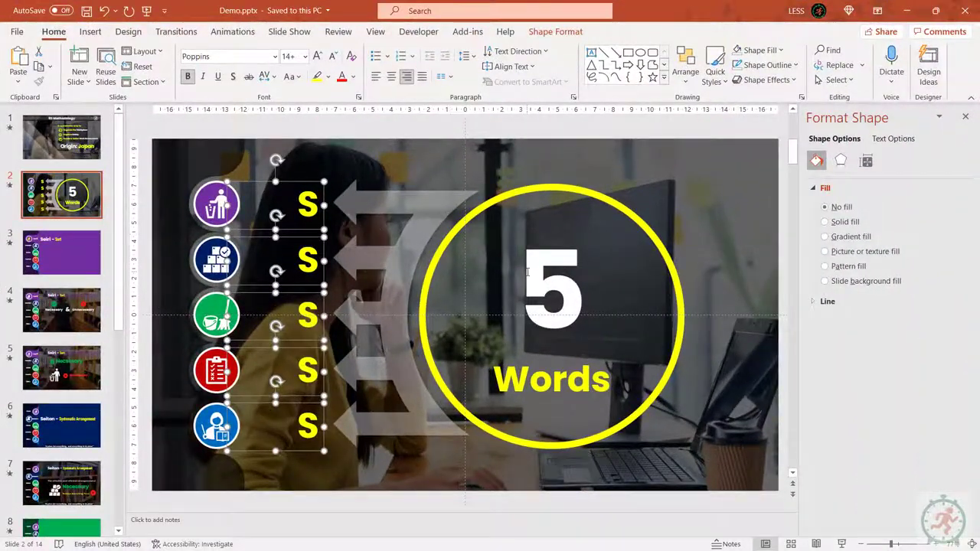
Copy the '5 Words' text box from Demo.pptx and paste it into slide 2's yellow circle.
{"action": "left_click", "coordinate": [526, 272]}
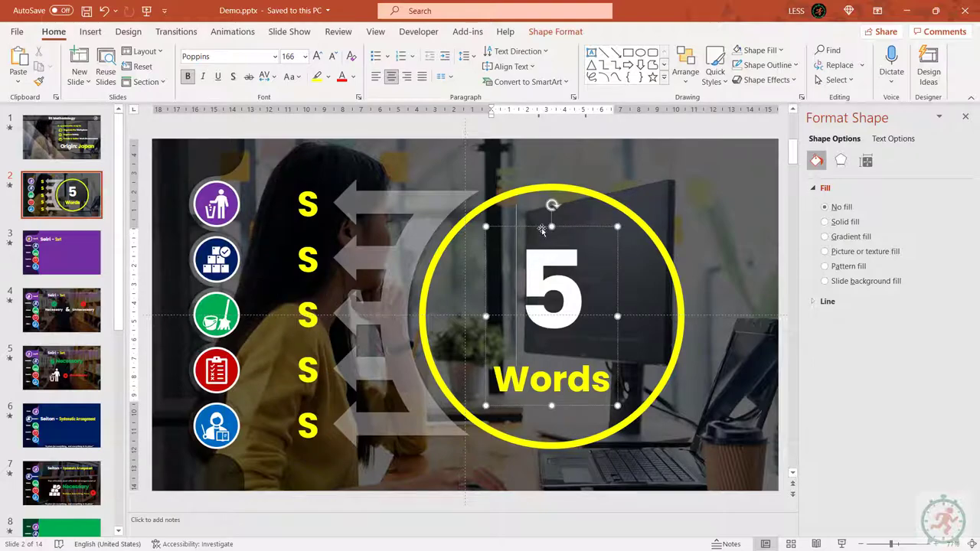
{"action": "left_click", "coordinate": [541, 228]}
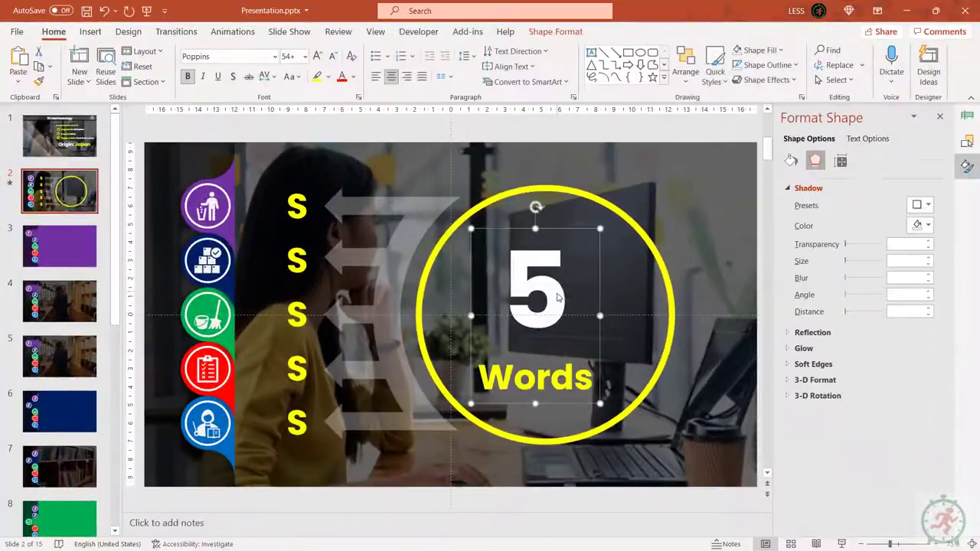
{"action": "key", "text": "ctrl+v"}
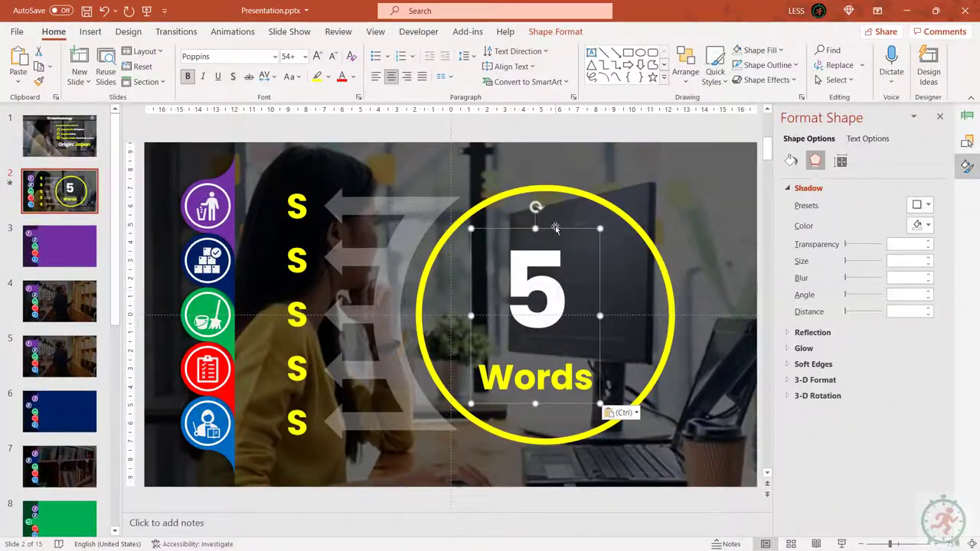
{"action": "left_click_drag", "start_coordinate": [555, 228], "coordinate": [564, 245]}
{"action": "left_click", "coordinate": [643, 173]}
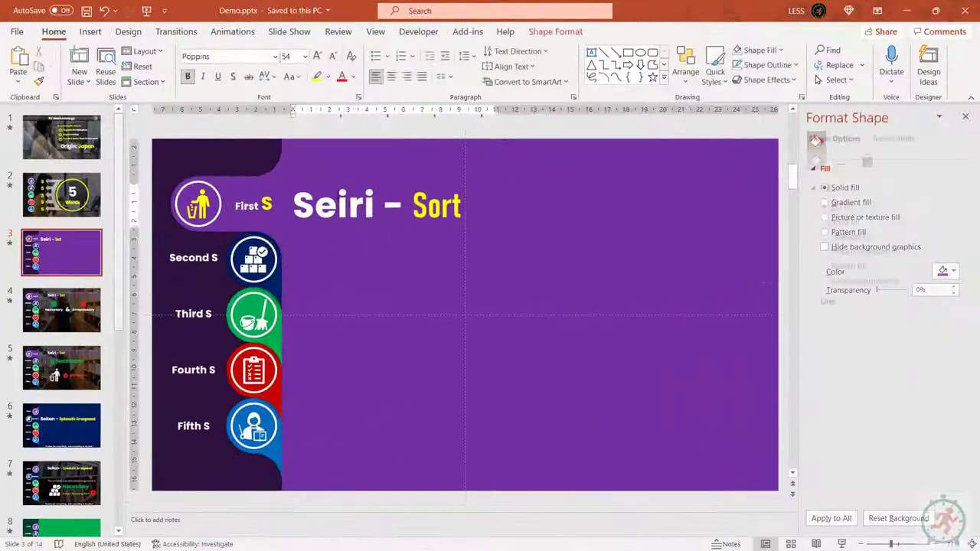
Select slide 3's 'Seiri – Sort' title together with the First through Fifth S labels.
{"action": "left_click", "coordinate": [337, 184]}
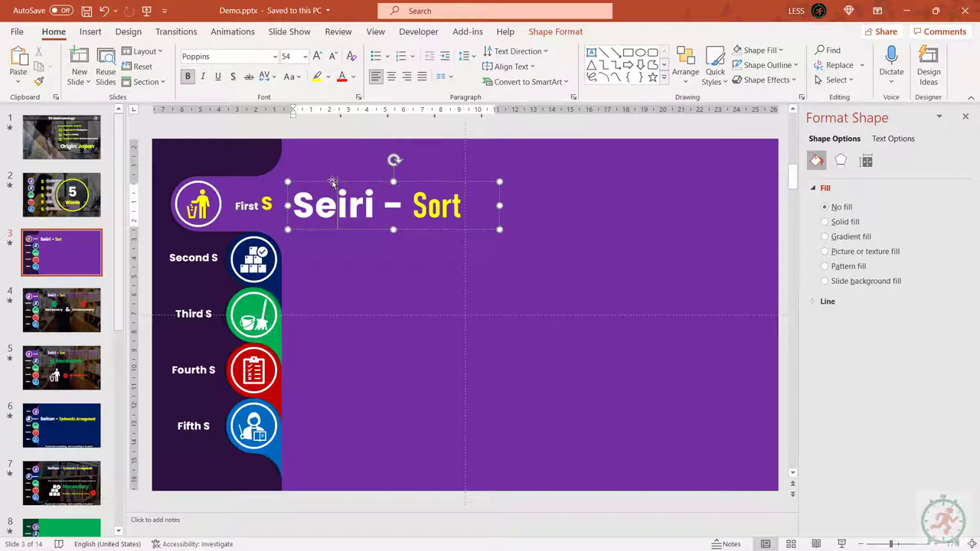
{"action": "left_click", "coordinate": [332, 182]}
{"action": "left_click", "coordinate": [245, 207], "text": "shift"}
{"action": "left_click", "coordinate": [192, 259], "text": "shift"}
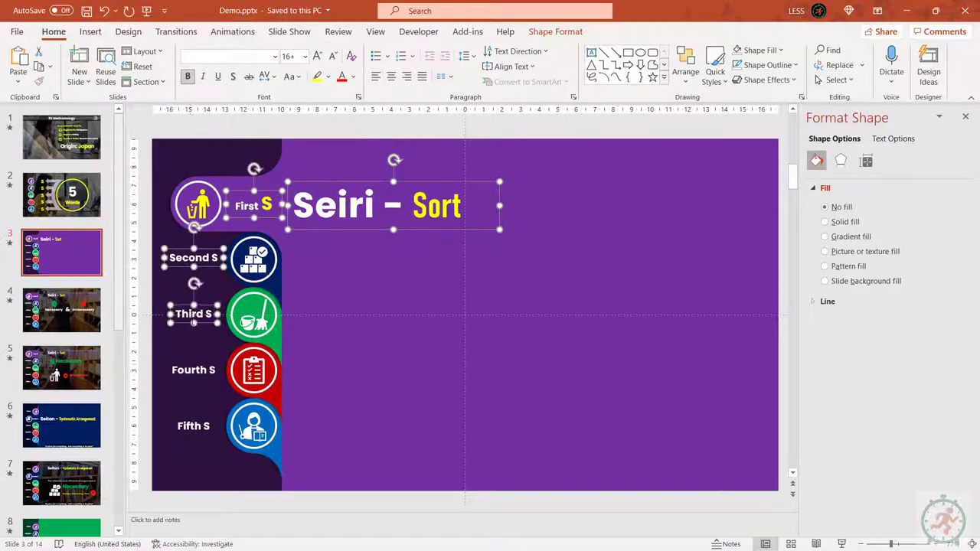
{"action": "left_click", "coordinate": [193, 370], "text": "shift"}
{"action": "left_click", "coordinate": [194, 425], "text": "shift"}
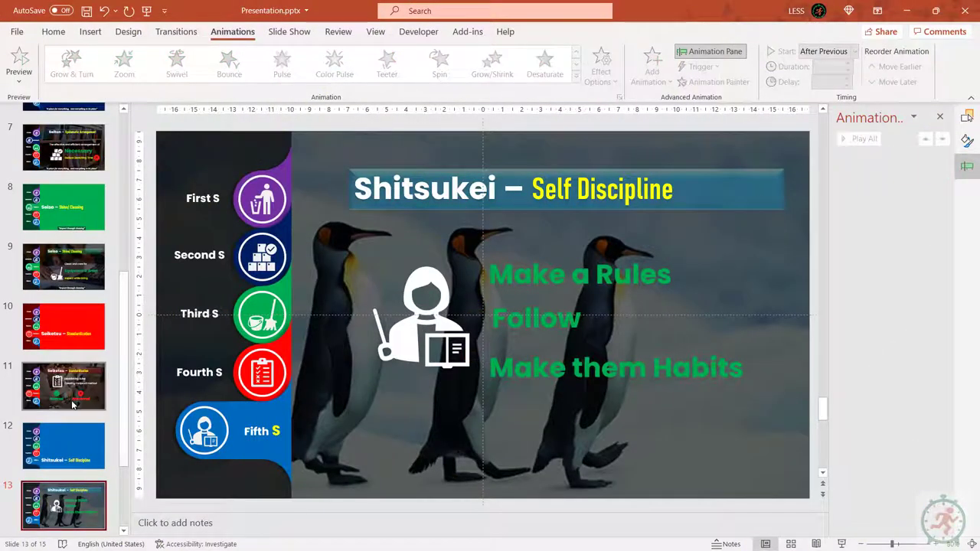
Delete extra slides 14 and 15, leaving 13 slides, and return to slide 1.
{"action": "scroll", "coordinate": [71, 413], "scroll_direction": "down", "scroll_amount": 2}
{"action": "left_click", "coordinate": [70, 423]}
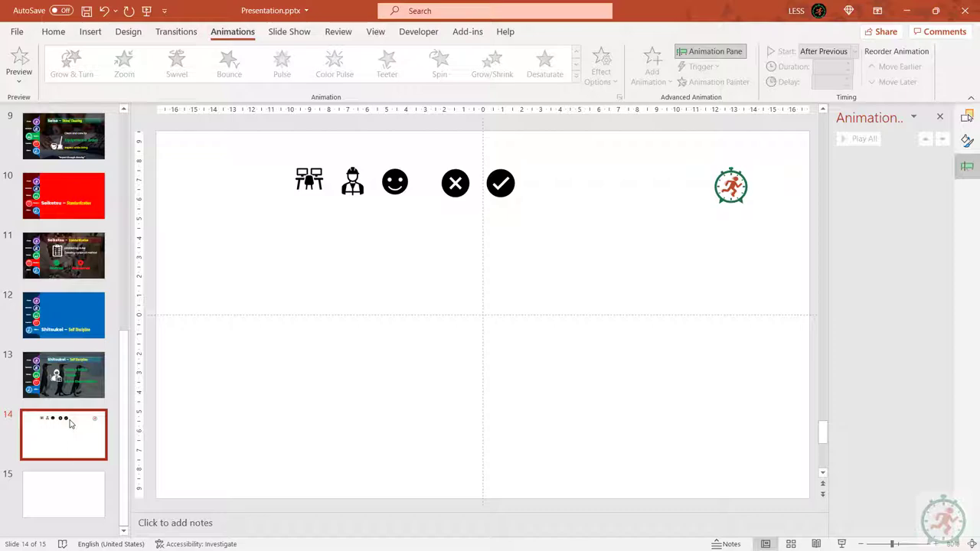
{"action": "key", "text": "Delete"}
{"action": "key", "text": "Delete"}
{"action": "scroll", "coordinate": [69, 307], "scroll_direction": "up", "scroll_amount": 2}
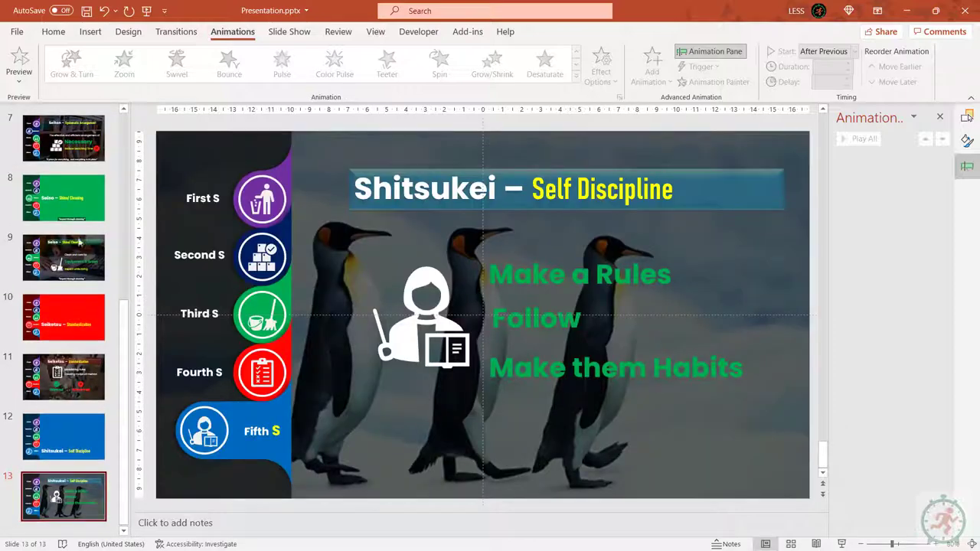
{"action": "left_click", "coordinate": [87, 153]}
{"action": "scroll", "coordinate": [86, 152], "scroll_direction": "up", "scroll_amount": 3}
{"action": "left_click", "coordinate": [87, 140]}
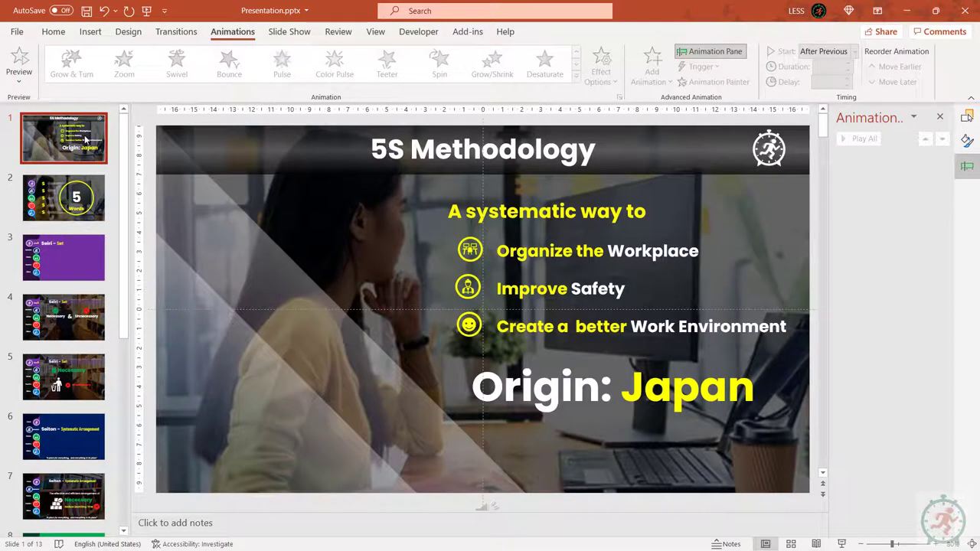
Inspect the gradient fill settings of slide 1's title bar and overlay shapes.
{"action": "left_click", "coordinate": [320, 133]}
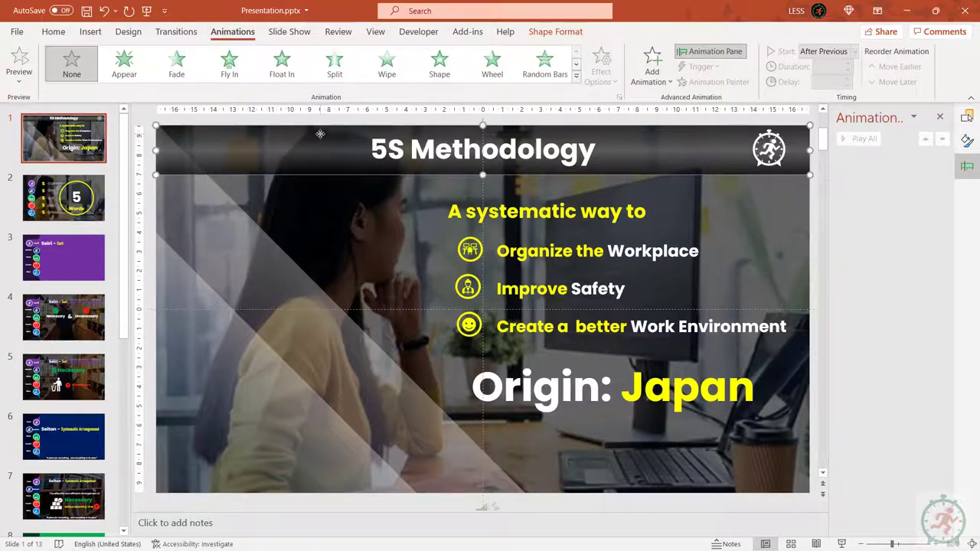
{"action": "left_click", "coordinate": [968, 142]}
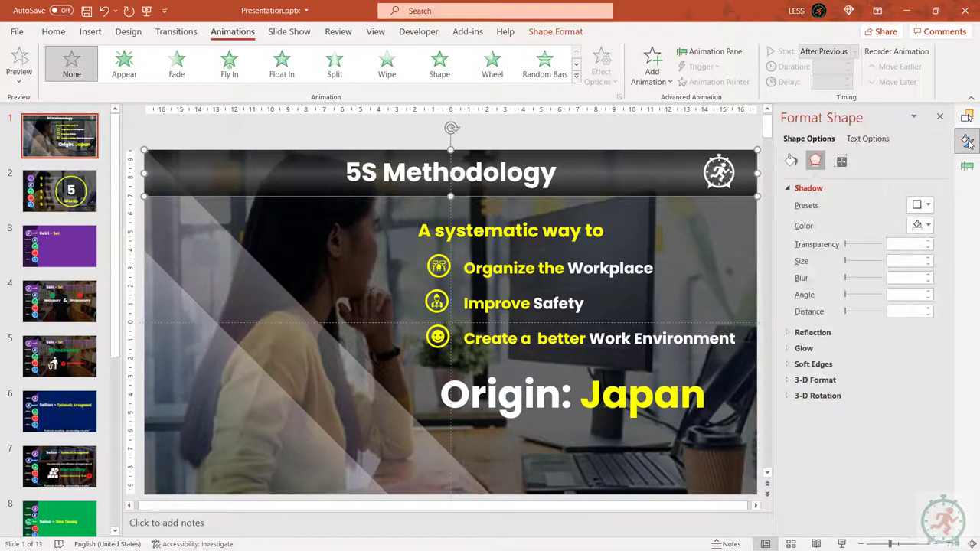
{"action": "left_click", "coordinate": [790, 163]}
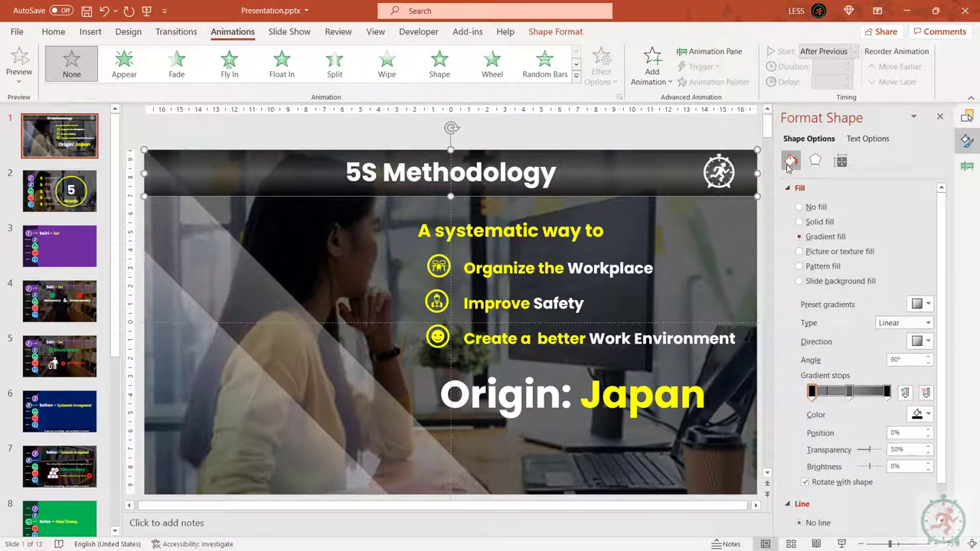
{"action": "left_click", "coordinate": [208, 232]}
{"action": "left_click", "coordinate": [215, 391]}
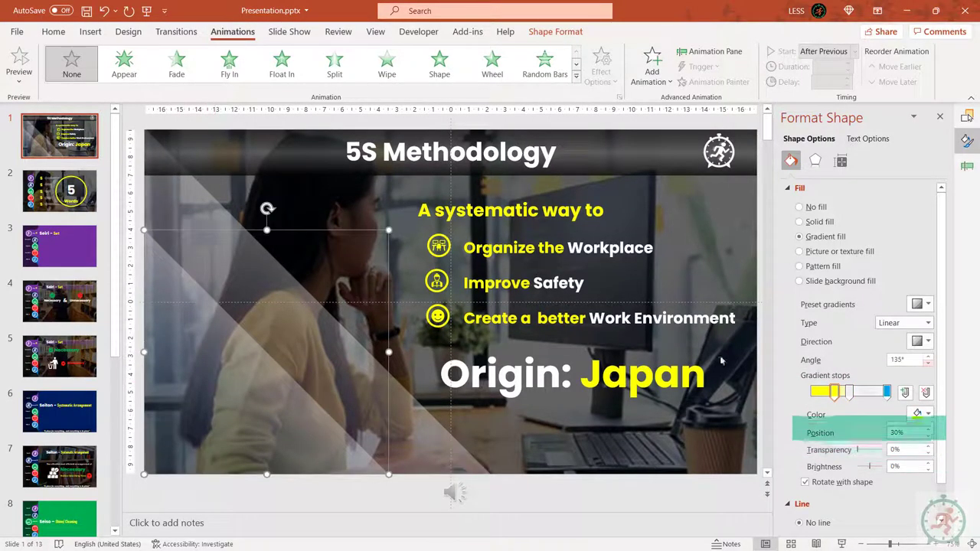
{"action": "left_click", "coordinate": [925, 341]}
{"action": "left_click", "coordinate": [927, 345]}
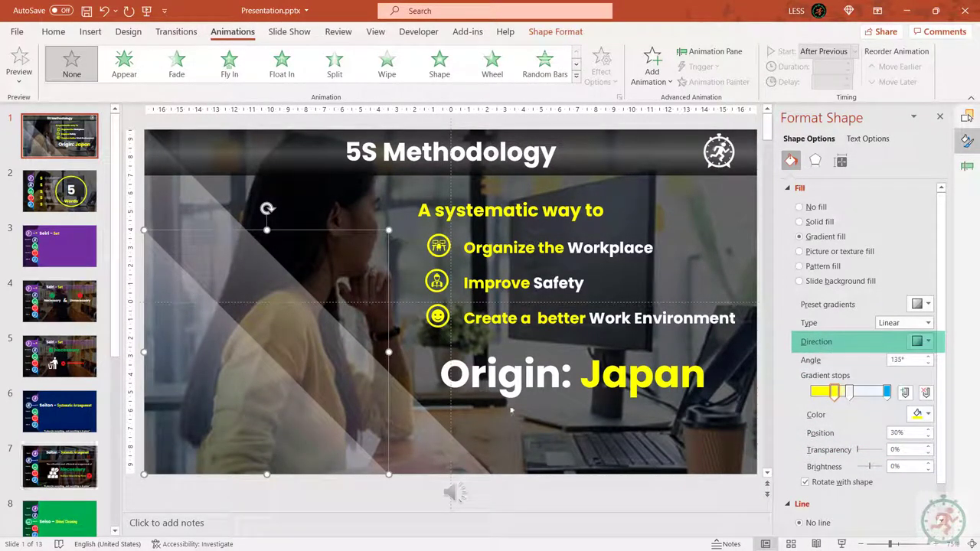
View the shape effects list for the Seiton title on slide 7.
{"action": "left_click", "coordinate": [60, 465]}
{"action": "left_click", "coordinate": [557, 31]}
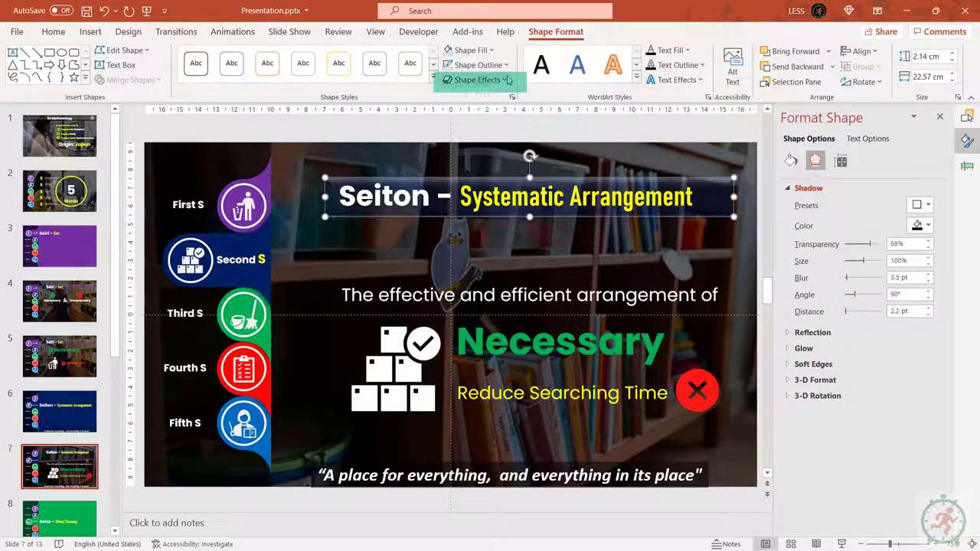
{"action": "left_click", "coordinate": [476, 80]}
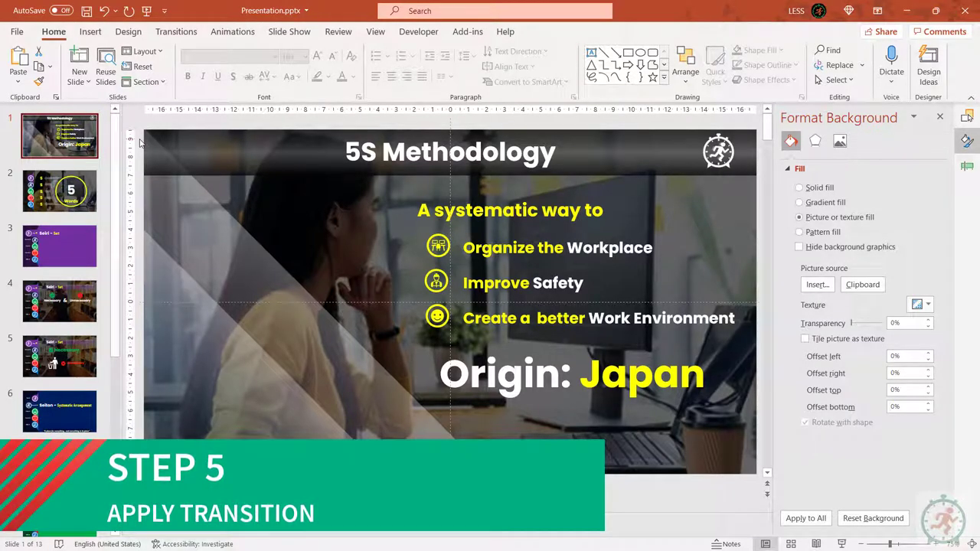
Apply the Morph transition to slides 2 through 13, leaving slide 1 without one.
{"action": "key", "text": "Down"}
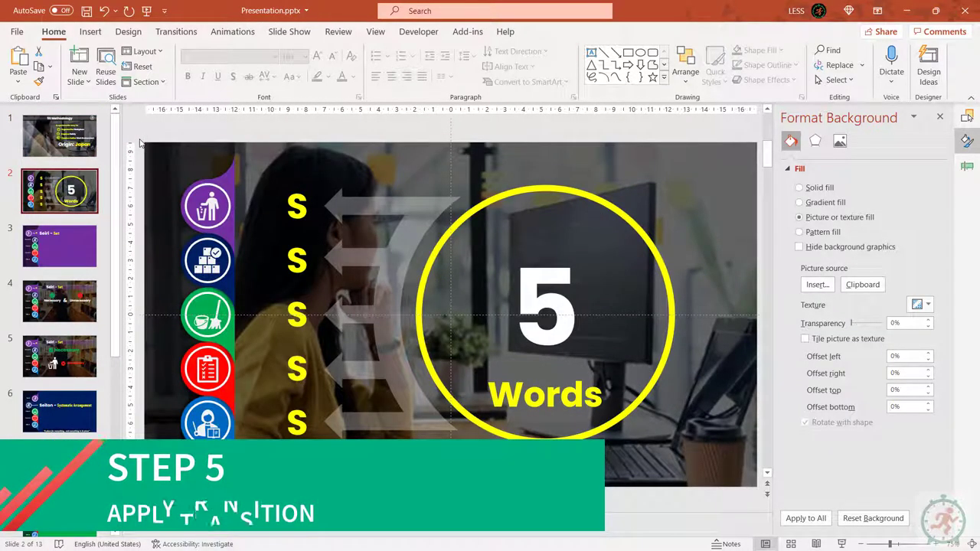
{"action": "key", "text": "shift+Down"}
{"action": "key", "text": "shift+Down"}
{"action": "key", "text": "shift+Down"}
{"action": "key", "text": "shift+Down"}
{"action": "key", "text": "shift+Down"}
{"action": "key", "text": "shift+Down"}
{"action": "key", "text": "shift+Down"}
{"action": "key", "text": "shift+Down"}
{"action": "key", "text": "shift+Down"}
{"action": "key", "text": "shift+Down"}
{"action": "key", "text": "shift+Down"}
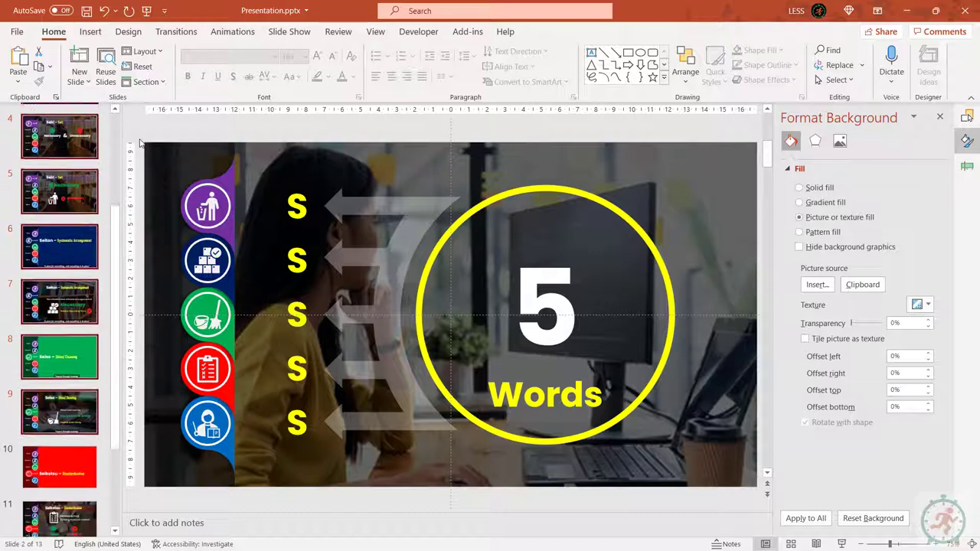
{"action": "left_click", "coordinate": [176, 32]}
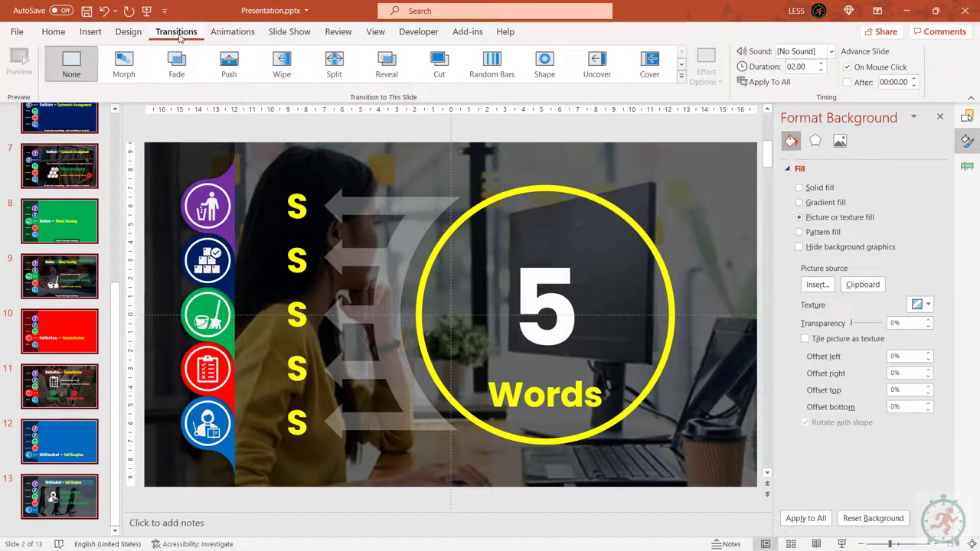
{"action": "left_click", "coordinate": [124, 67]}
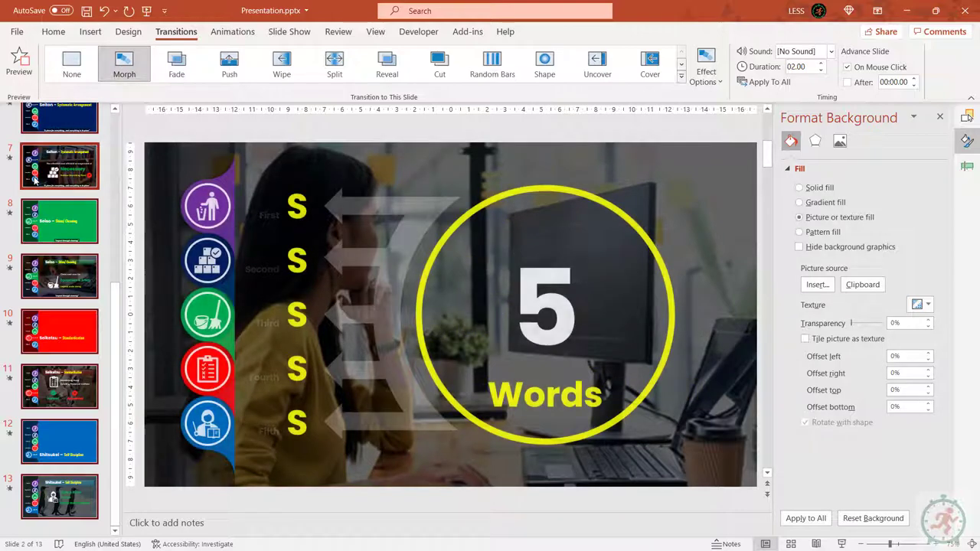
{"action": "scroll", "coordinate": [46, 230], "scroll_direction": "up", "scroll_amount": 5}
{"action": "left_click", "coordinate": [48, 138]}
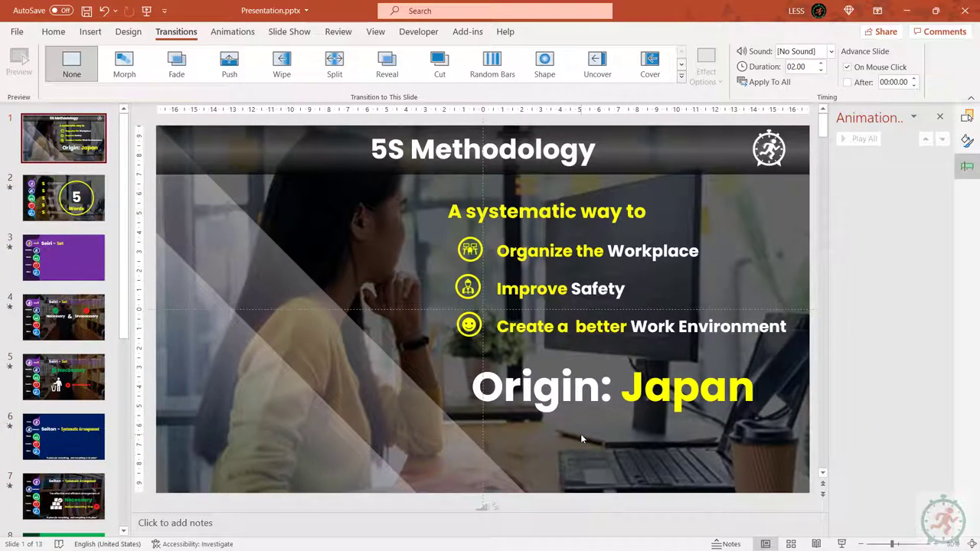
Play the slide show from slide 1 to the final Shitsukei slide, exit, and return to slide 1.
{"action": "left_click", "coordinate": [841, 544]}
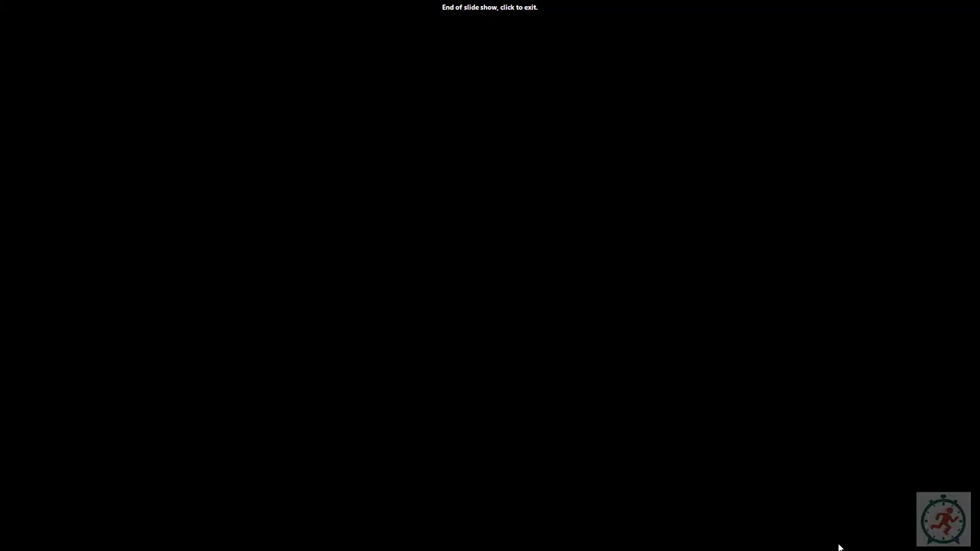
{"action": "left_click", "coordinate": [838, 547]}
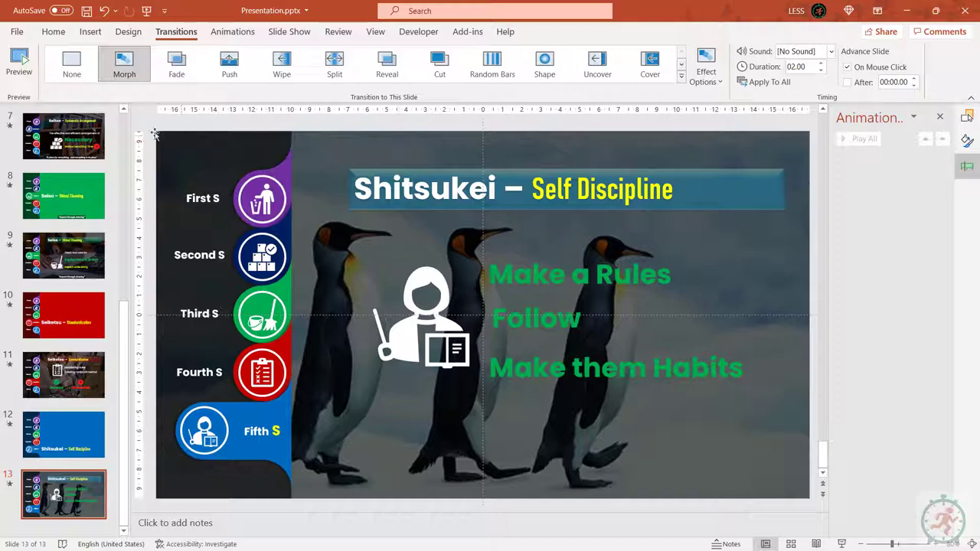
{"action": "left_click", "coordinate": [54, 140]}
{"action": "scroll", "coordinate": [48, 150], "scroll_direction": "up", "scroll_amount": 3}
{"action": "scroll", "coordinate": [48, 149], "scroll_direction": "up", "scroll_amount": 5}
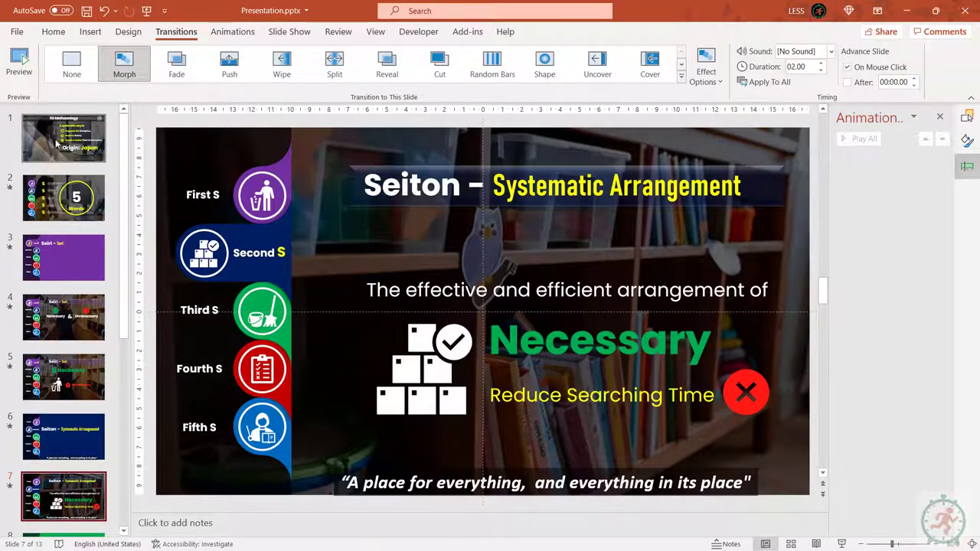
{"action": "left_click", "coordinate": [55, 146]}
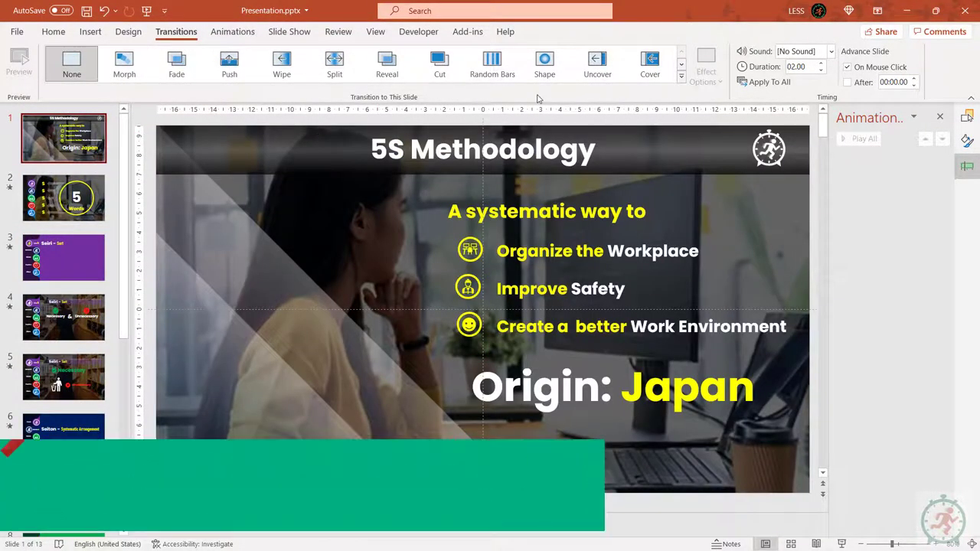
{"action": "left_click", "coordinate": [91, 32]}
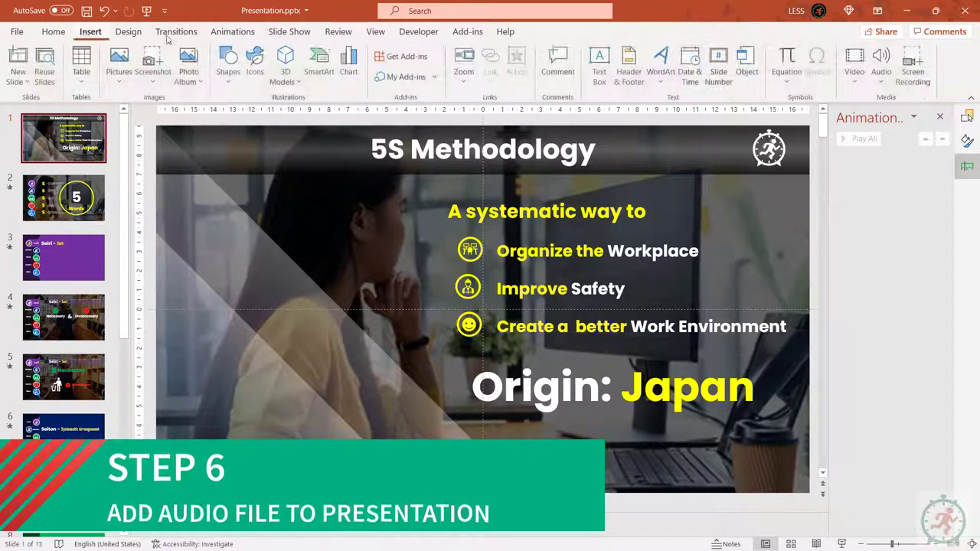
Insert the '5S Methodology.mp3' narration on slide 1 and move its icon below the slide.
{"action": "left_click", "coordinate": [881, 80]}
{"action": "left_click", "coordinate": [921, 99]}
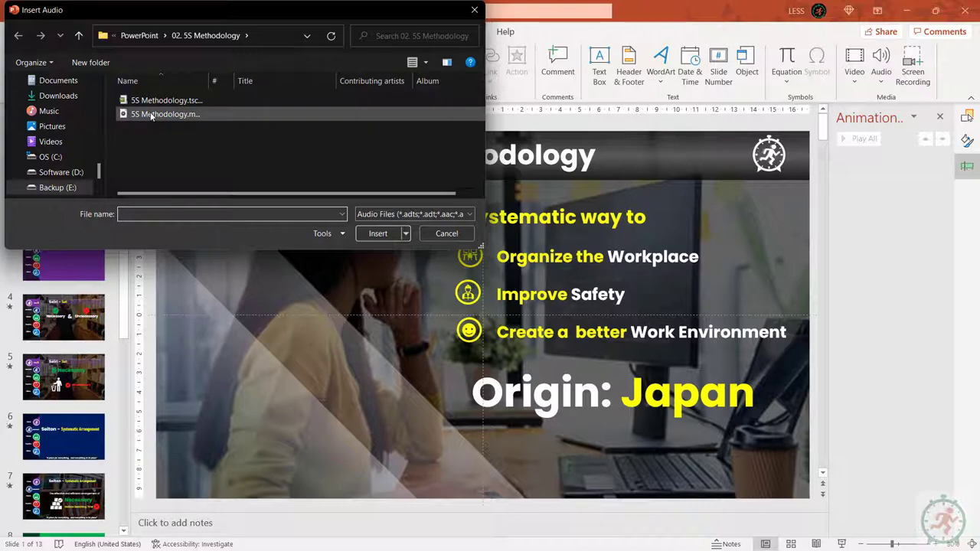
{"action": "left_click", "coordinate": [153, 114]}
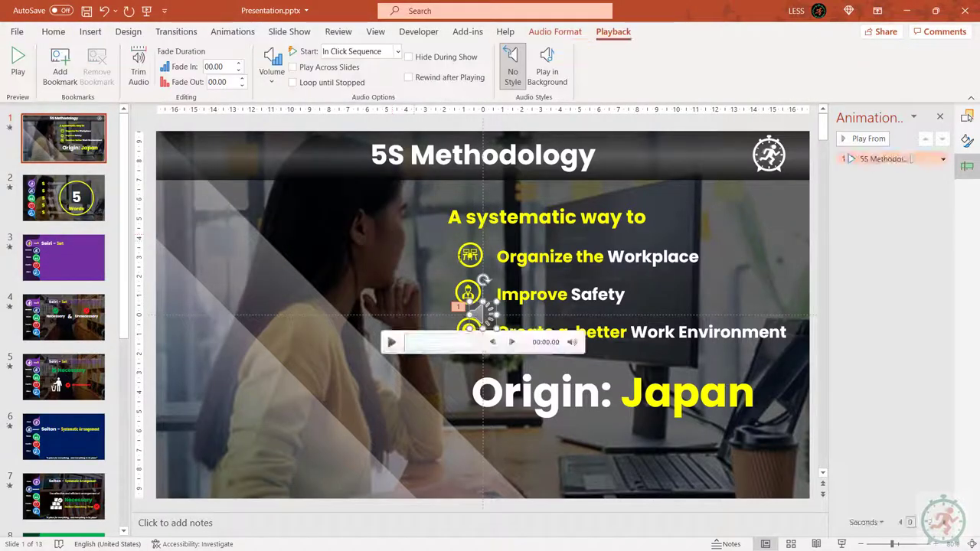
{"action": "left_click_drag", "start_coordinate": [476, 305], "coordinate": [490, 508]}
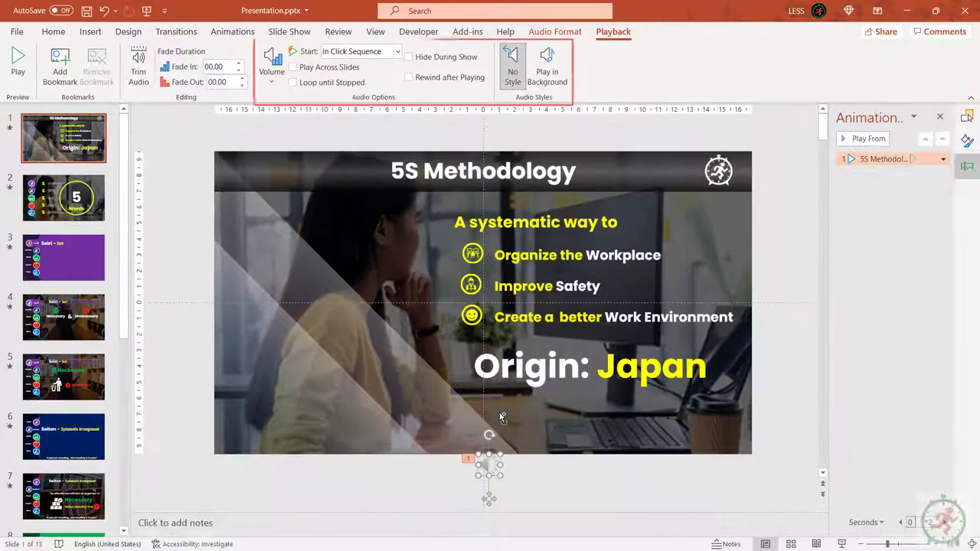
{"action": "left_click_drag", "start_coordinate": [488, 466], "coordinate": [485, 480]}
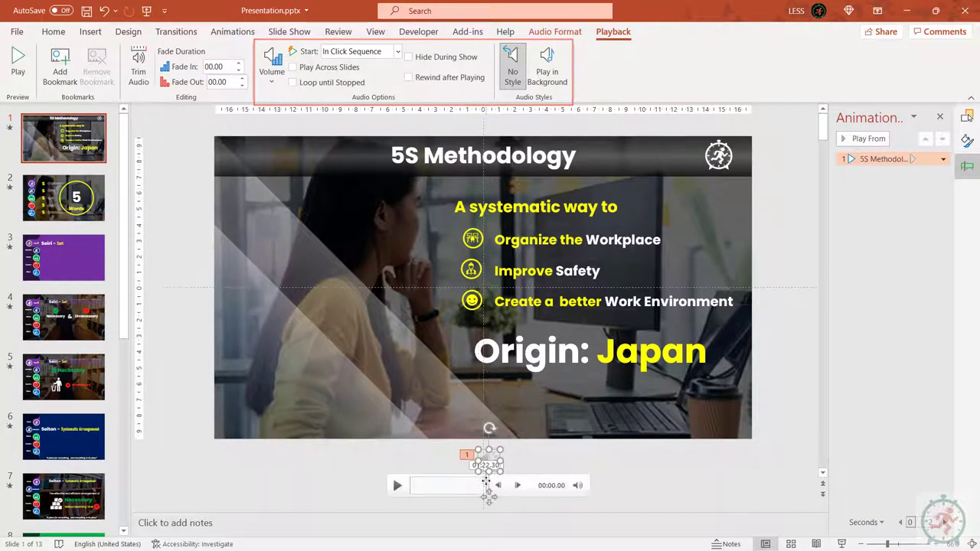
Set the audio to start Automatically and Play in Background.
{"action": "left_click", "coordinate": [398, 51]}
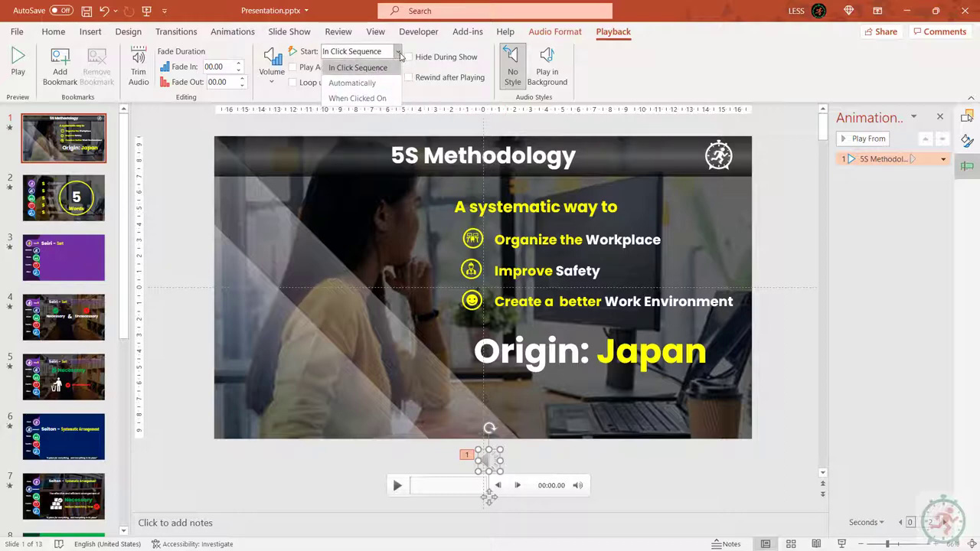
{"action": "left_click", "coordinate": [362, 86]}
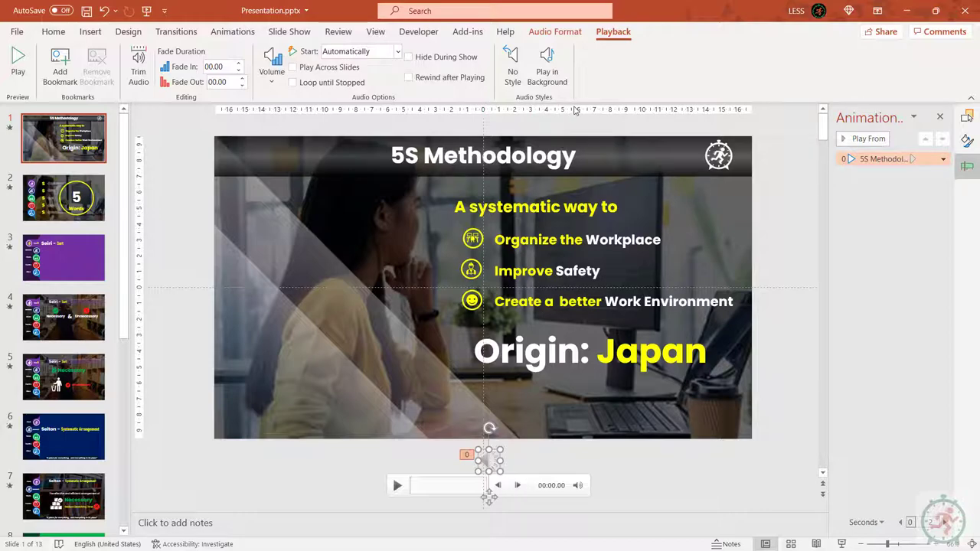
{"action": "left_click", "coordinate": [545, 67]}
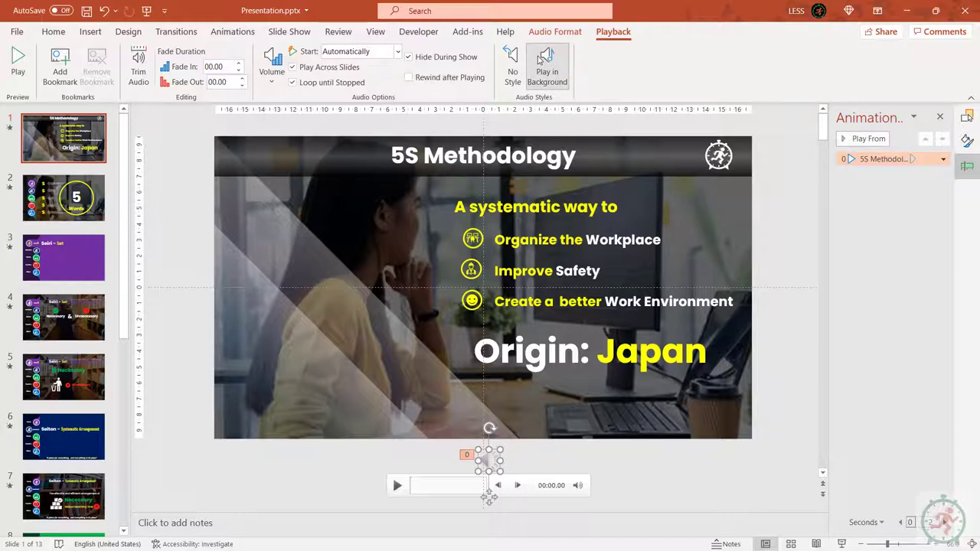
{"action": "left_click", "coordinate": [175, 182]}
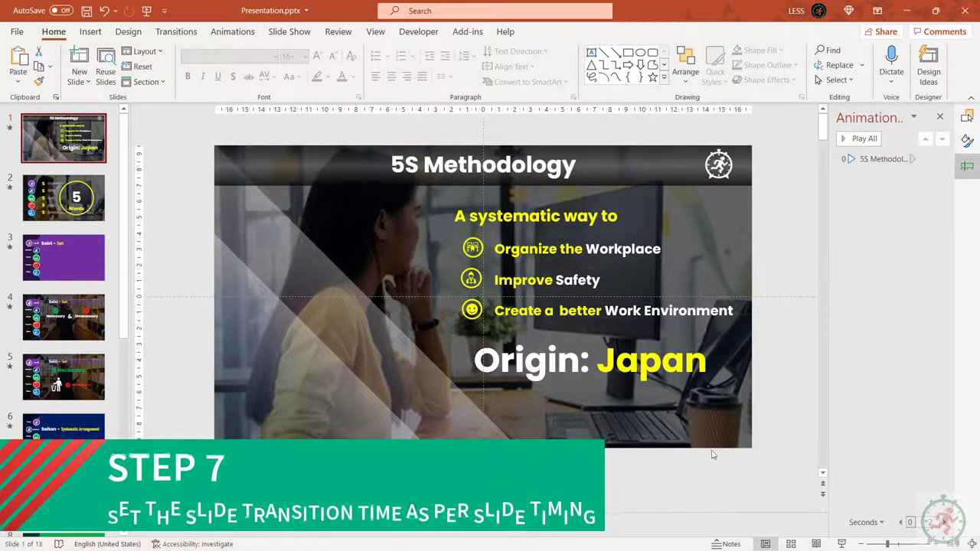
Select slide 1 and display its transition timing options.
{"action": "left_click", "coordinate": [53, 143]}
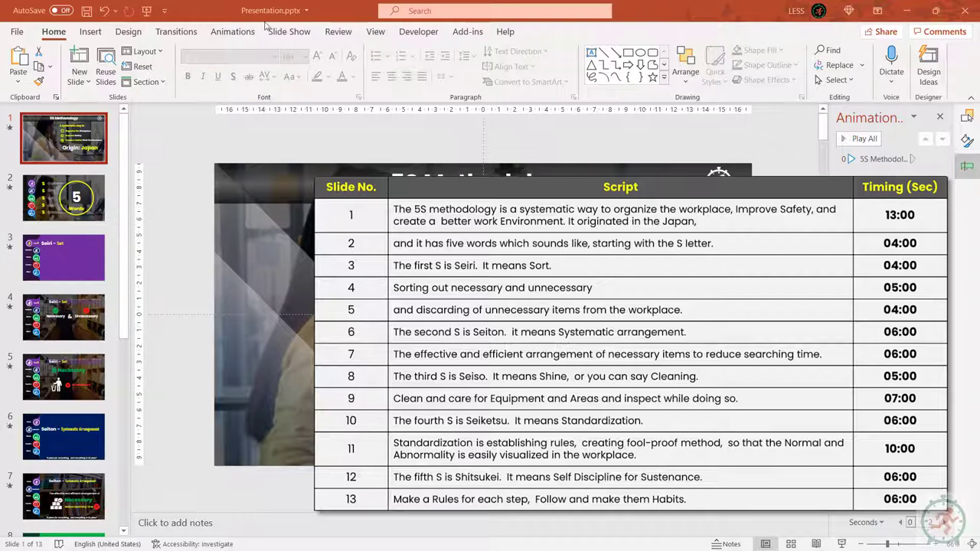
{"action": "left_click", "coordinate": [189, 33]}
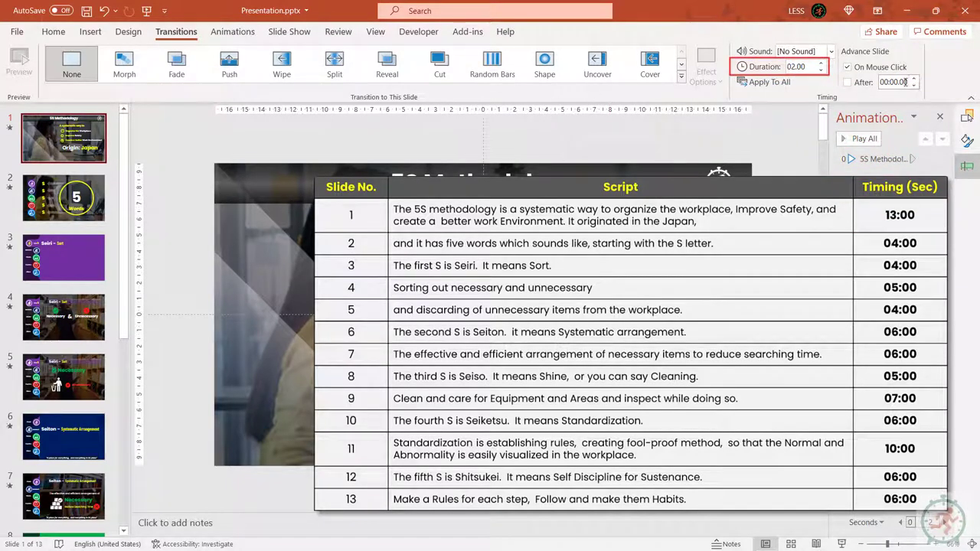
Enable After auto-advance timing, 11 seconds for slide 1, and raise slide 4's time.
{"action": "left_click", "coordinate": [913, 79]}
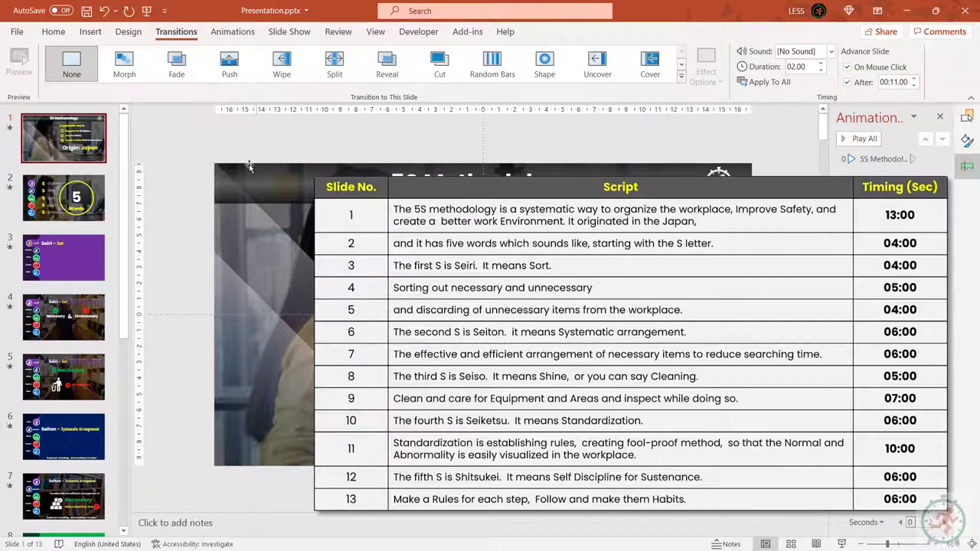
{"action": "left_click", "coordinate": [68, 196]}
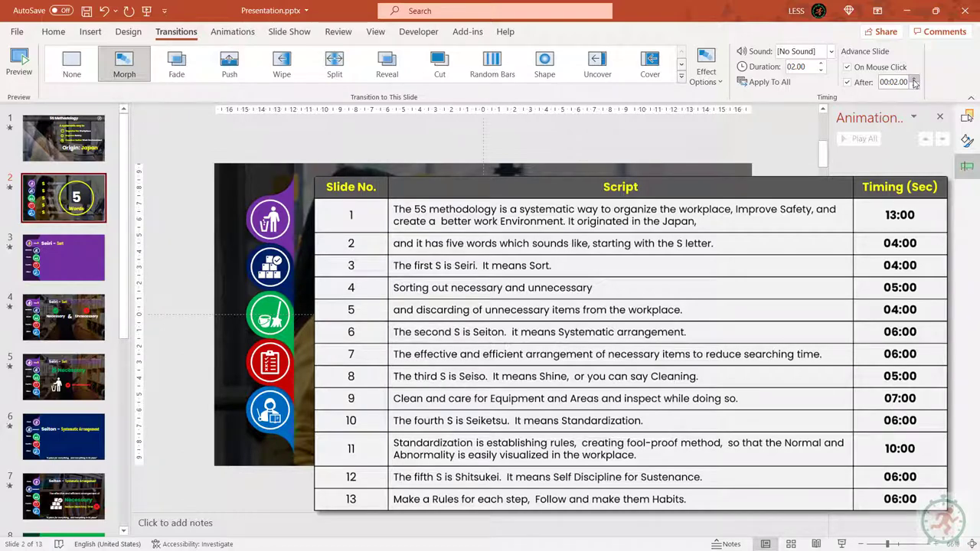
{"action": "scroll", "coordinate": [303, 371], "scroll_direction": "down", "scroll_amount": 1}
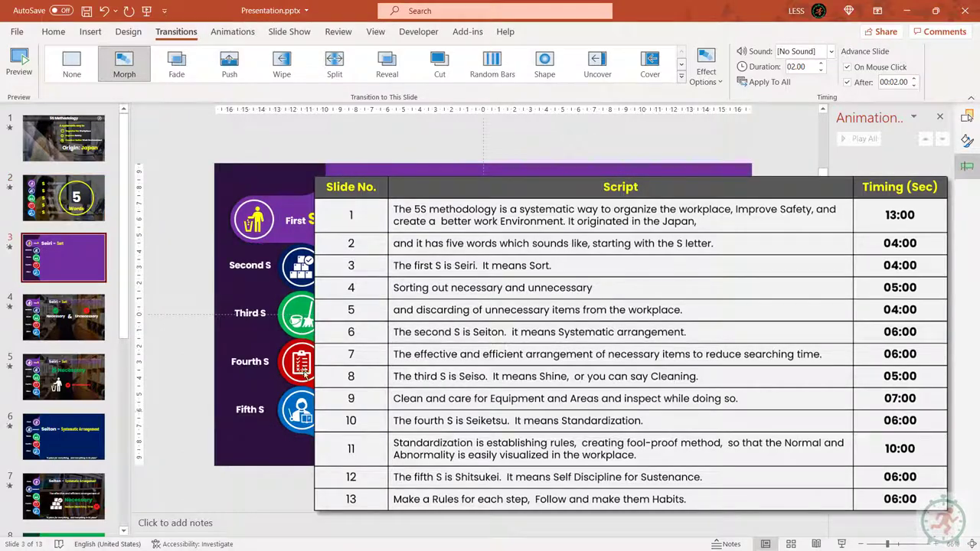
{"action": "scroll", "coordinate": [171, 283], "scroll_direction": "down", "scroll_amount": 1}
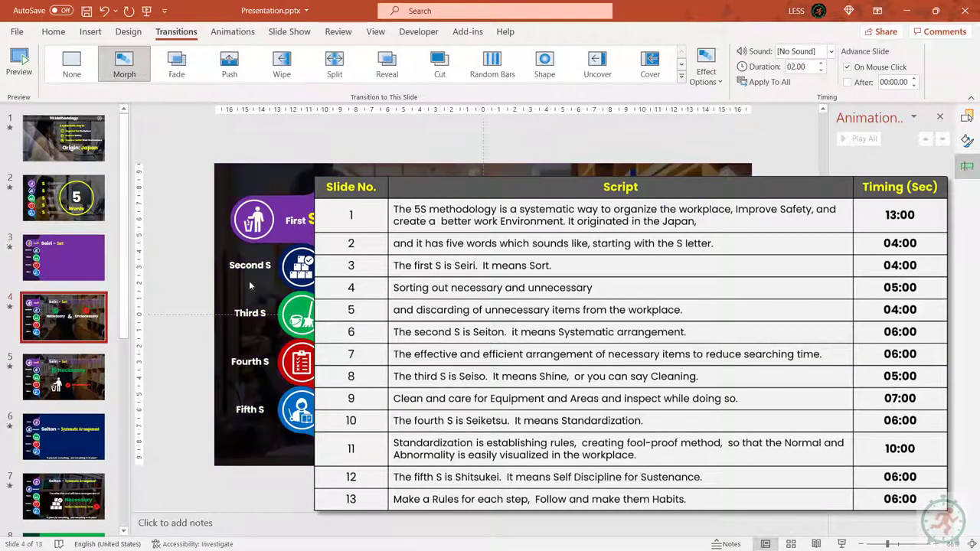
{"action": "left_click", "coordinate": [915, 79]}
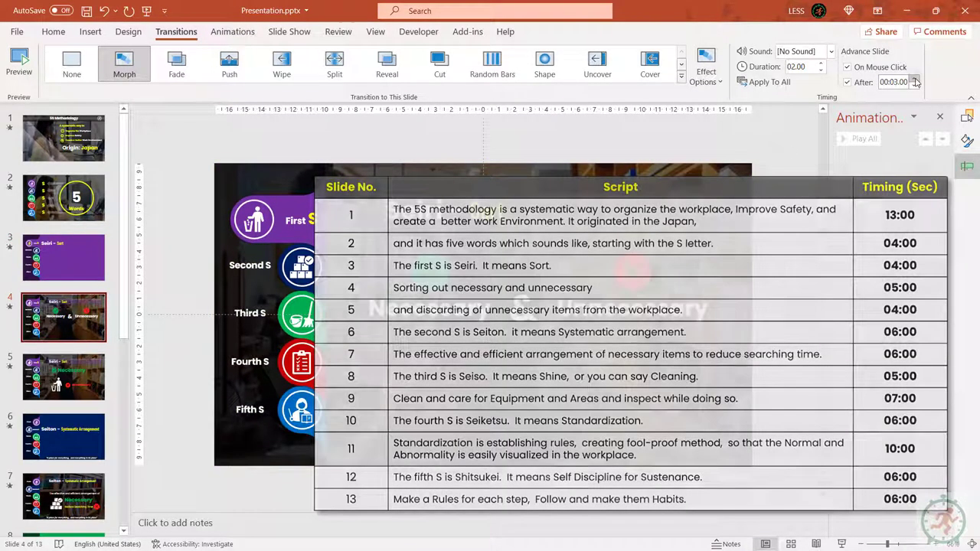
{"action": "left_click", "coordinate": [915, 80]}
{"action": "left_click", "coordinate": [914, 80]}
Set timings through slides 5–13, with slides 12 and 13 advancing after 00:04.00.
{"action": "left_click", "coordinate": [90, 364]}
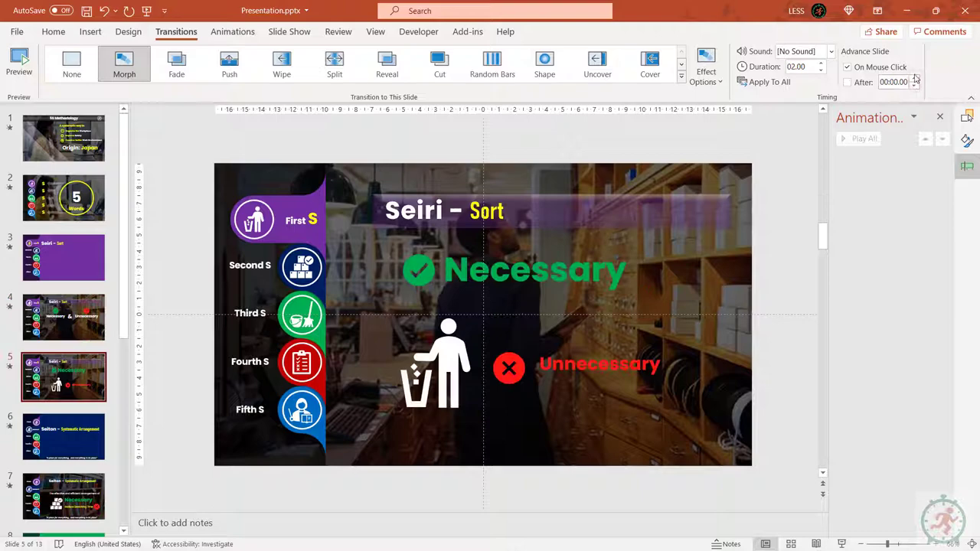
{"action": "key", "text": "Page_Down"}
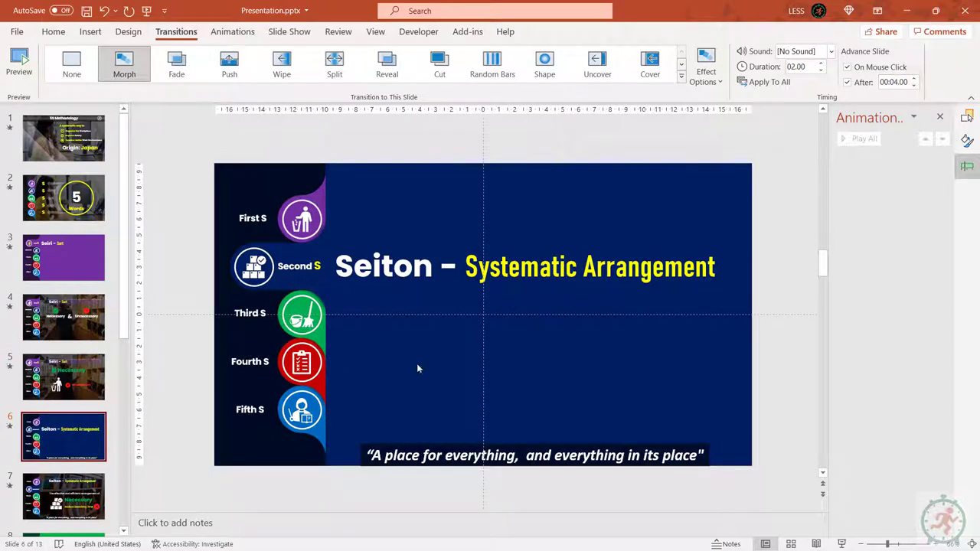
{"action": "key", "text": "Page_Down"}
{"action": "key", "text": "Page_Down"}
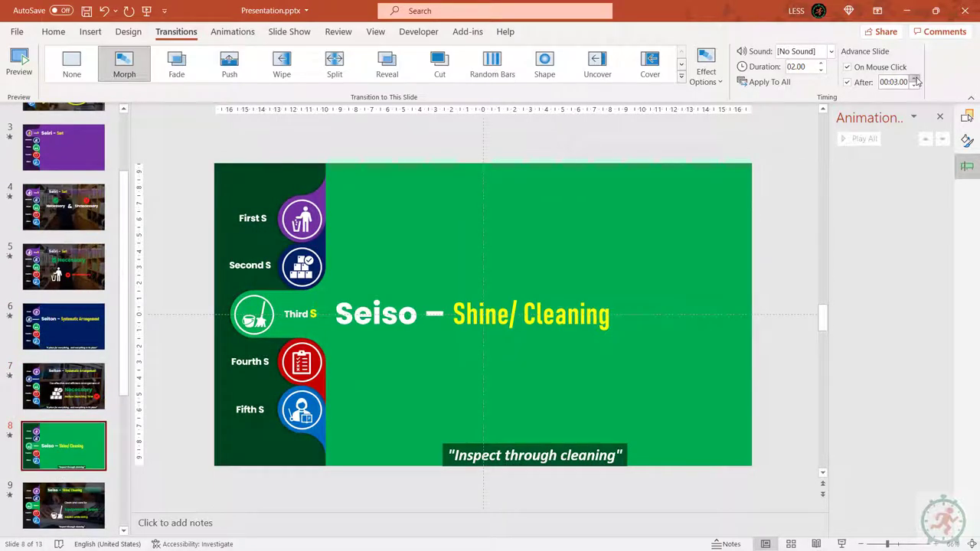
{"action": "key", "text": "Page_Down"}
{"action": "key", "text": "Page_Down"}
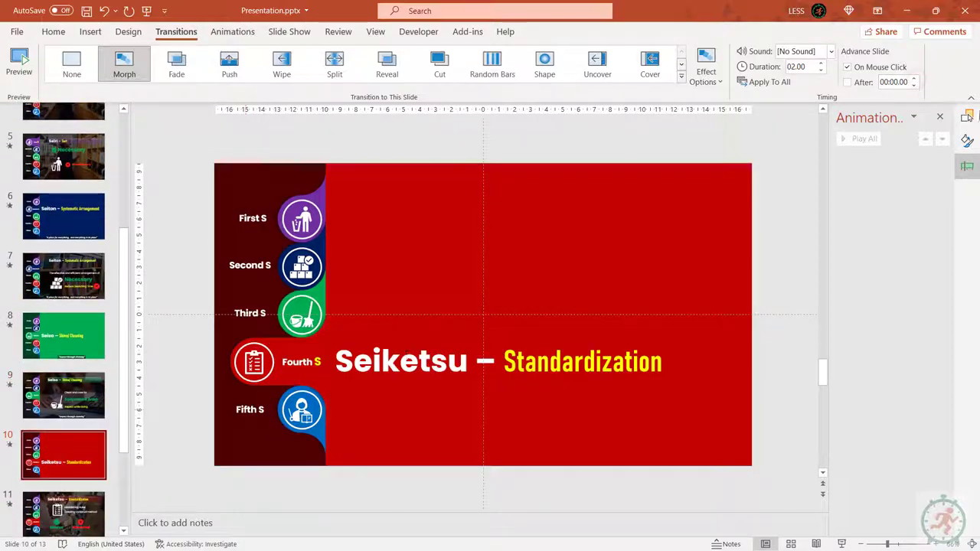
{"action": "key", "text": "Page_Down"}
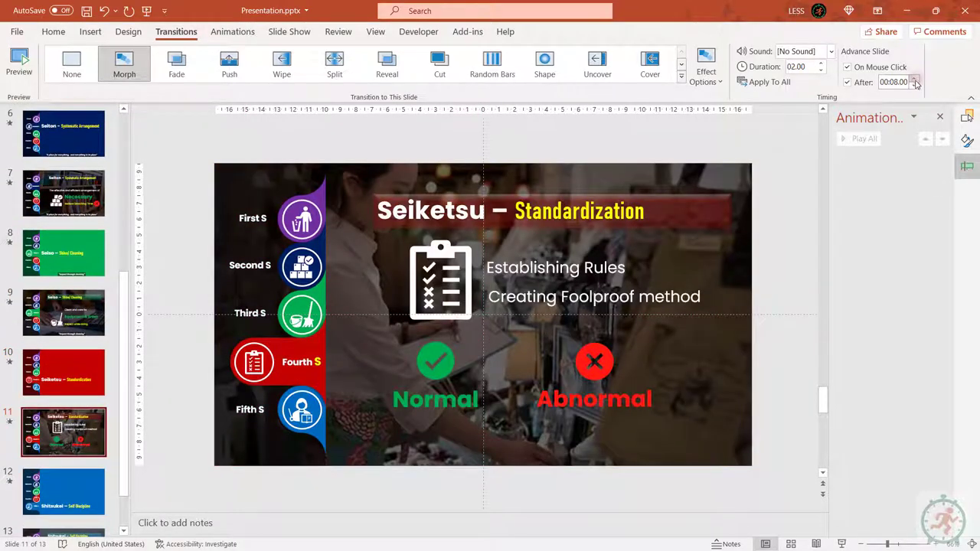
{"action": "key", "text": "Page_Down"}
{"action": "key", "text": "Page_Down"}
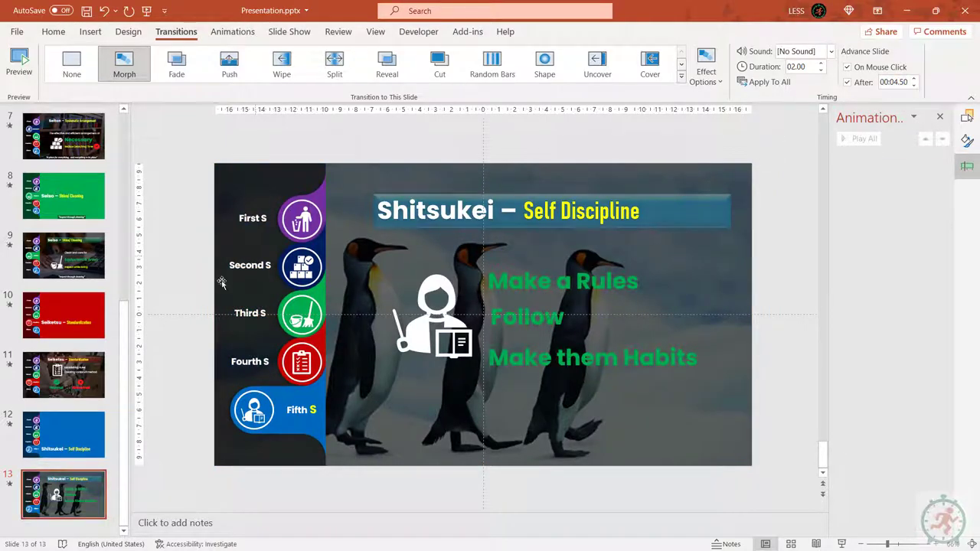
{"action": "left_click", "coordinate": [915, 87]}
{"action": "left_click", "coordinate": [78, 439]}
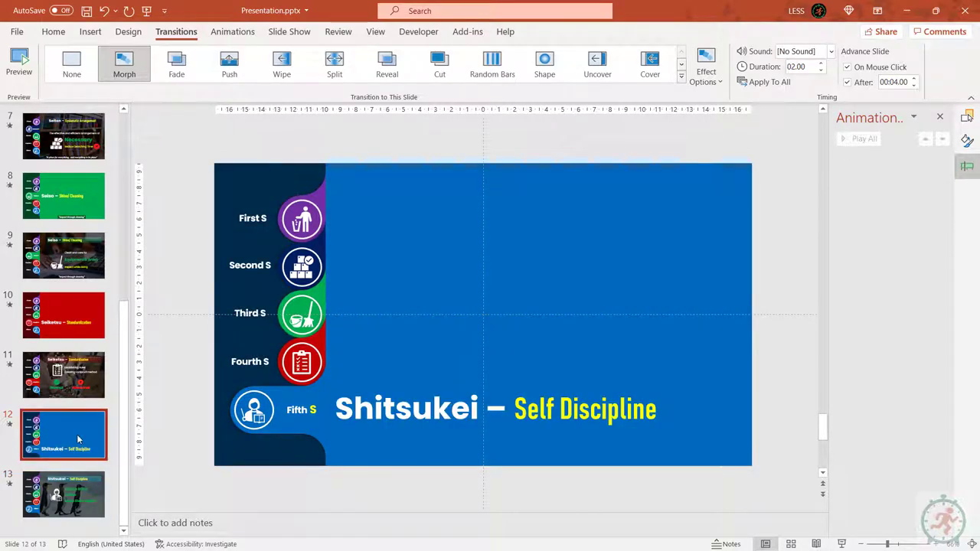
{"action": "scroll", "coordinate": [77, 283], "scroll_direction": "up", "scroll_amount": 6}
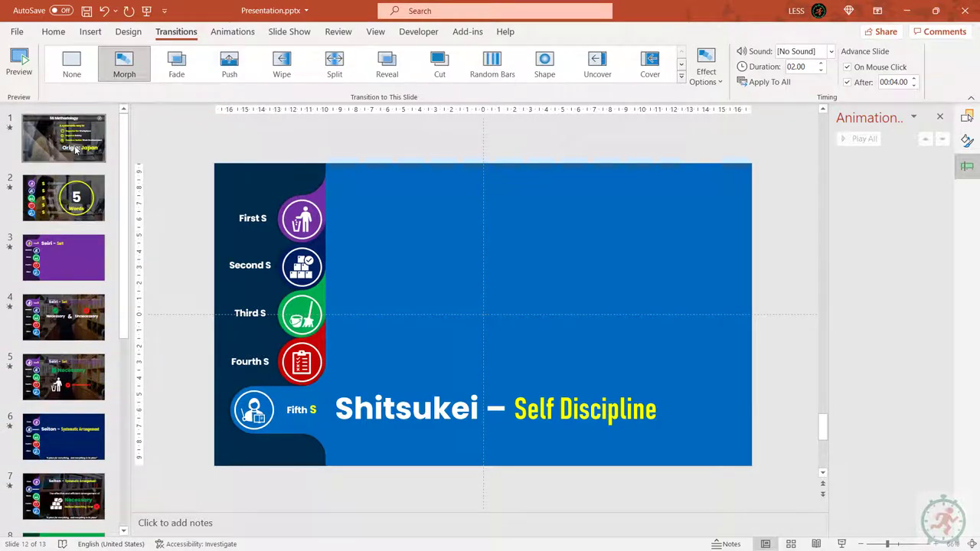
{"action": "left_click", "coordinate": [75, 150]}
End the slide show and select the bulleted text box on Demo's slide 1.
{"action": "left_click", "coordinate": [844, 545]}
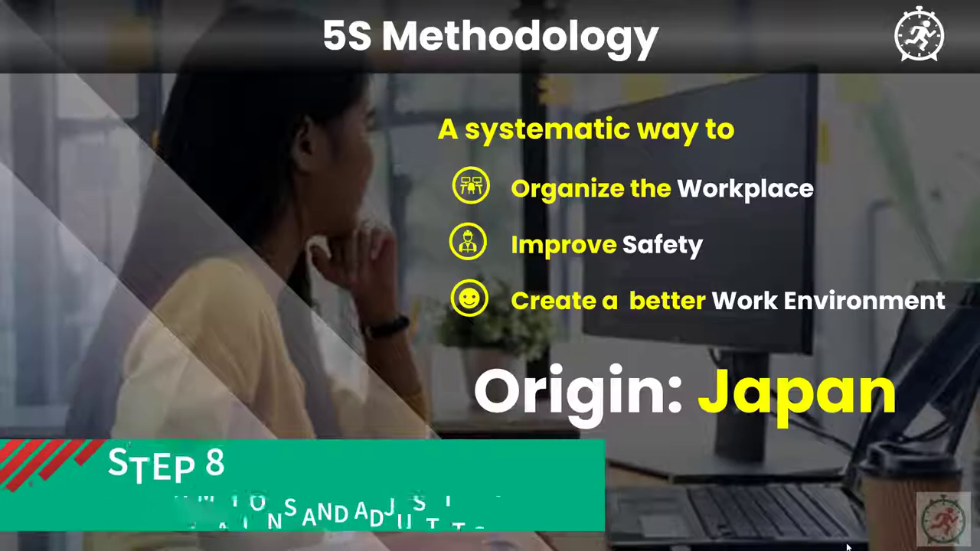
{"action": "key", "text": "Escape"}
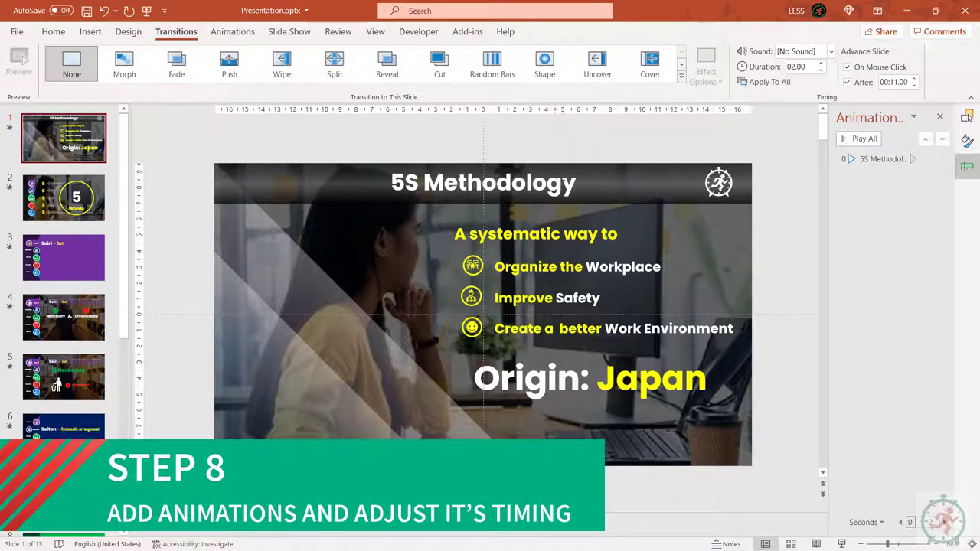
{"action": "left_click", "coordinate": [500, 216]}
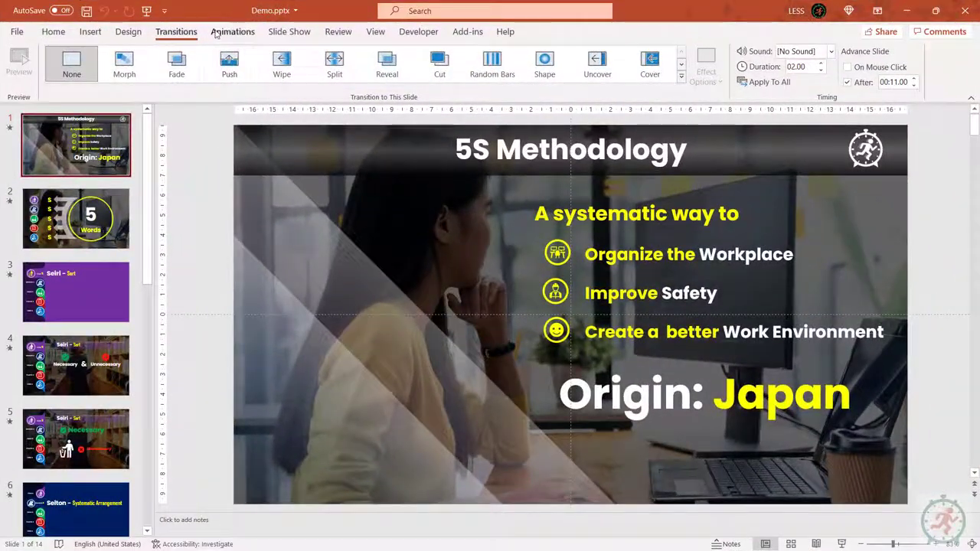
{"action": "left_click", "coordinate": [231, 32]}
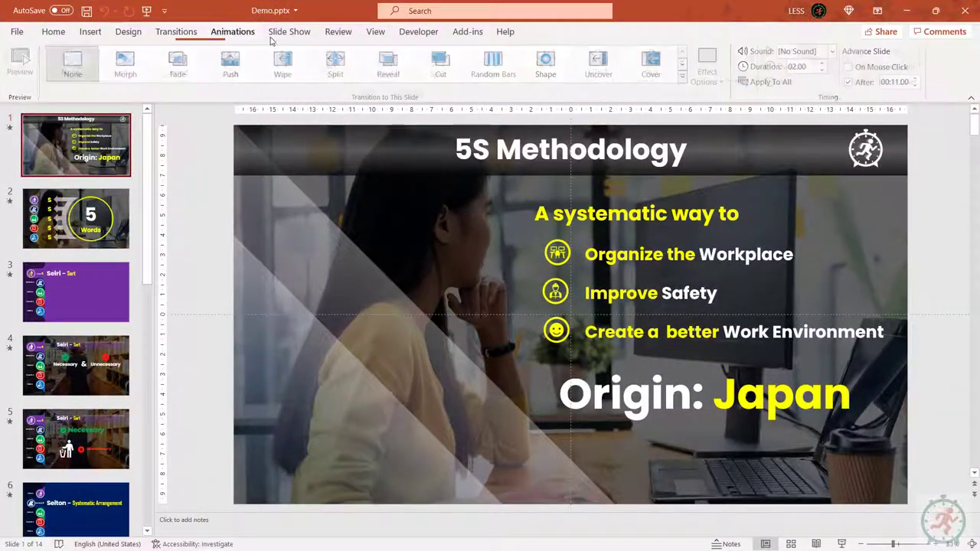
Check the first rectangle's fade in the timeline: With Previous, 1 s duration, 1 s delay.
{"action": "left_click", "coordinate": [714, 52]}
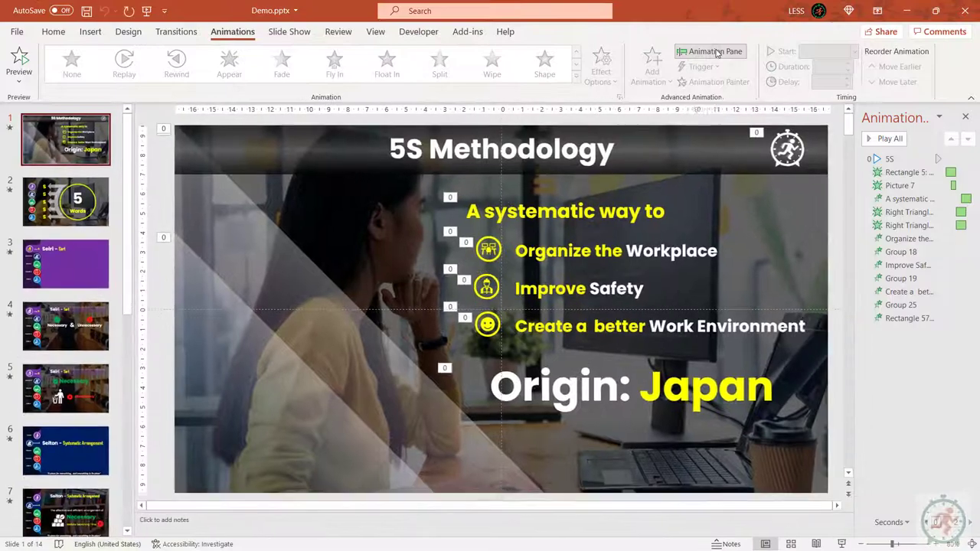
{"action": "left_click_drag", "start_coordinate": [853, 170], "coordinate": [727, 161]}
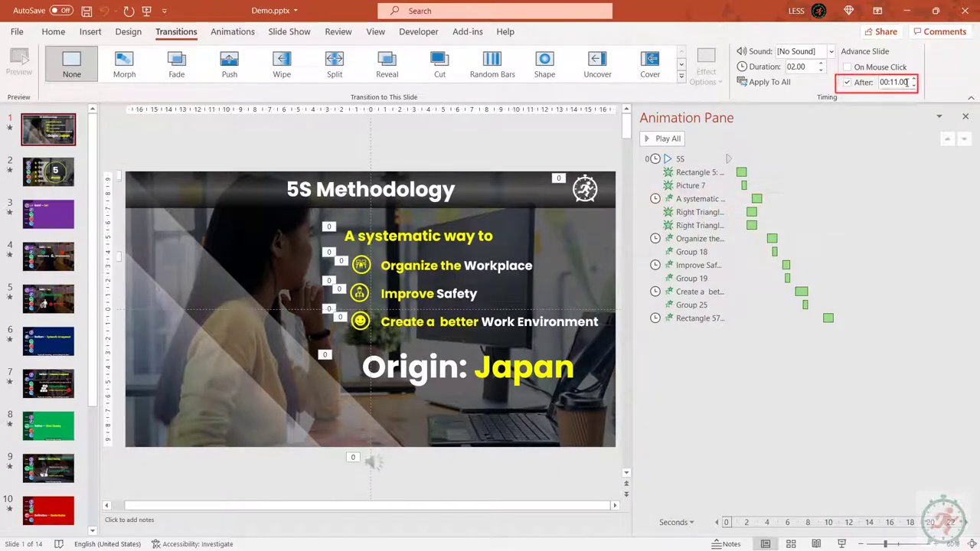
{"action": "mouse_move", "coordinate": [831, 318]}
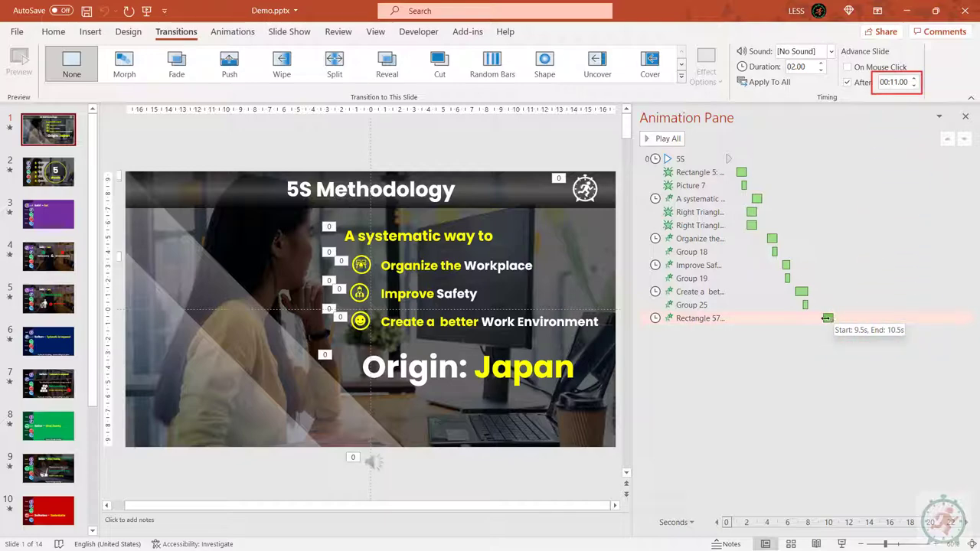
{"action": "left_click", "coordinate": [807, 173]}
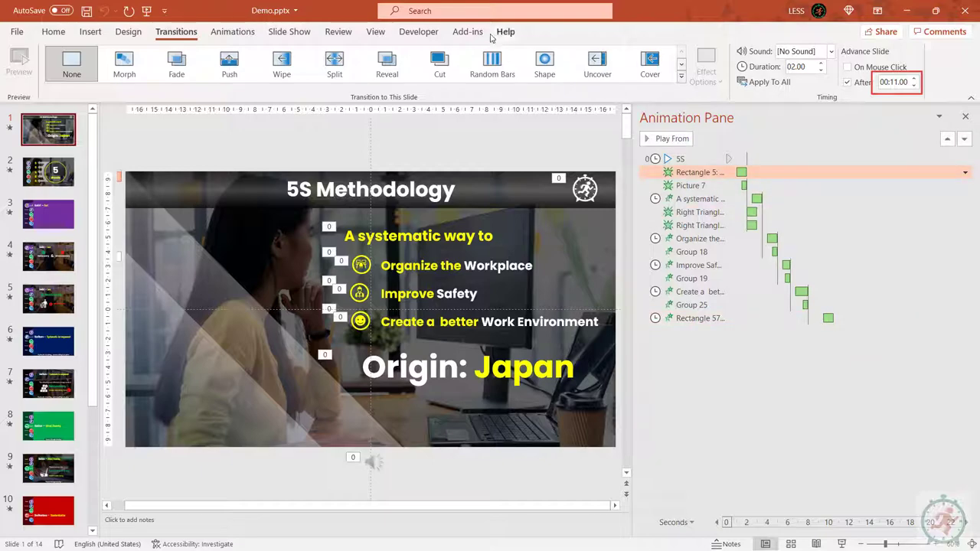
{"action": "left_click", "coordinate": [243, 35]}
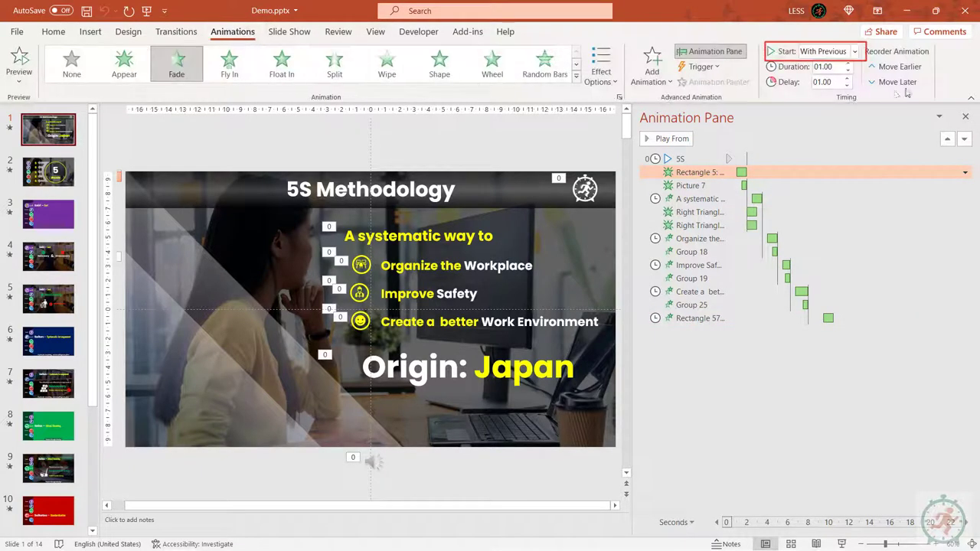